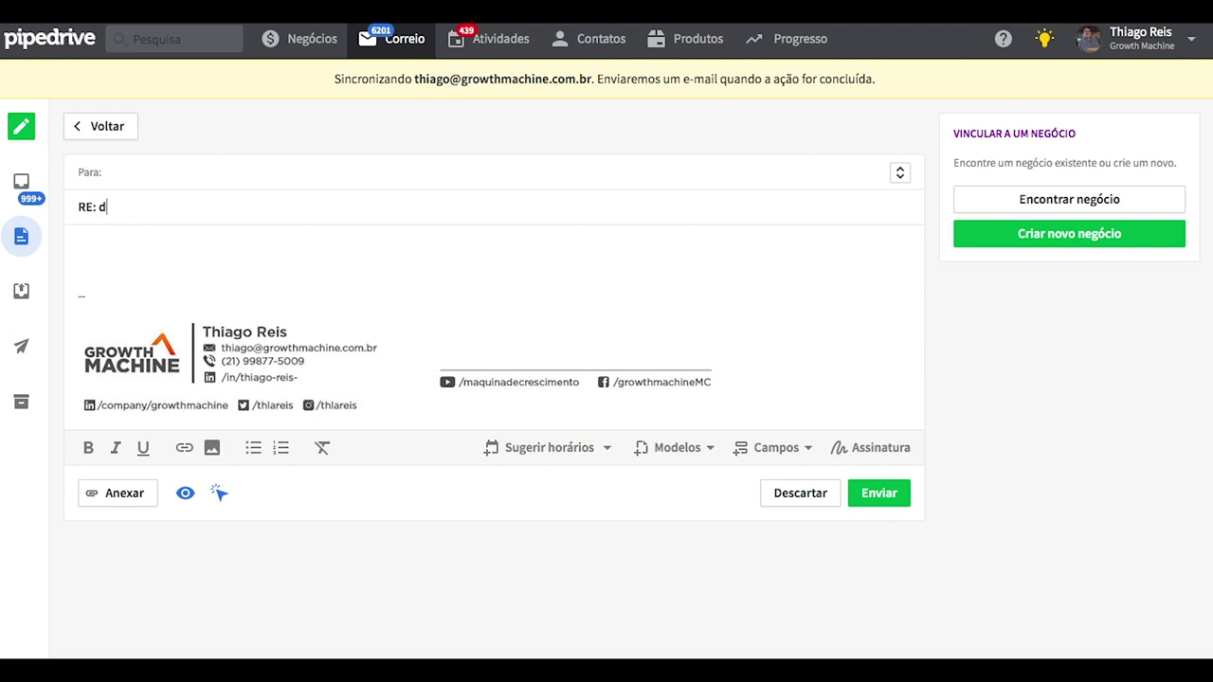
Set the e-mail subject to "RE: Diagnóstico Gratuito" and write the opening line "Obrigado pelo a sua reposta.".
{"action": "type", "text": "agnóstico Gratuito"}
{"action": "left_click", "coordinate": [130, 238]}
{"action": "type", "text": "Obrigado peloa"}
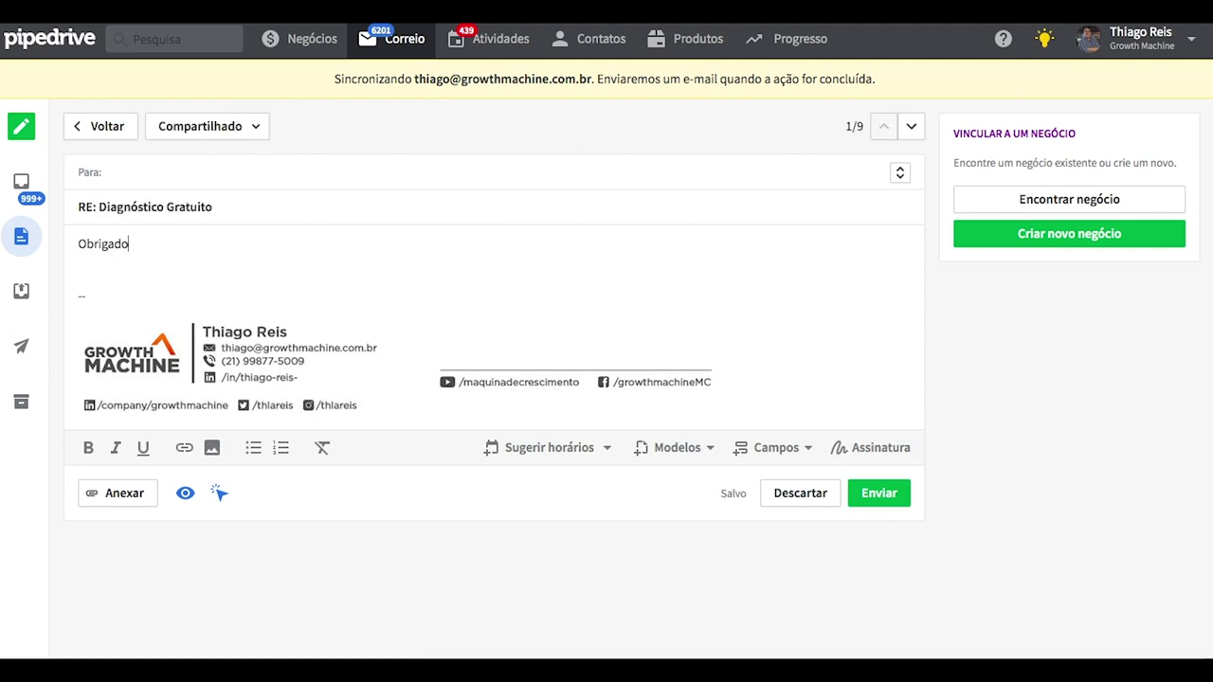
{"action": "key", "text": "BackSpace"}
{"action": "type", "text": "s sua res"}
{"action": "key", "text": "BackSpace"}
{"action": "key", "text": "BackSpace"}
{"action": "key", "text": "BackSpace"}
{"action": "key", "text": "BackSpace"}
{"action": "key", "text": "BackSpace"}
{"action": "key", "text": "BackSpace"}
{"action": "key", "text": "BackSpace"}
{"action": "key", "text": "BackSpace"}
{"action": "key", "text": "BackSpace"}
{"action": "type", "text": "a sua respos"}
{"action": "key", "text": "BackSpace"}
{"action": "key", "text": "BackSpace"}
{"action": "key", "text": "BackSpace"}
{"action": "key", "text": "BackSpace"}
{"action": "type", "text": "posta."}
{"action": "key", "text": "Return"}
Add the line "Me ajuda a ter um diagnostico mais assertivo me dando essas informações" to the e-mail body.
{"action": "type", "text": "Me ajuda a ter um dia"}
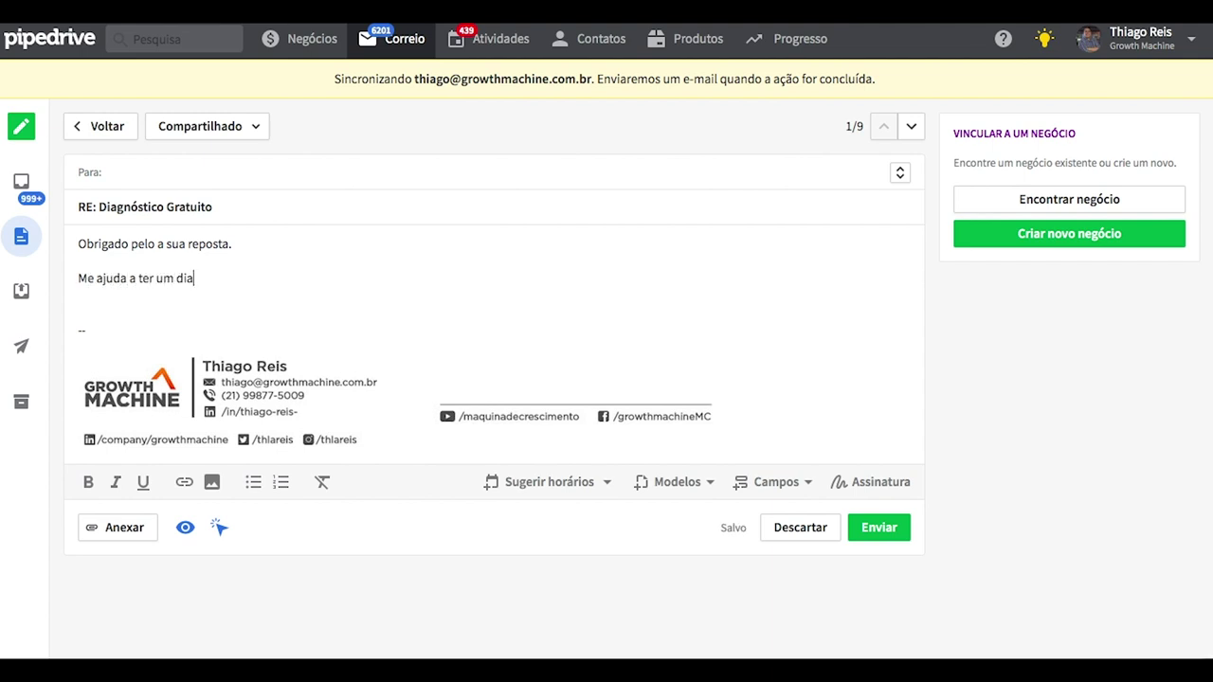
{"action": "type", "text": "gnostico mais acertivo "}
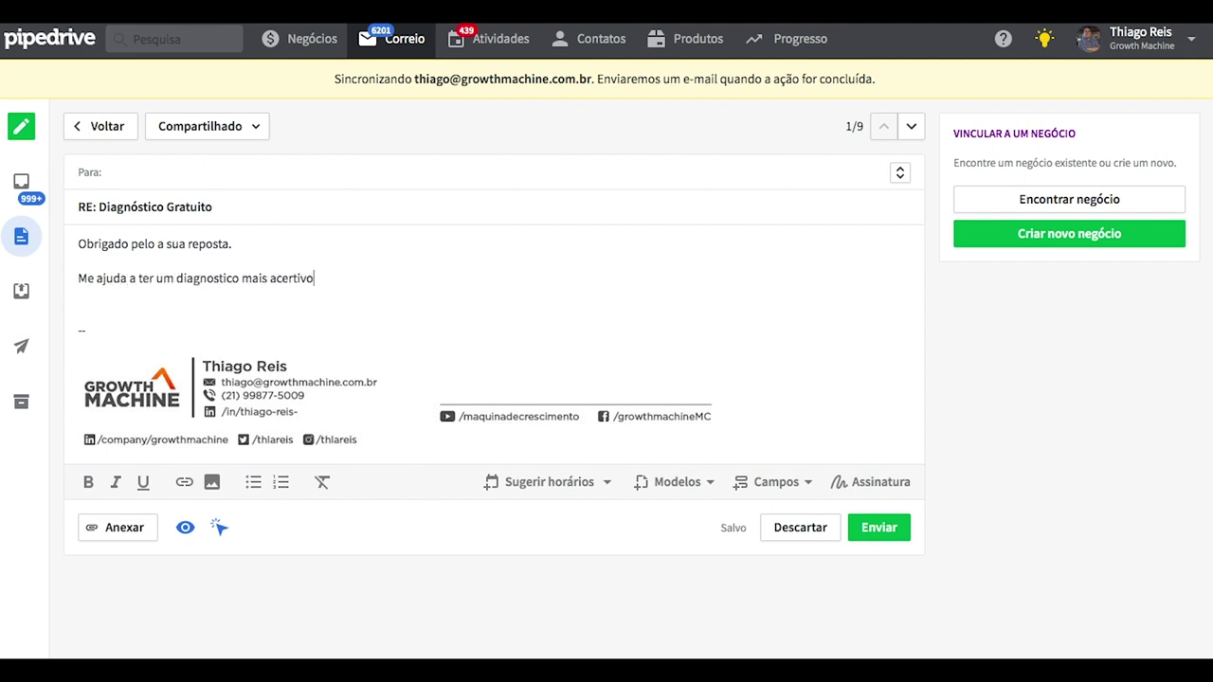
{"action": "type", "text": "me dando essas inf"}
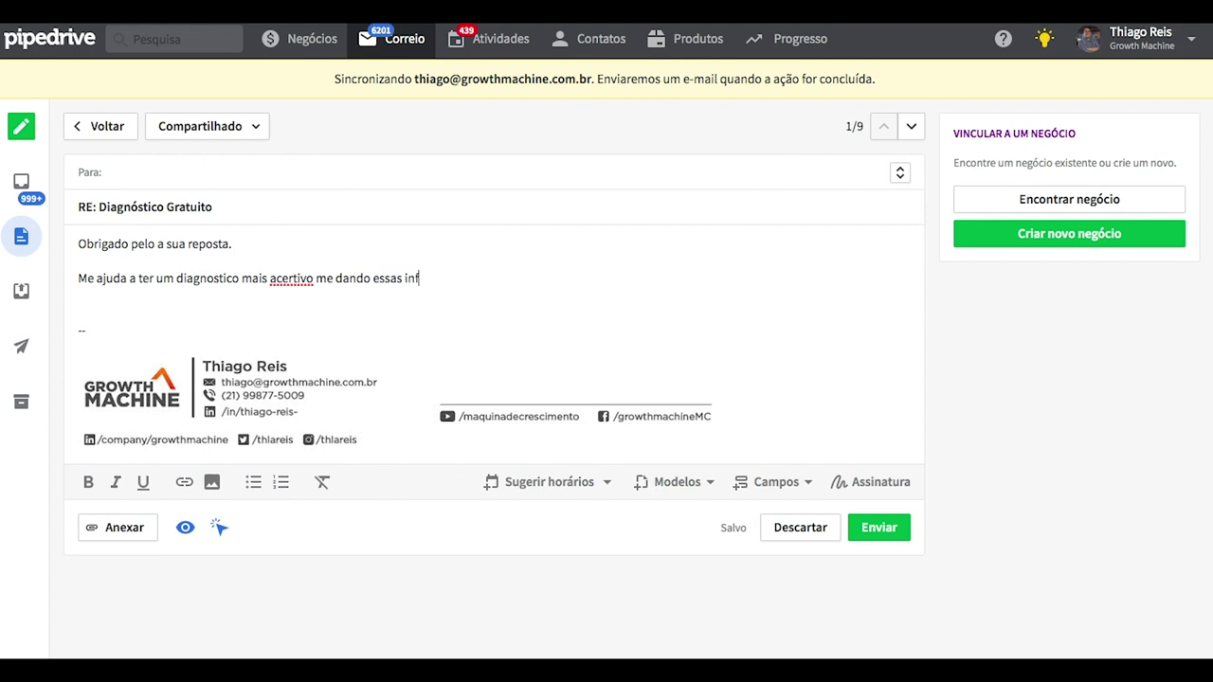
{"action": "type", "text": "ormações"}
{"action": "double_click", "coordinate": [284, 278]}
{"action": "type", "text": "assertivo"}
{"action": "left_click", "coordinate": [496, 281]}
{"action": "key", "text": "Return"}
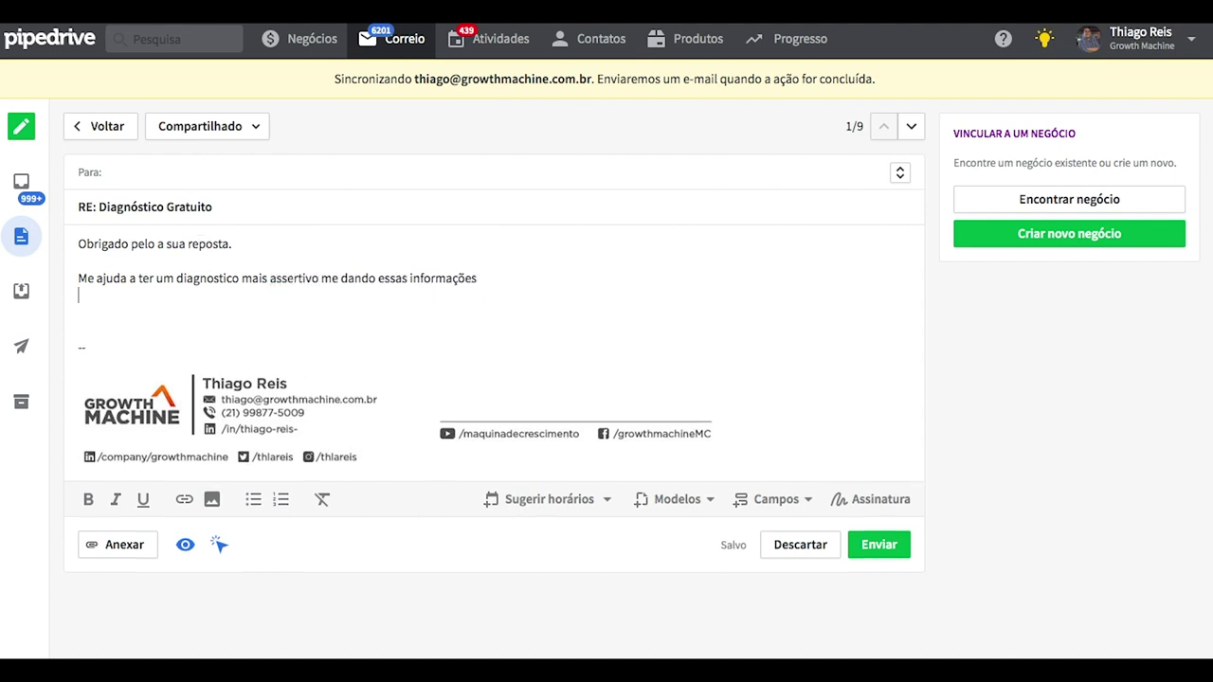
Finish the message with the line "Link do formulário - Aqui" and the sign-off "Abs".
{"action": "type", "text": "Link do formula"}
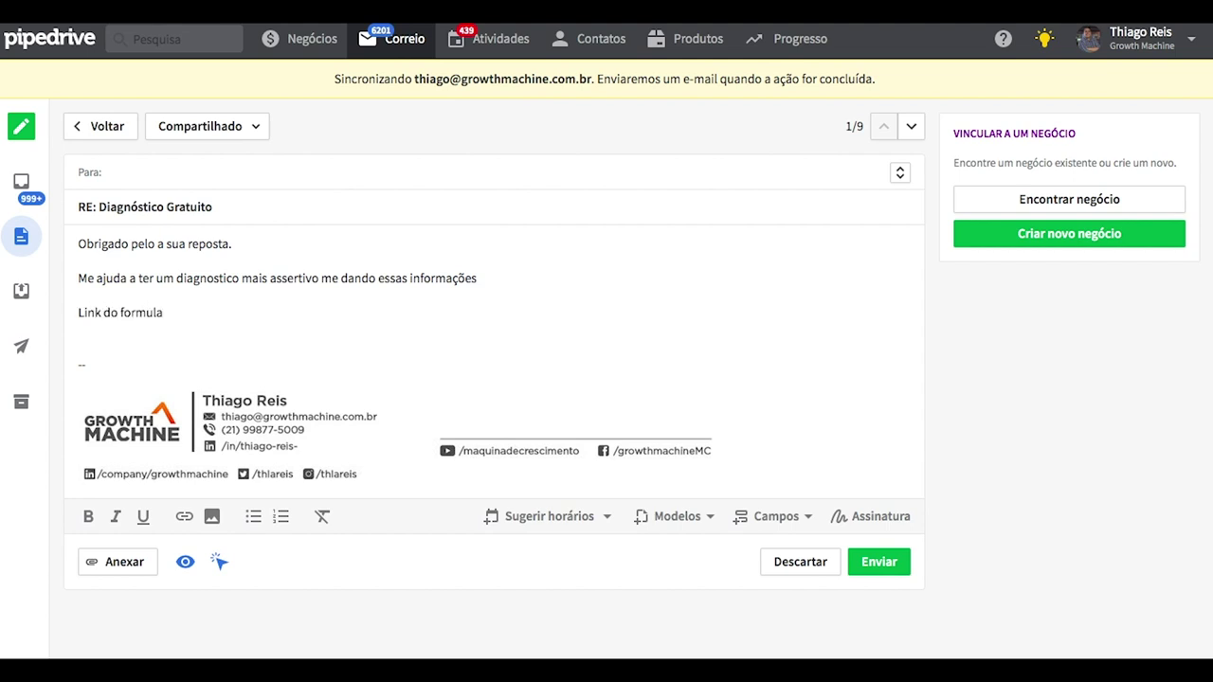
{"action": "key", "text": "BackSpace"}
{"action": "type", "text": "ário - Aqui"}
{"action": "key", "text": "Return"}
{"action": "type", "text": "Abs"}
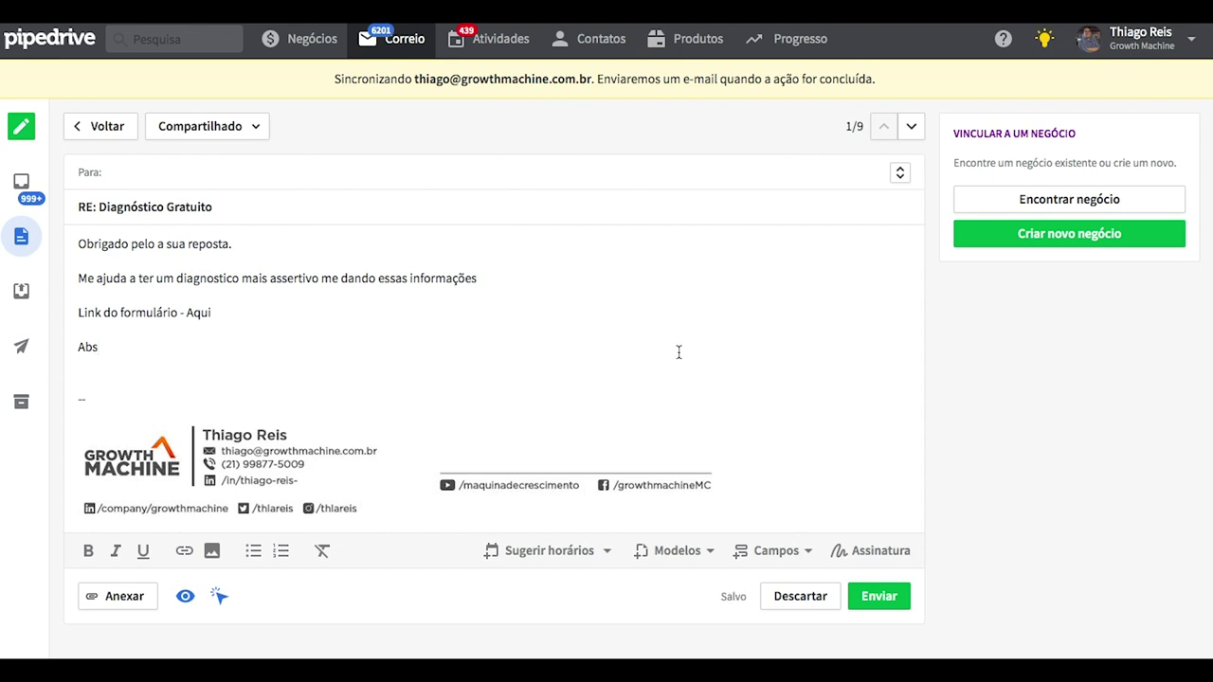
Start a new web form in the tools and apps settings and add an empty field to it.
{"action": "left_click", "coordinate": [1193, 46]}
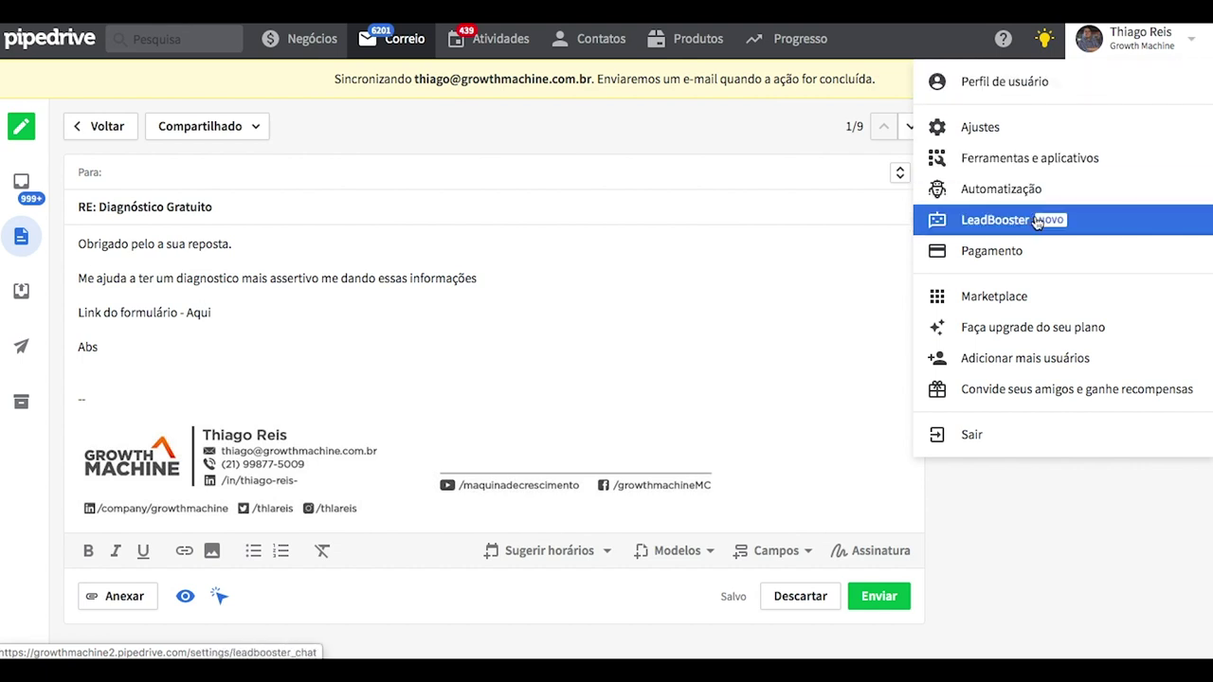
{"action": "left_click", "coordinate": [1038, 161]}
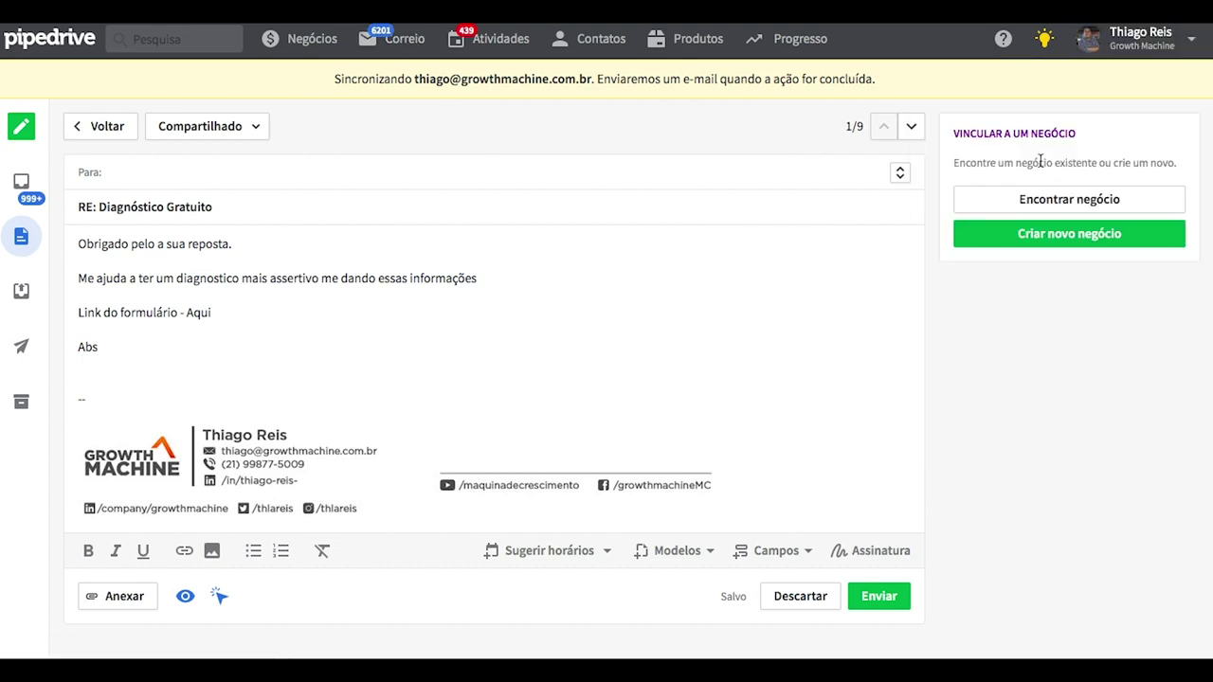
{"action": "left_click", "coordinate": [531, 43]}
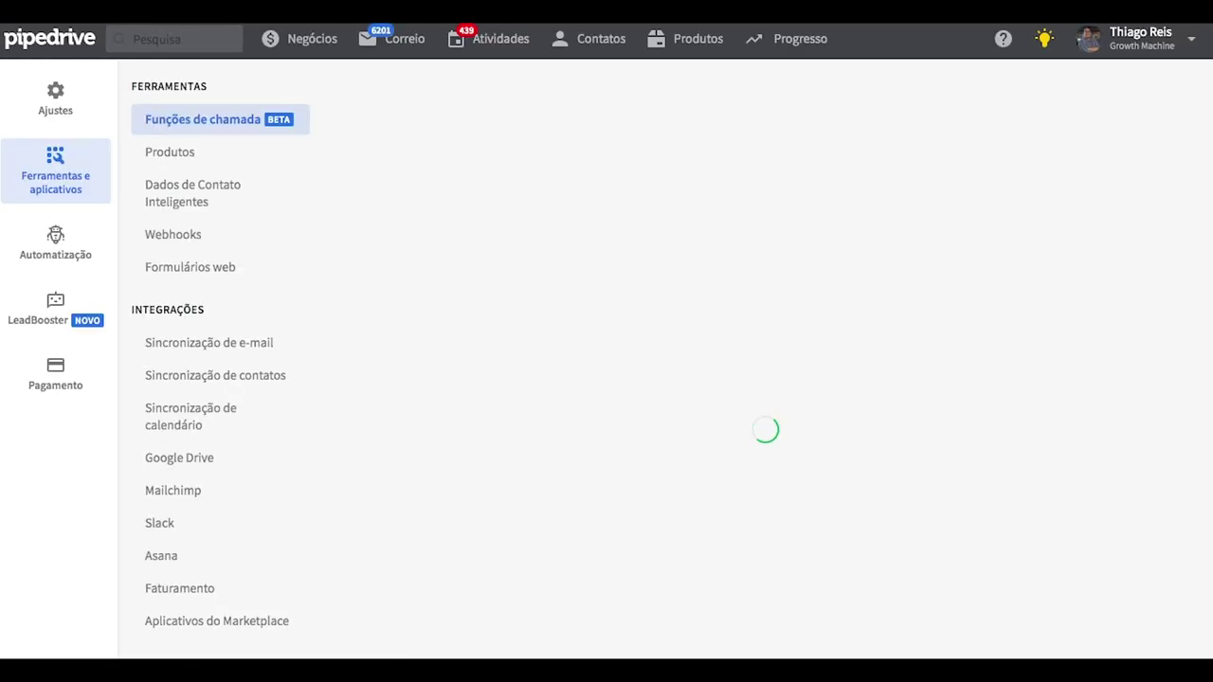
{"action": "left_click", "coordinate": [181, 270]}
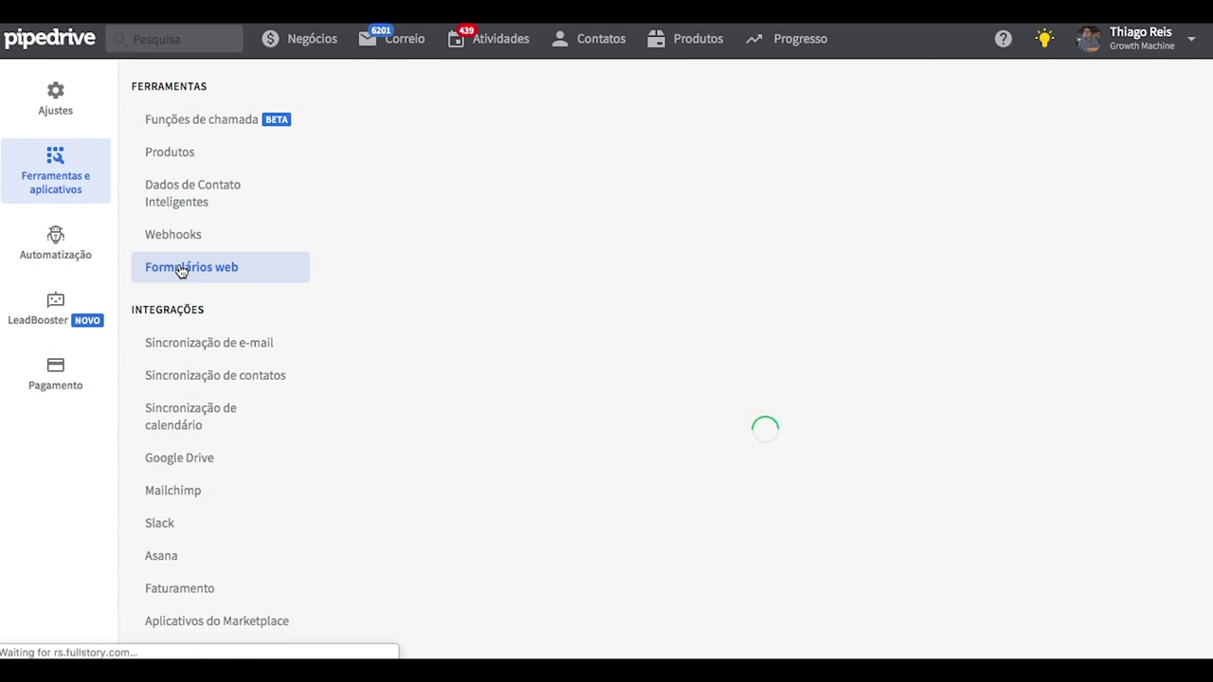
{"action": "left_click", "coordinate": [1130, 126]}
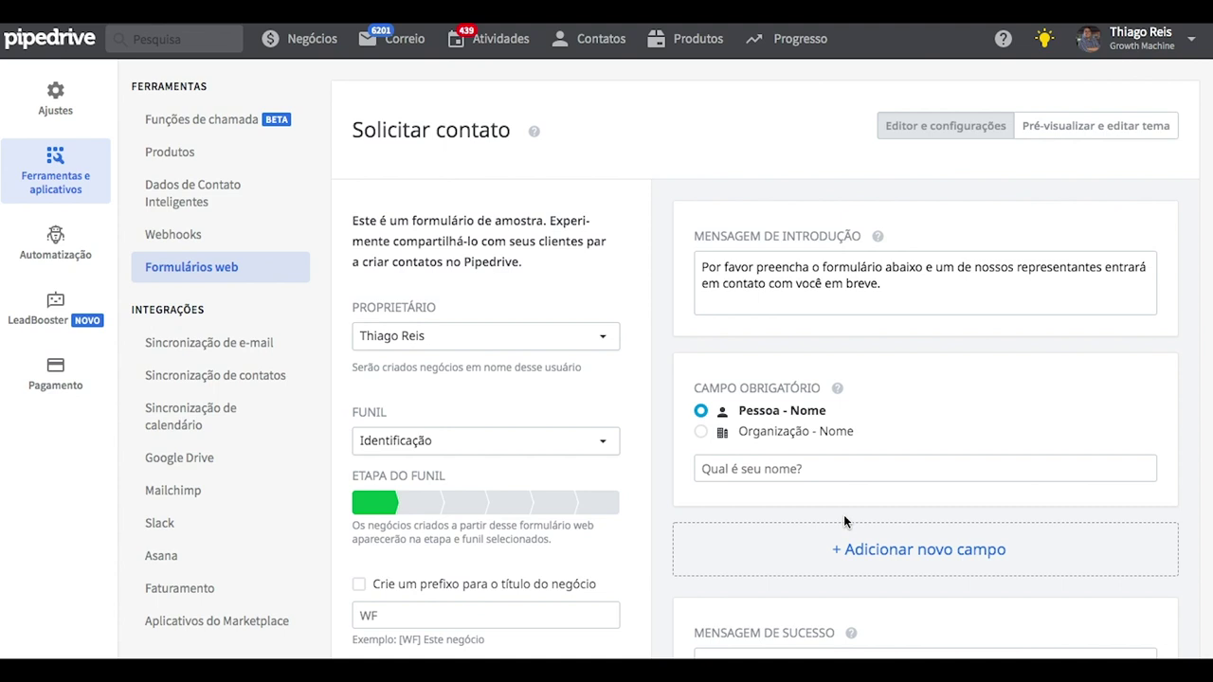
{"action": "left_click", "coordinate": [950, 553]}
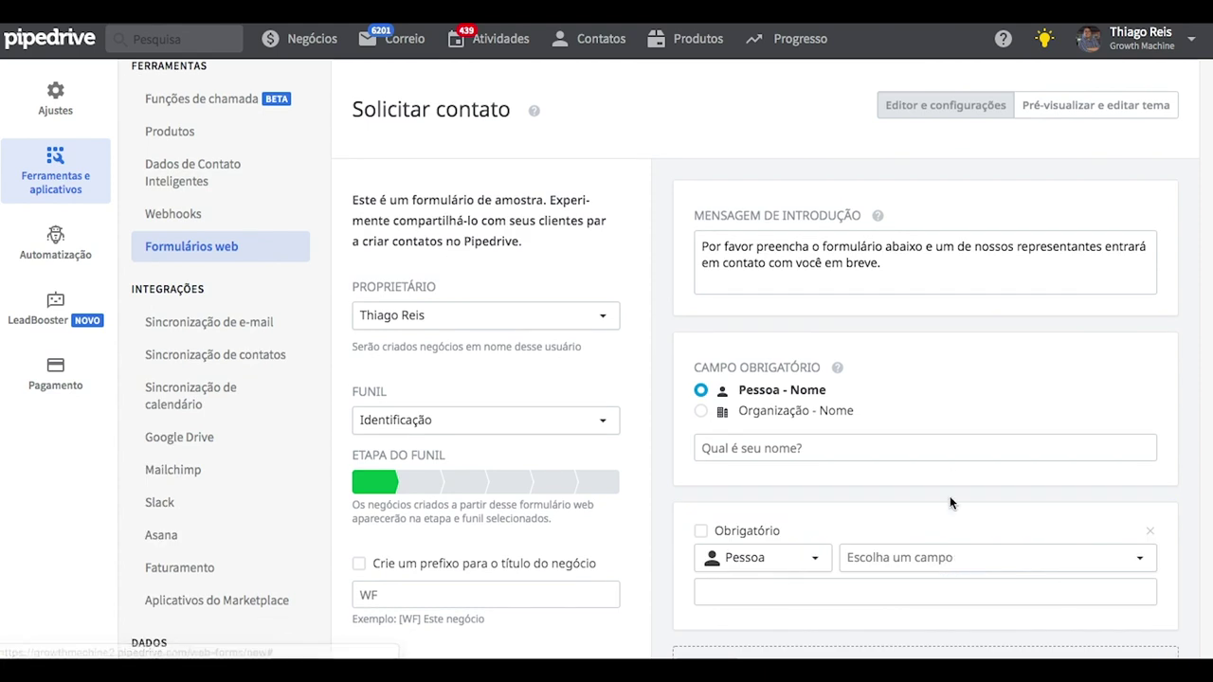
Examine the funnels the new web form can feed and the rest of its settings.
{"action": "left_click", "coordinate": [606, 420]}
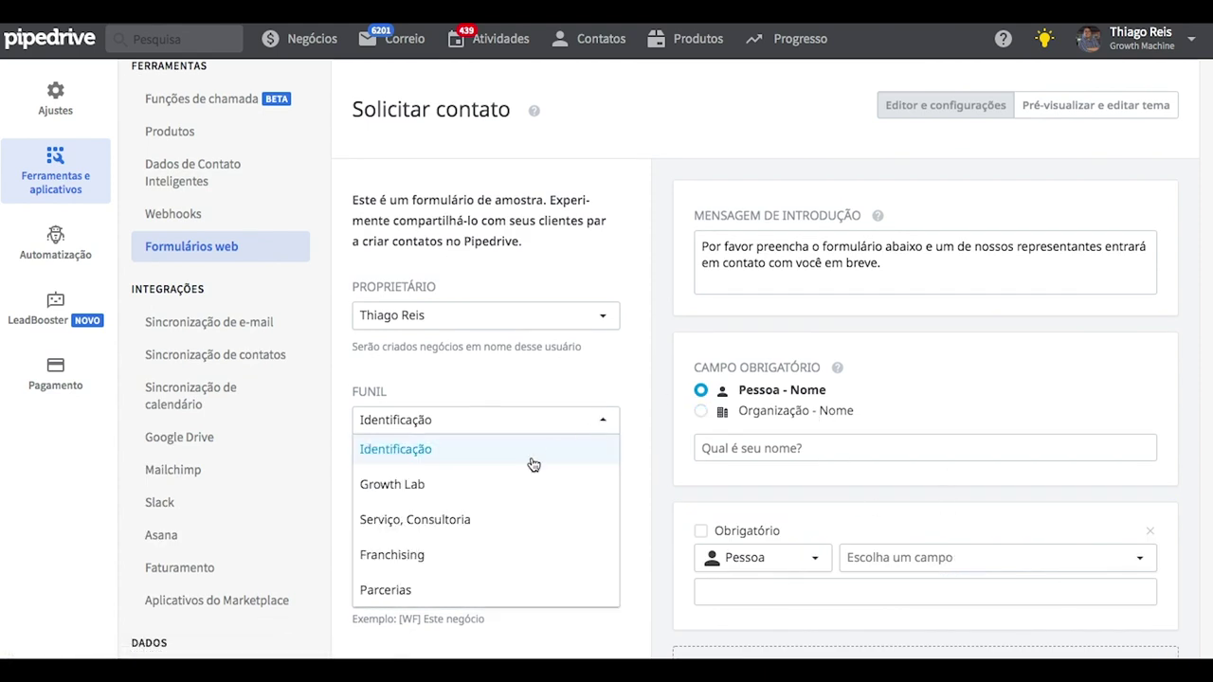
{"action": "scroll", "coordinate": [442, 552], "scroll_direction": "down", "scroll_amount": 1}
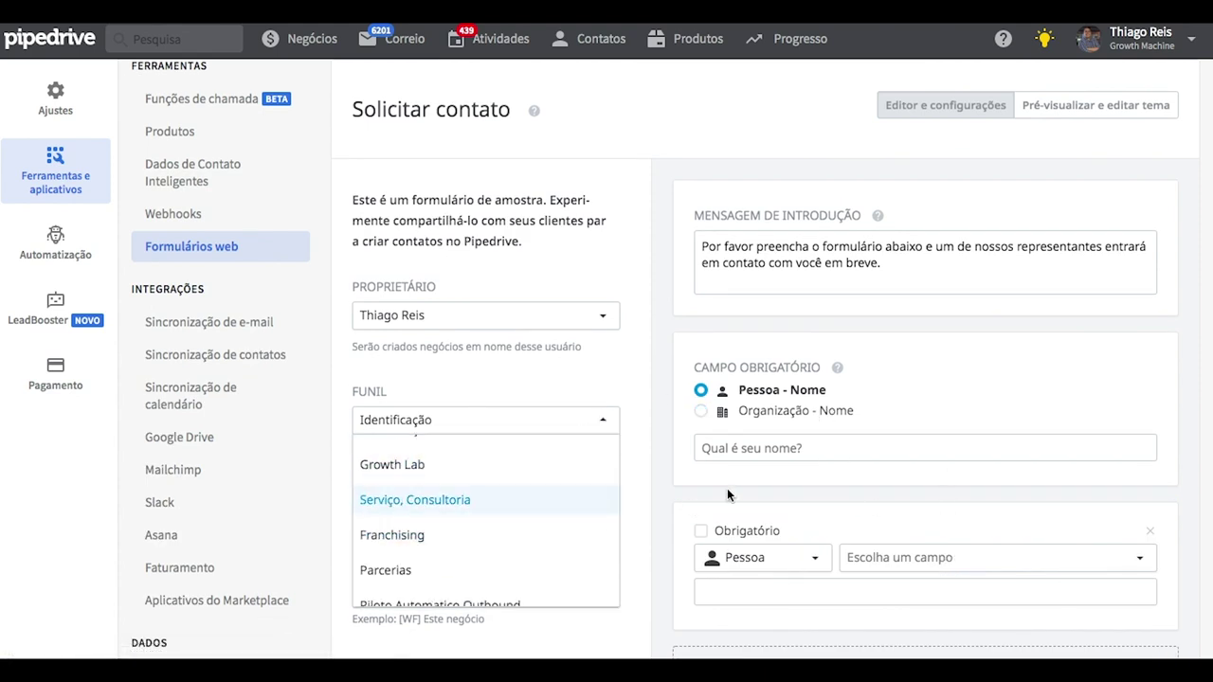
{"action": "scroll", "coordinate": [885, 454], "scroll_direction": "down", "scroll_amount": 2}
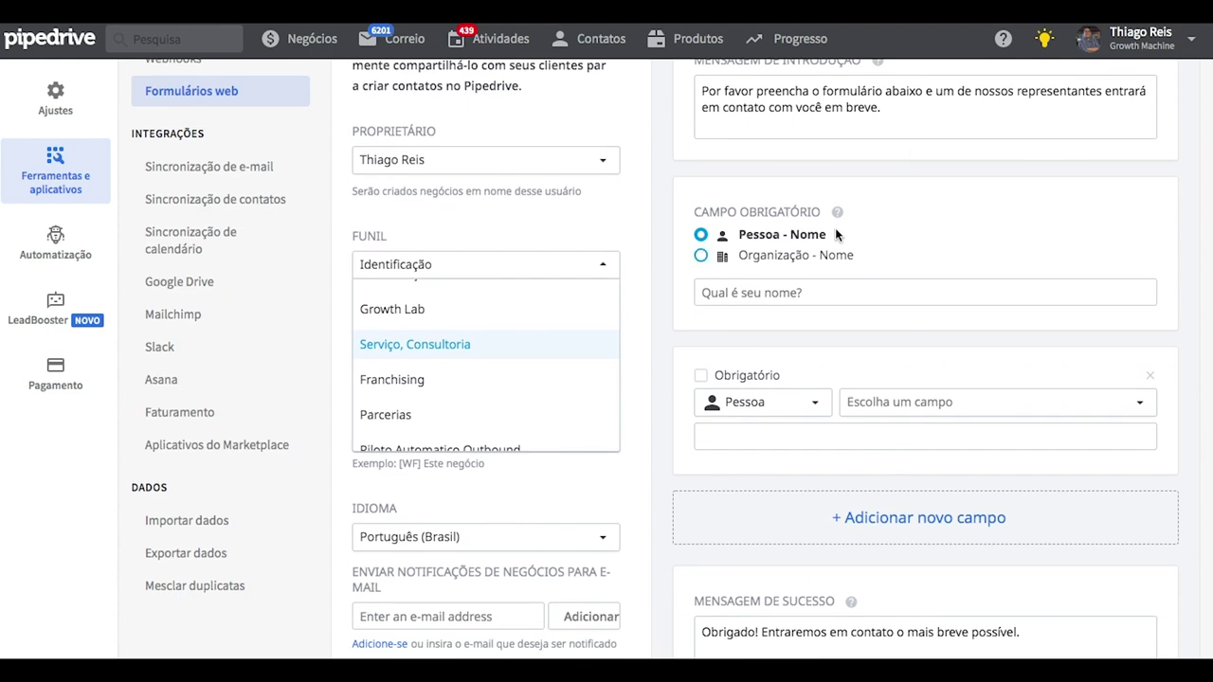
{"action": "scroll", "coordinate": [822, 434], "scroll_direction": "up", "scroll_amount": 2}
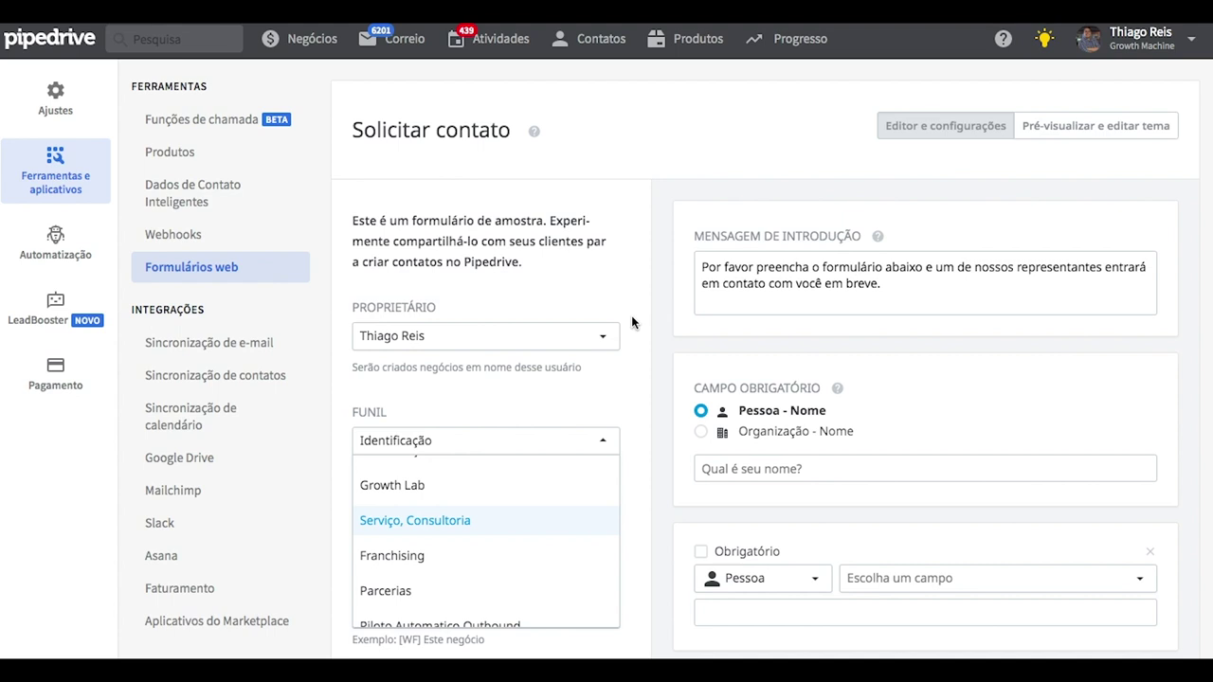
{"action": "left_click", "coordinate": [310, 47]}
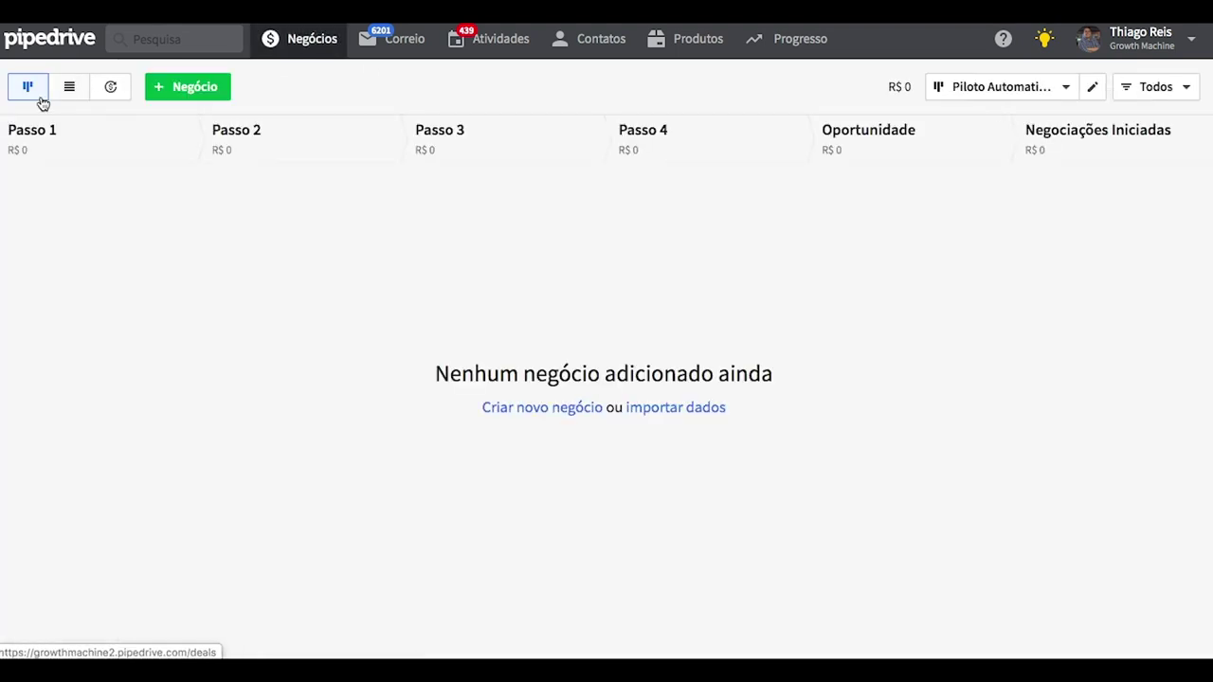
{"action": "left_click", "coordinate": [1064, 89]}
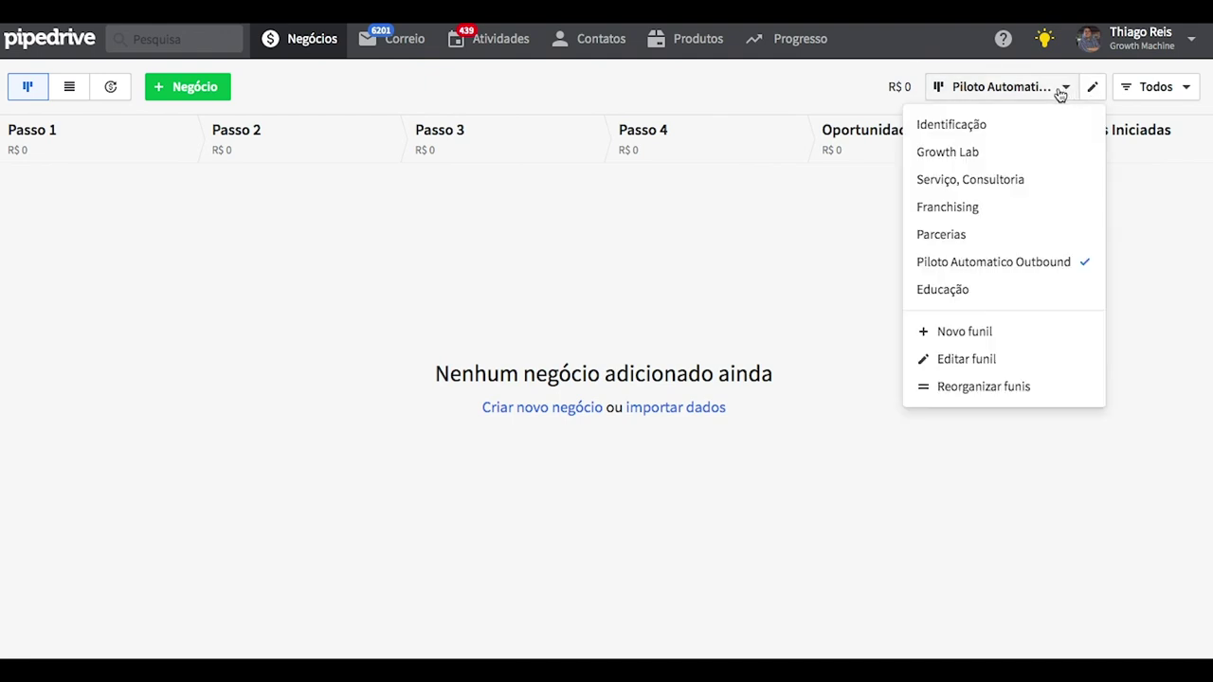
{"action": "left_click", "coordinate": [1000, 332]}
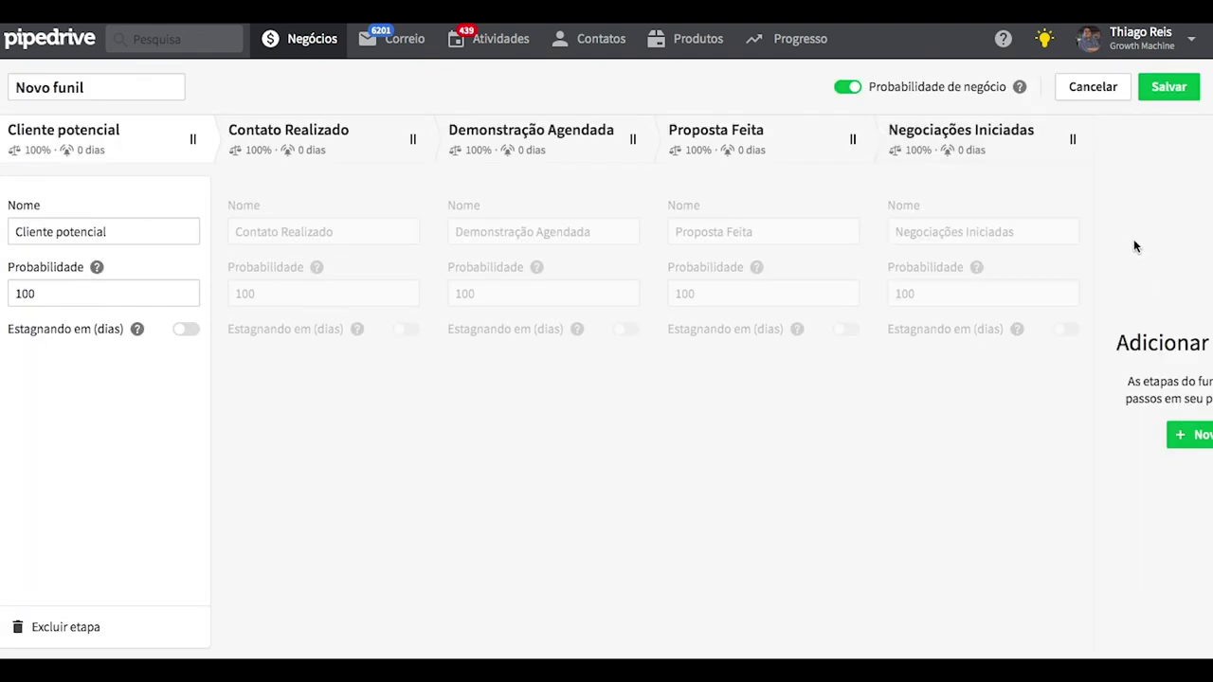
{"action": "left_click", "coordinate": [1090, 92]}
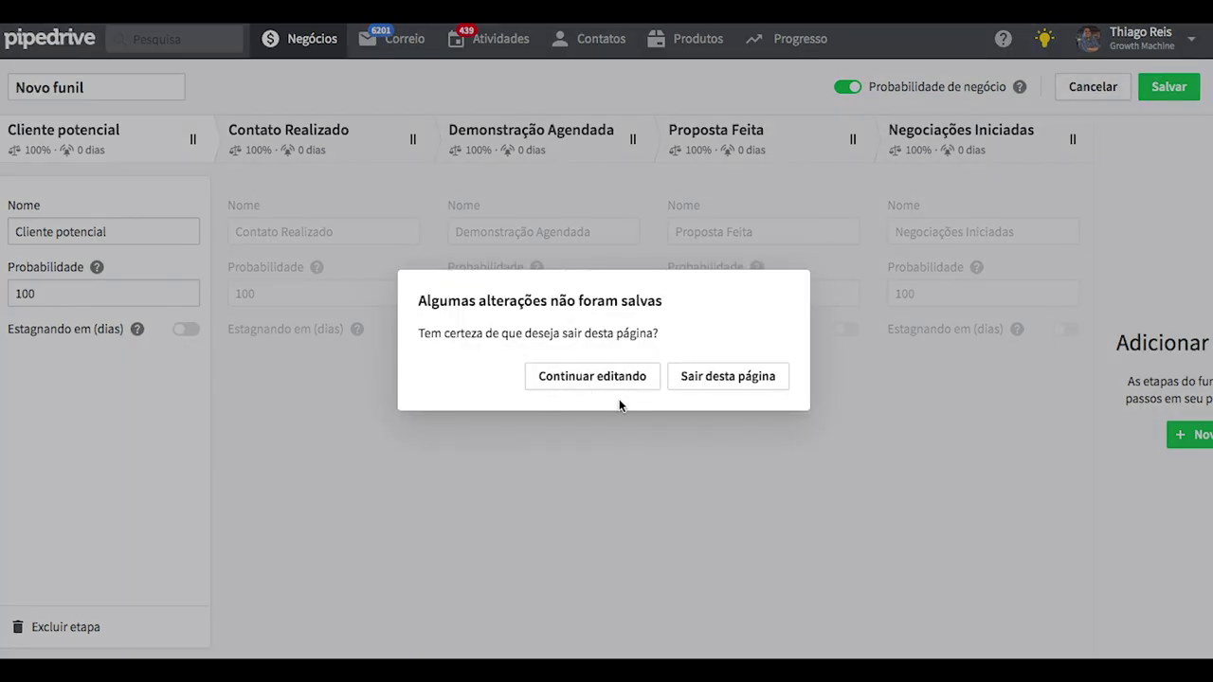
{"action": "left_click", "coordinate": [556, 384]}
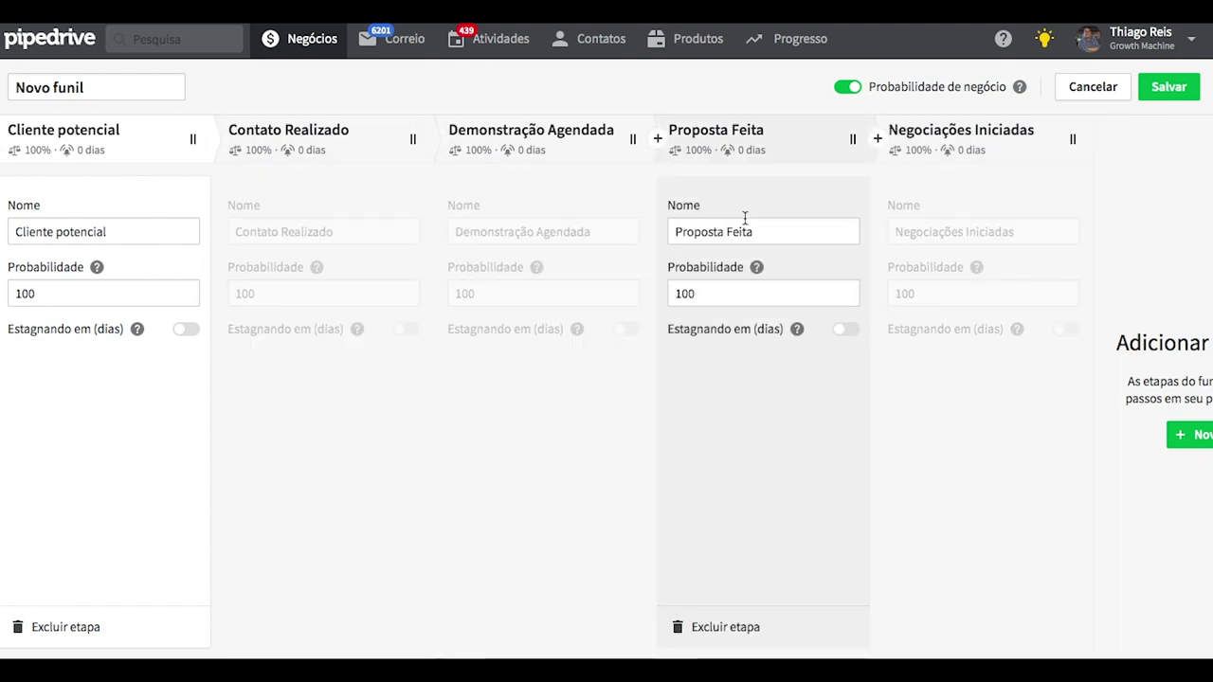
{"action": "left_click", "coordinate": [1092, 88]}
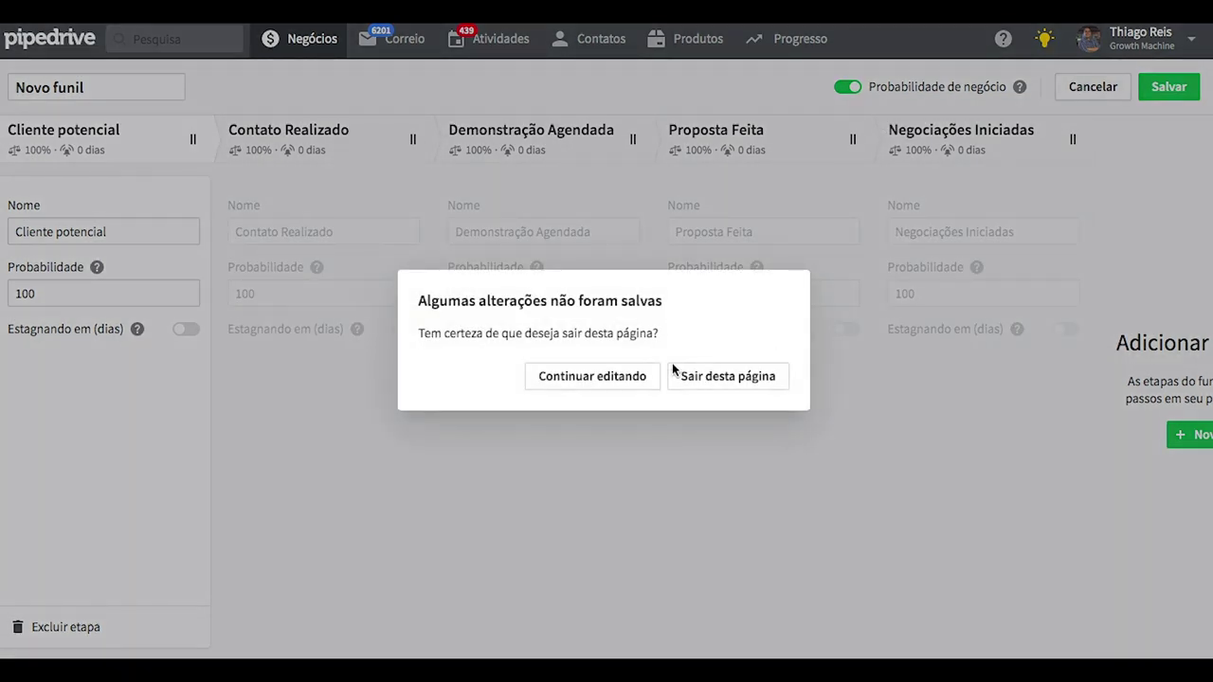
{"action": "left_click", "coordinate": [717, 383]}
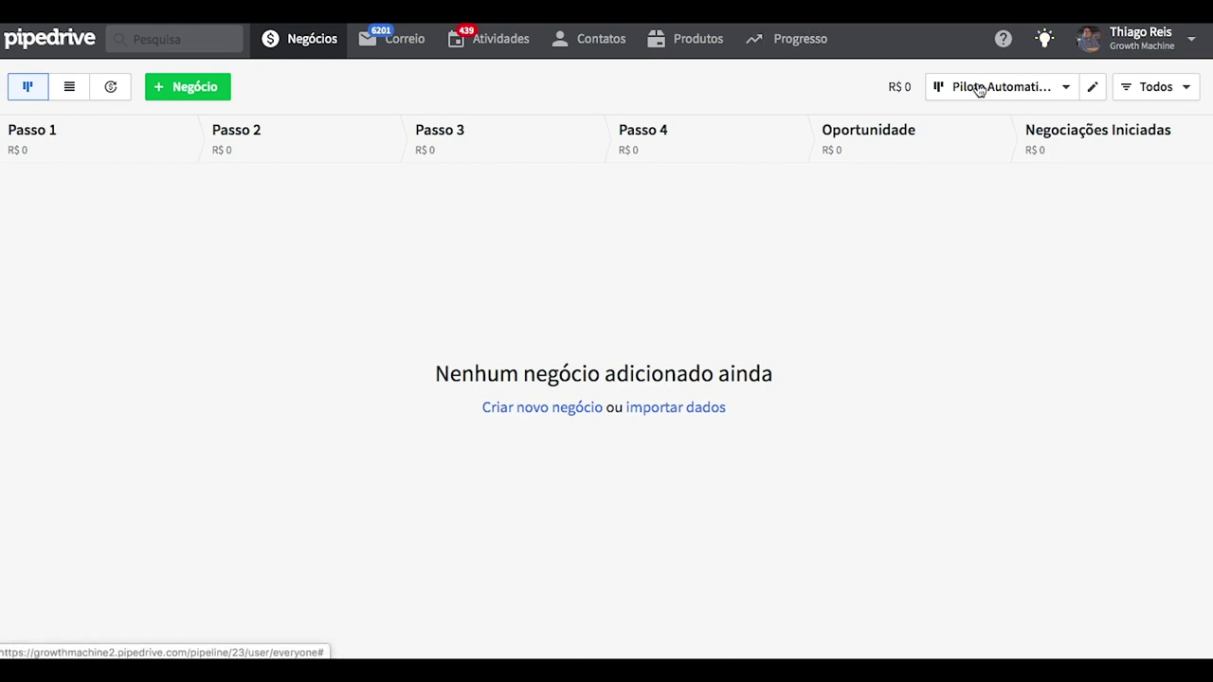
Open the existing web form "Solicitar contato" for editing from the tools and apps settings.
{"action": "left_click", "coordinate": [1193, 41]}
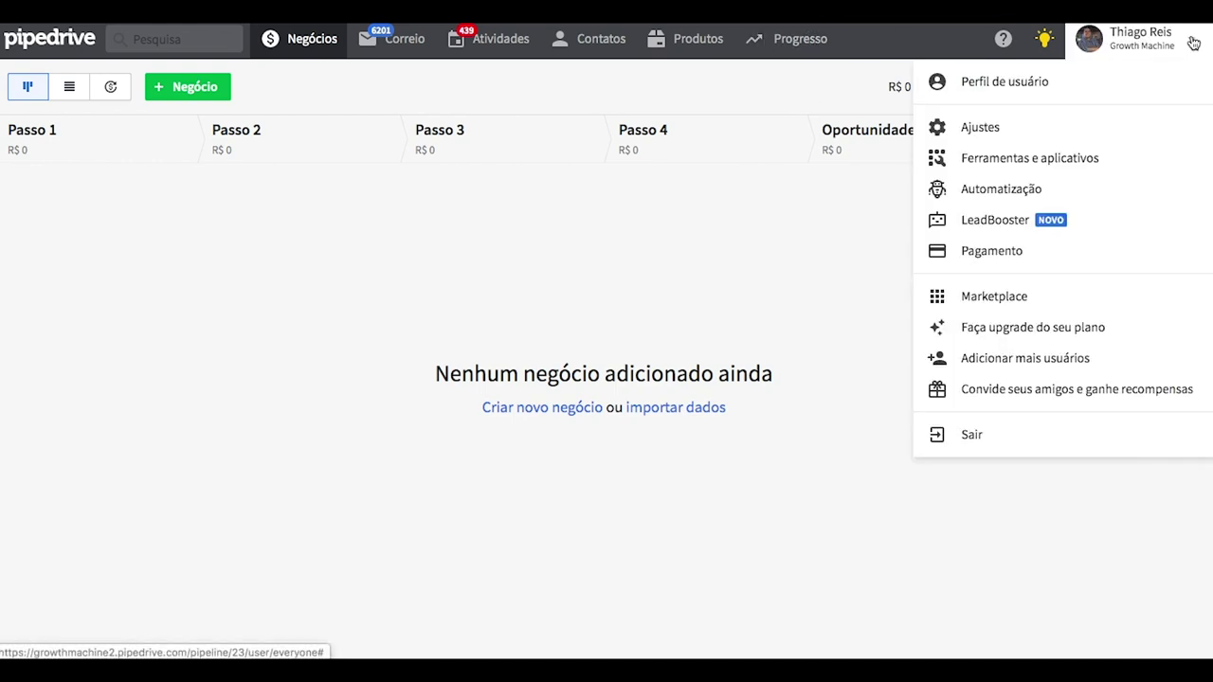
{"action": "left_click", "coordinate": [1080, 167]}
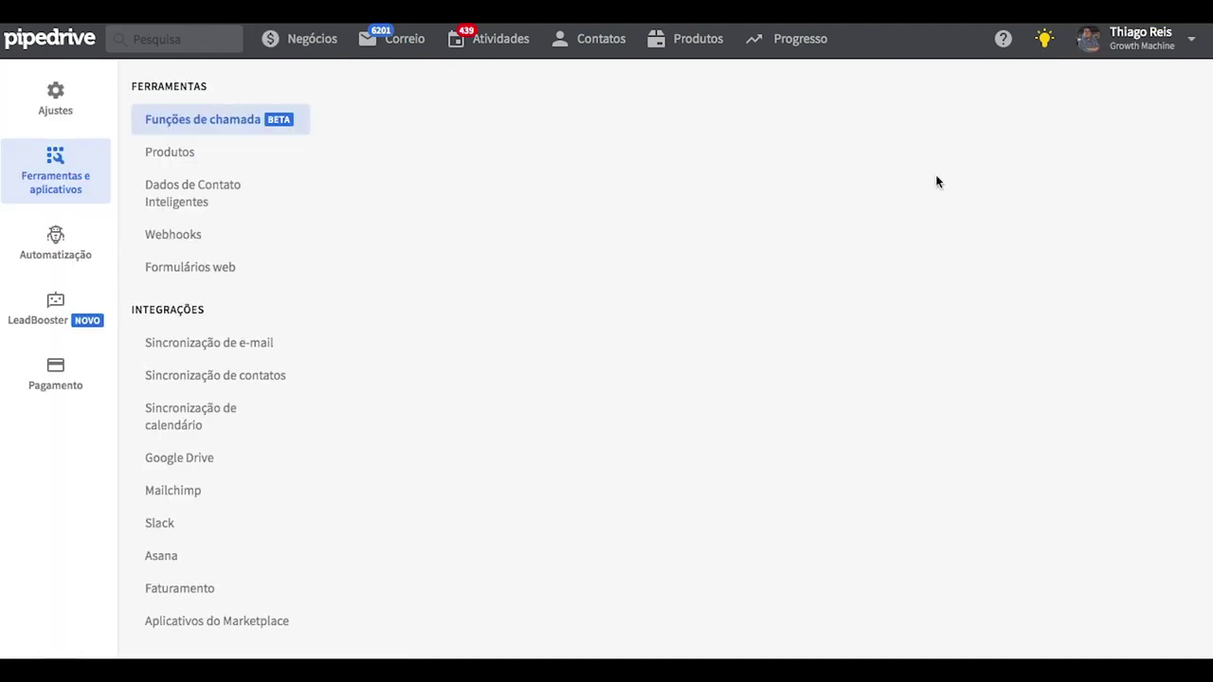
{"action": "left_click", "coordinate": [200, 280]}
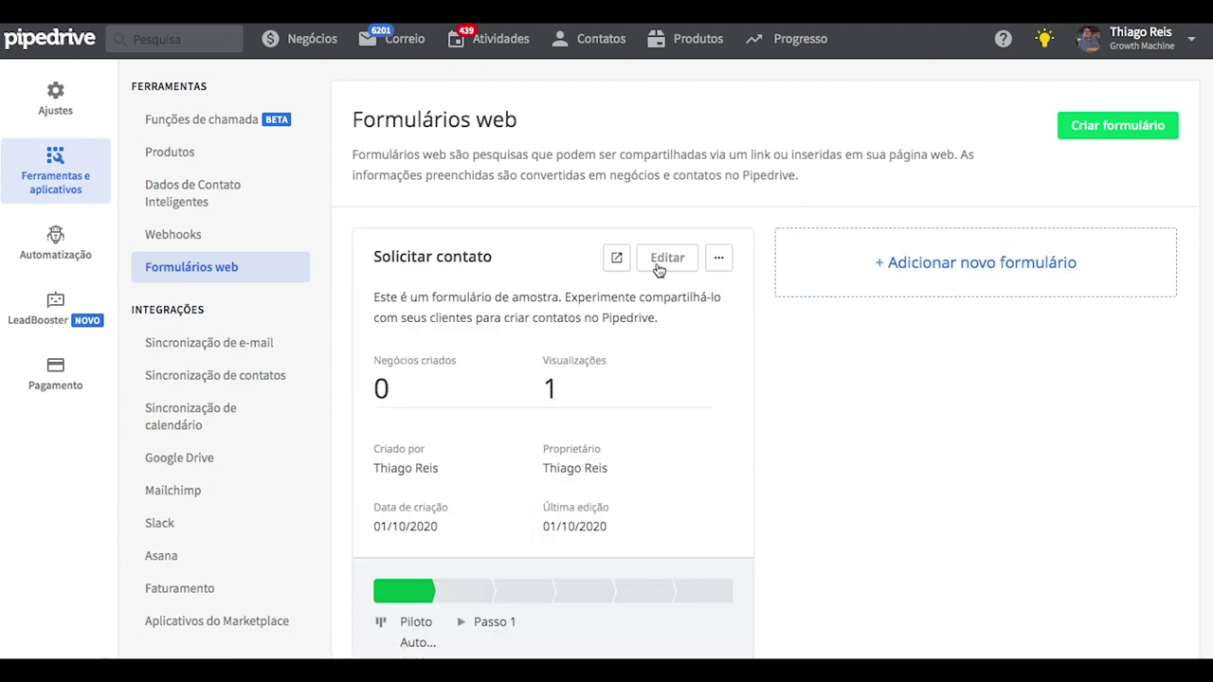
{"action": "left_click", "coordinate": [666, 259]}
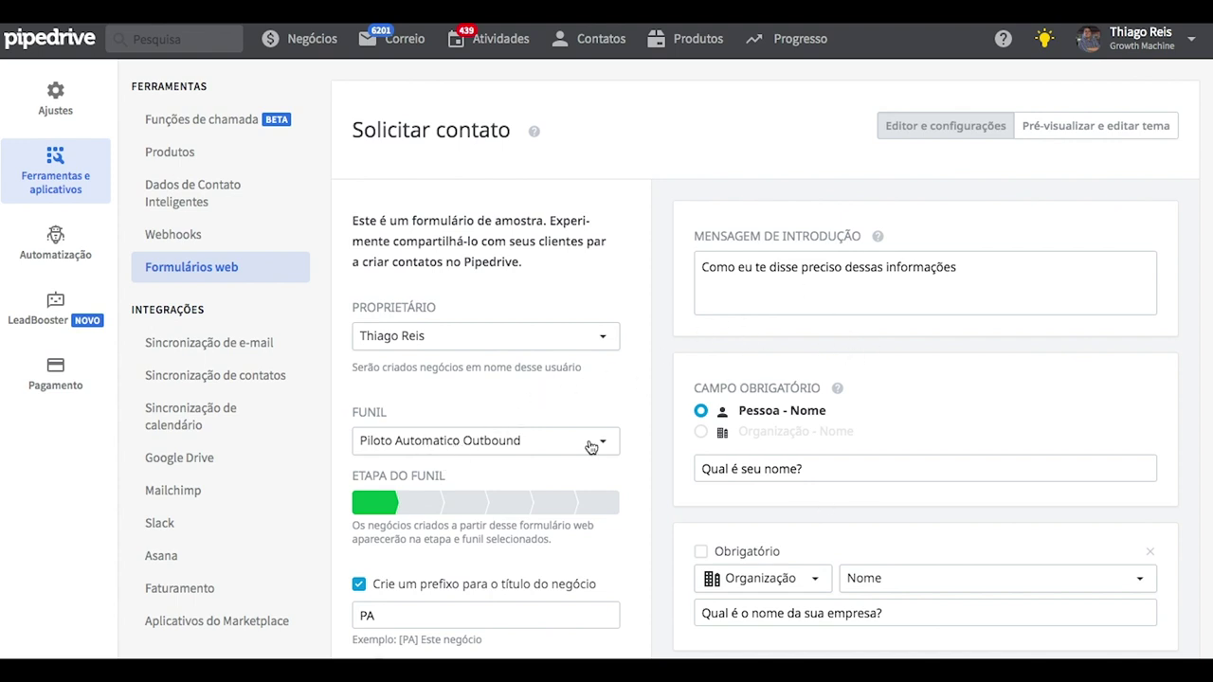
Set the form's stage in the Piloto Automatico Outbound funnel to the second one, Passo 2, and save the form.
{"action": "scroll", "coordinate": [465, 445], "scroll_direction": "down", "scroll_amount": 1}
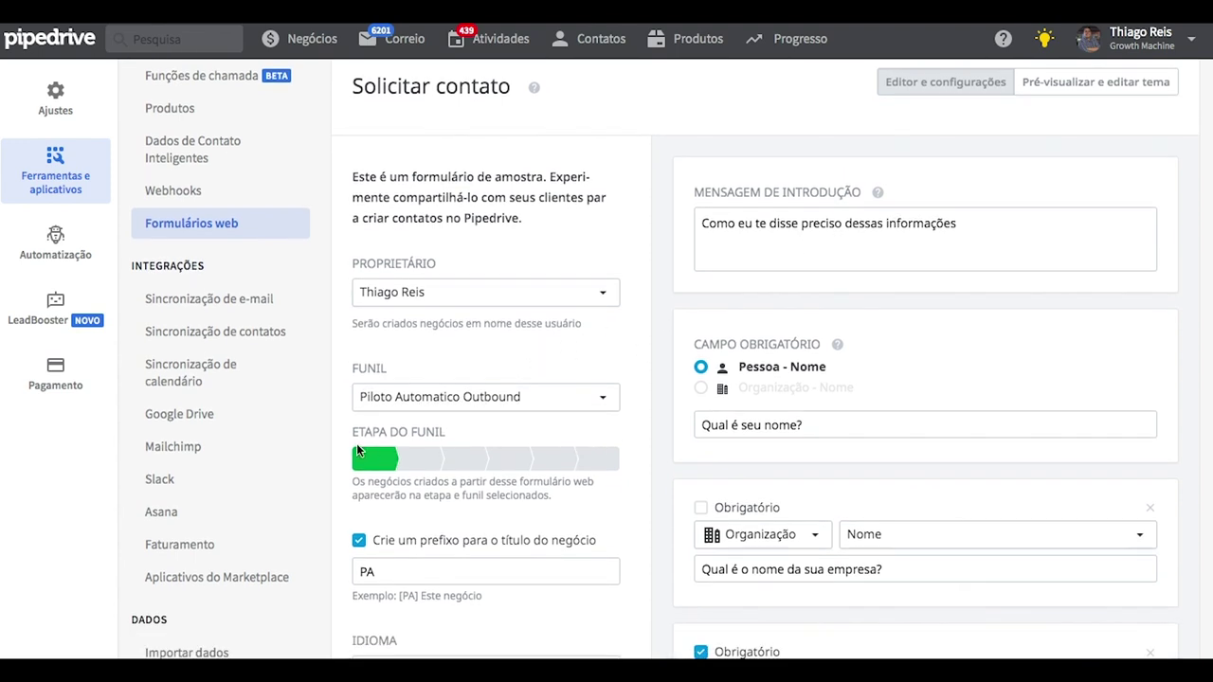
{"action": "left_click", "coordinate": [405, 464]}
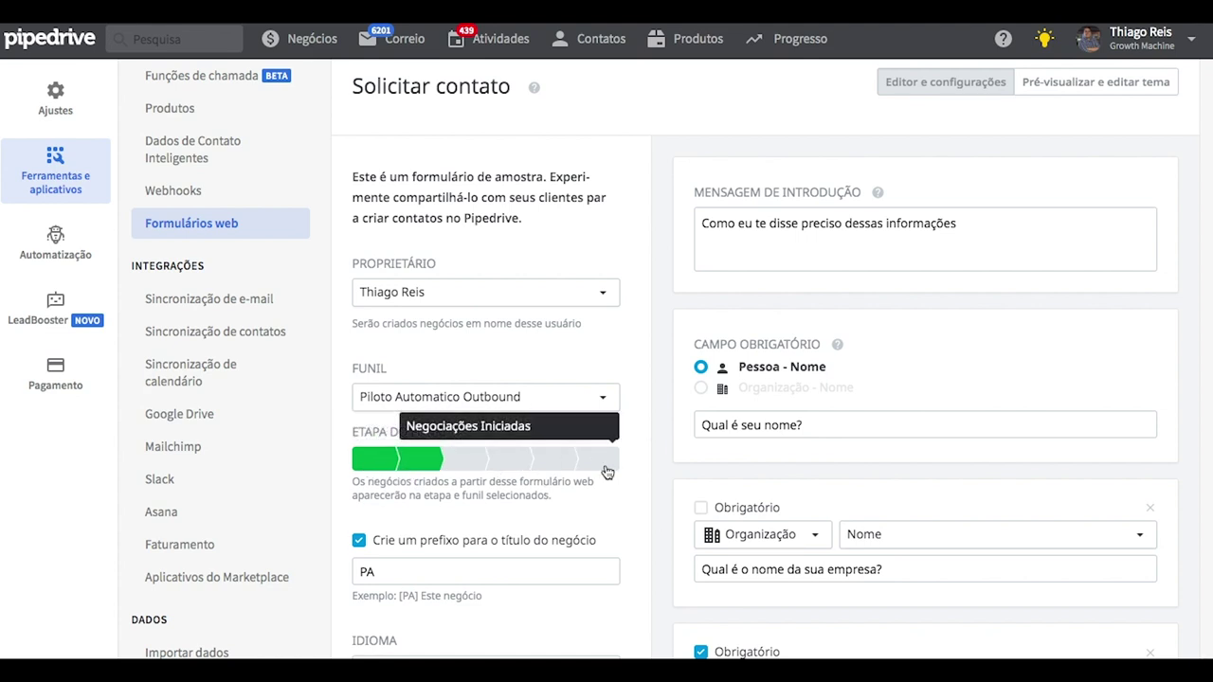
{"action": "scroll", "coordinate": [607, 472], "scroll_direction": "down", "scroll_amount": 2}
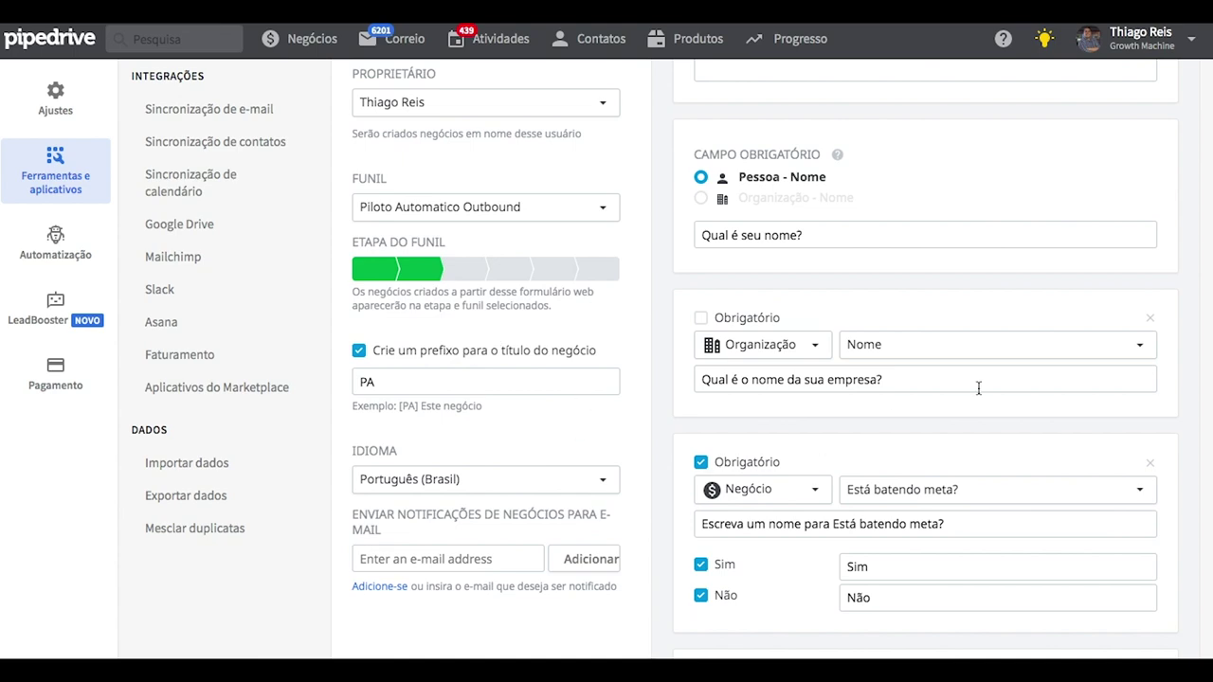
{"action": "scroll", "coordinate": [977, 388], "scroll_direction": "down", "scroll_amount": 10}
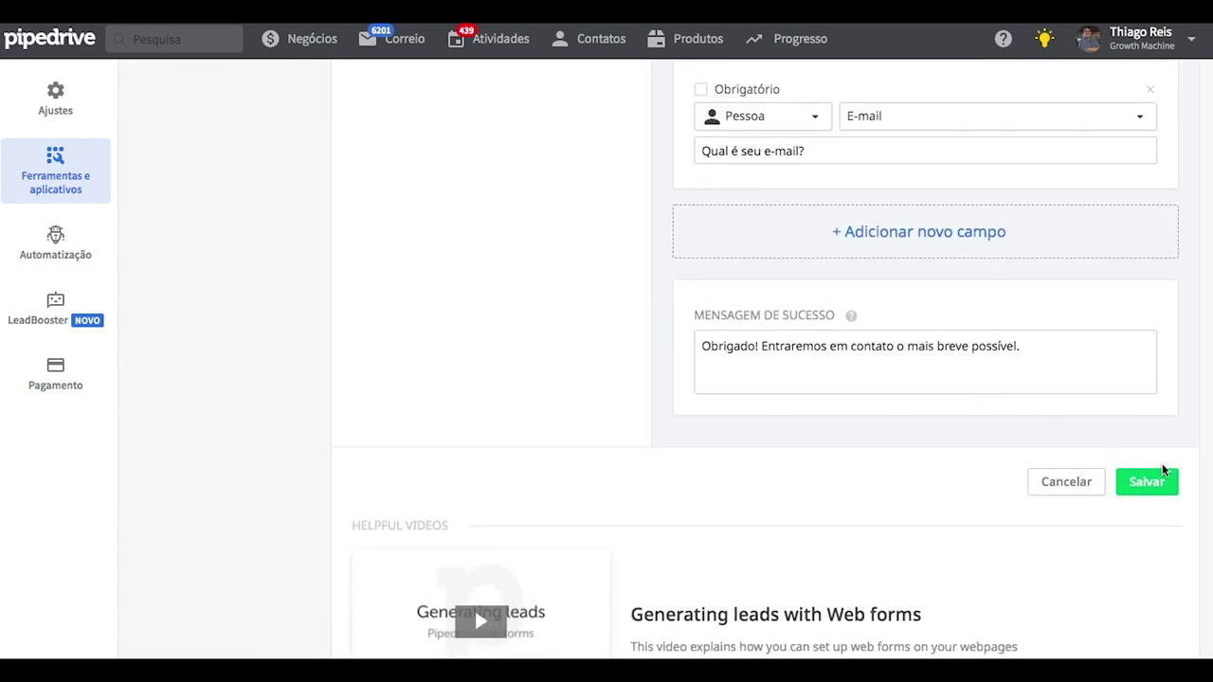
{"action": "left_click", "coordinate": [1159, 485]}
Copy the share link of the "Solicitar contato" form and open it in a new browser tab.
{"action": "scroll", "coordinate": [723, 447], "scroll_direction": "up", "scroll_amount": 3}
{"action": "left_click", "coordinate": [612, 267]}
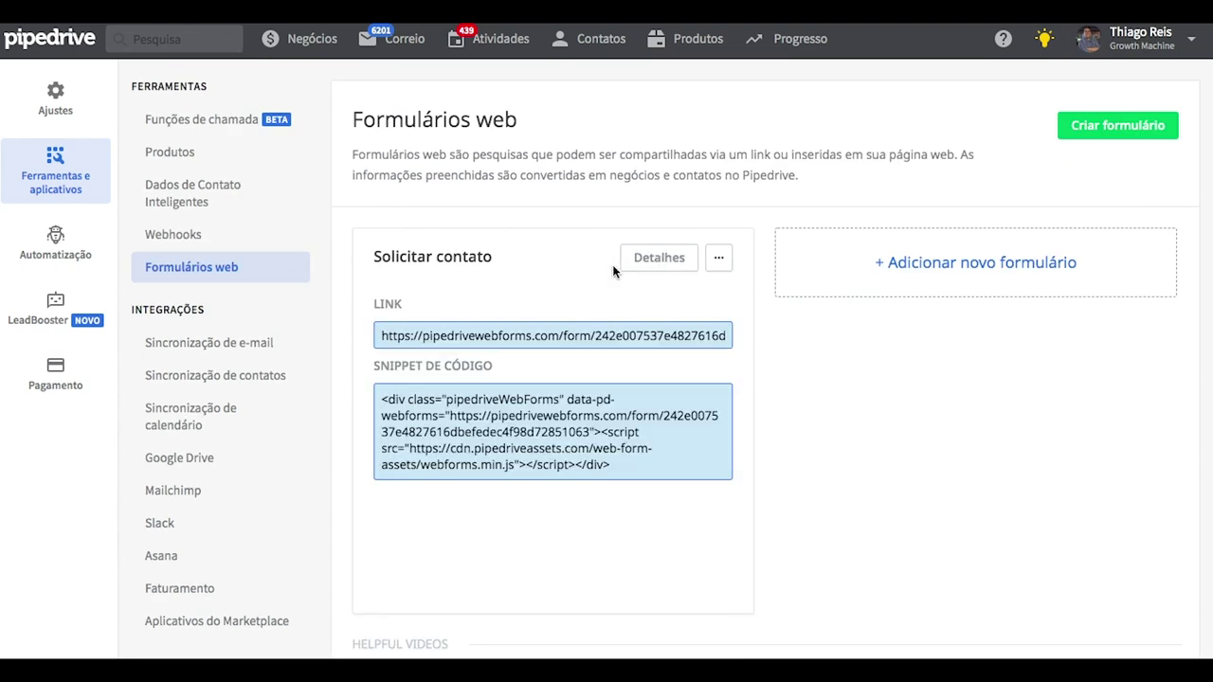
{"action": "left_click", "coordinate": [598, 334]}
{"action": "key", "text": "super+c"}
{"action": "key", "text": "super+t"}
{"action": "key", "text": "super+v"}
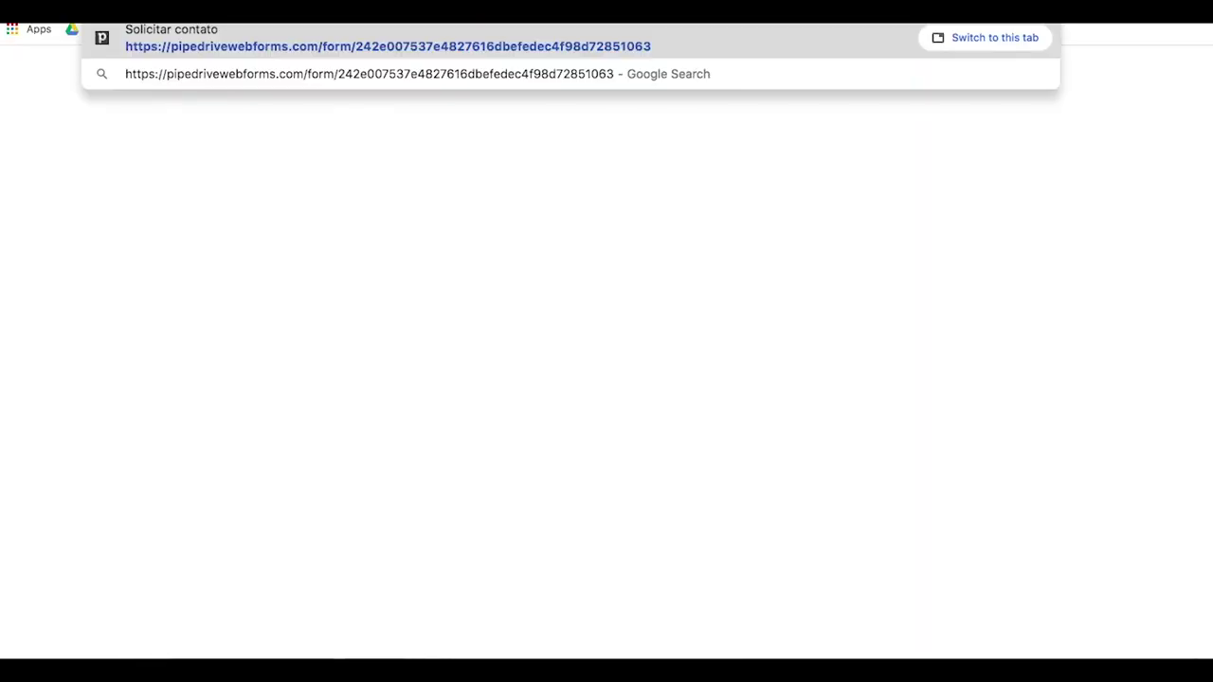
{"action": "key", "text": "Return"}
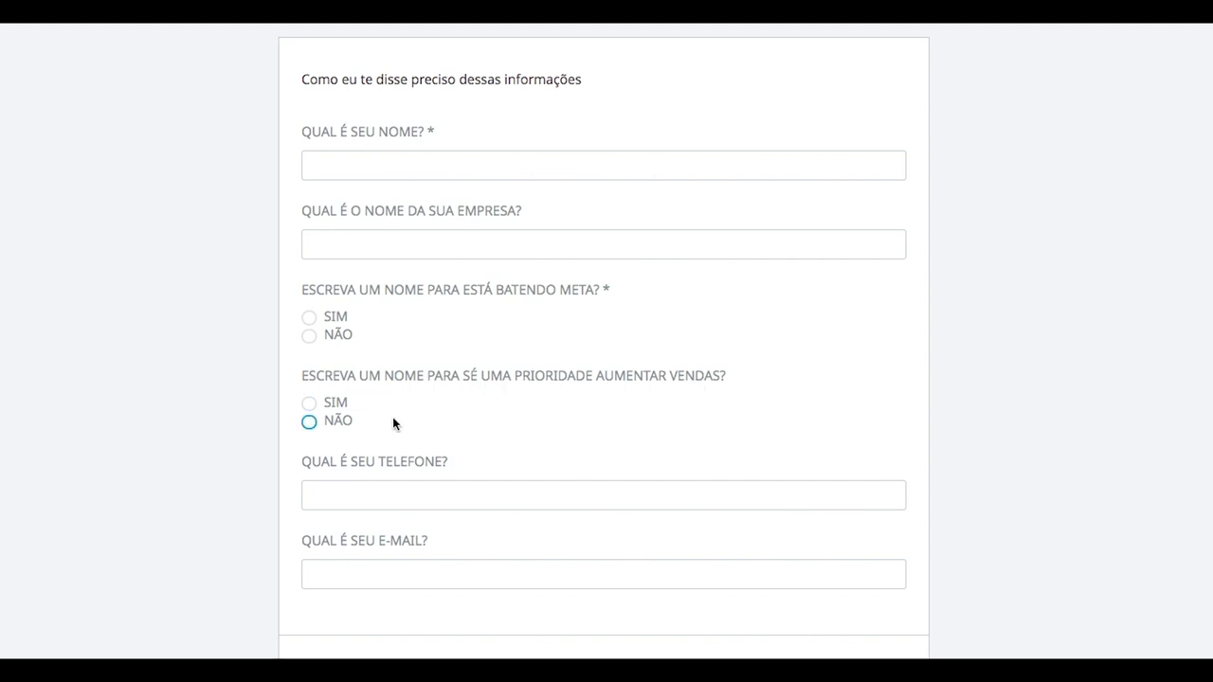
Fill in the form's name field with a first name and the company with "growth machine", and answer SIM to both the meta and prioridade questions.
{"action": "scroll", "coordinate": [520, 451], "scroll_direction": "down", "scroll_amount": 1}
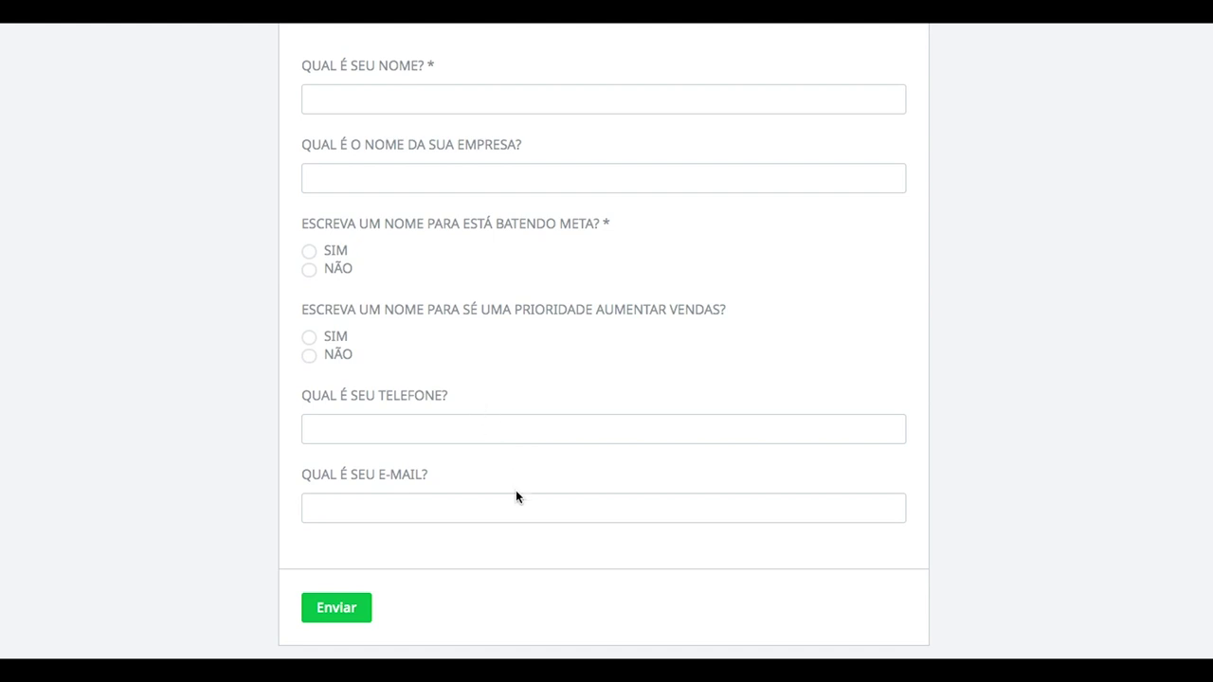
{"action": "scroll", "coordinate": [516, 496], "scroll_direction": "down", "scroll_amount": 1}
{"action": "scroll", "coordinate": [422, 549], "scroll_direction": "up", "scroll_amount": 2}
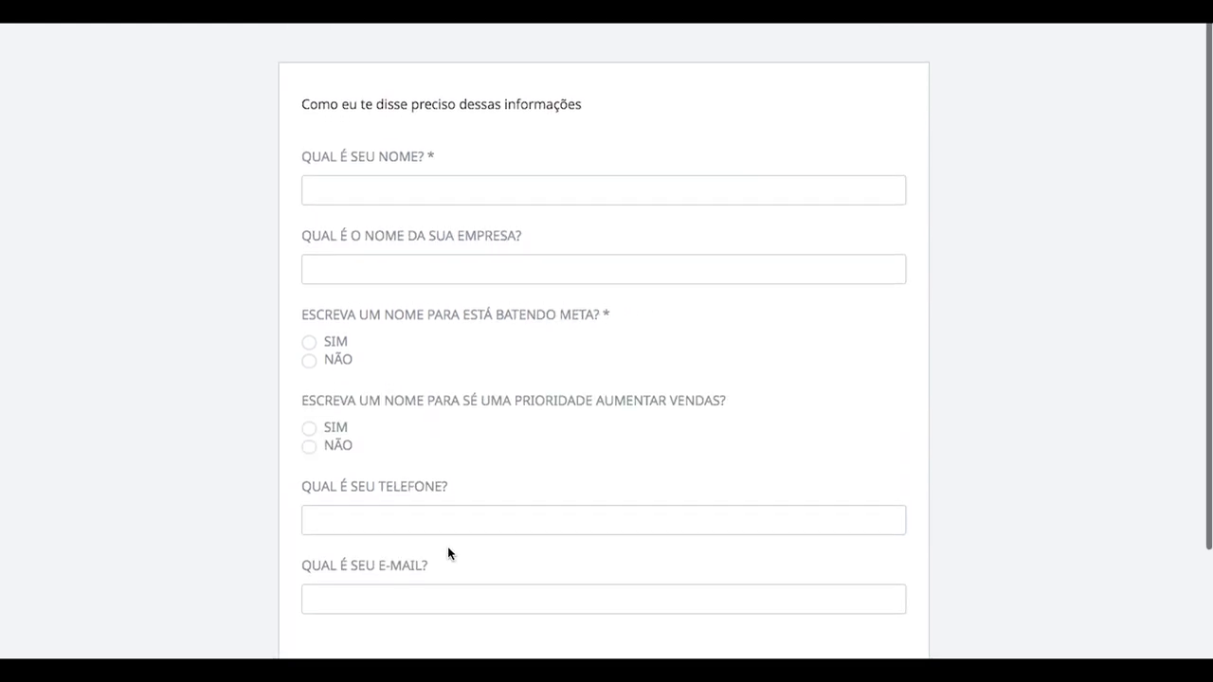
{"action": "left_click", "coordinate": [358, 163]}
{"action": "type", "text": "thiago"}
{"action": "left_click", "coordinate": [312, 245]}
{"action": "type", "text": "gr"}
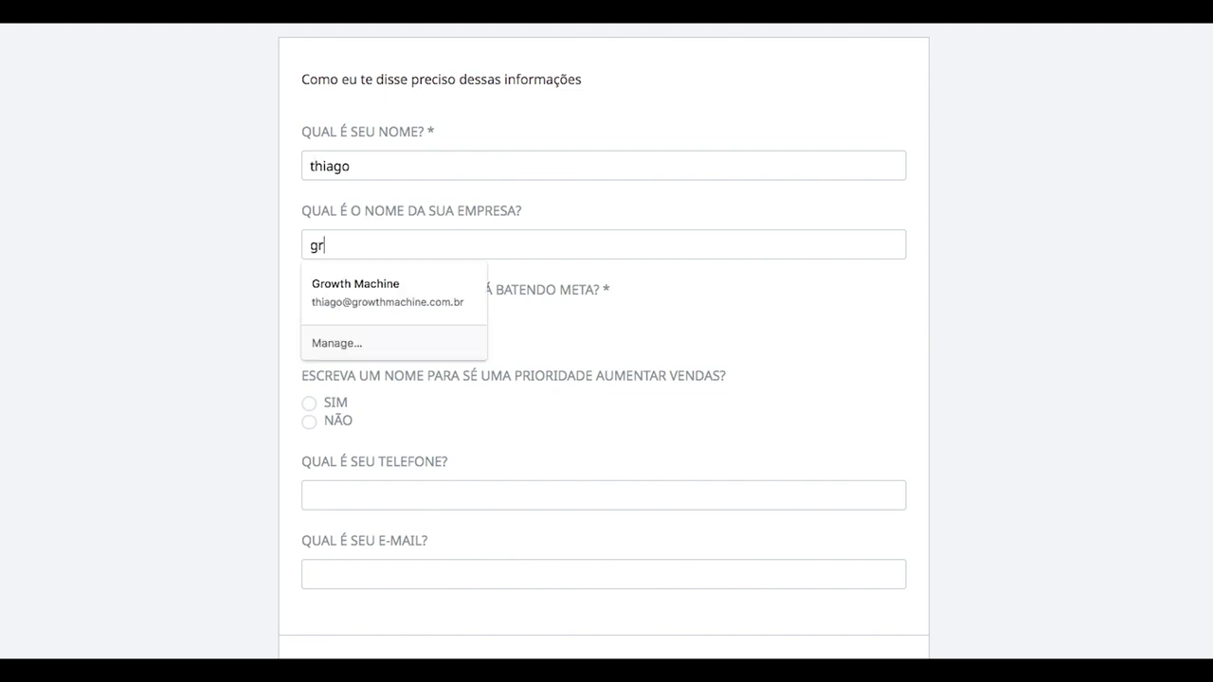
{"action": "type", "text": "owth machine"}
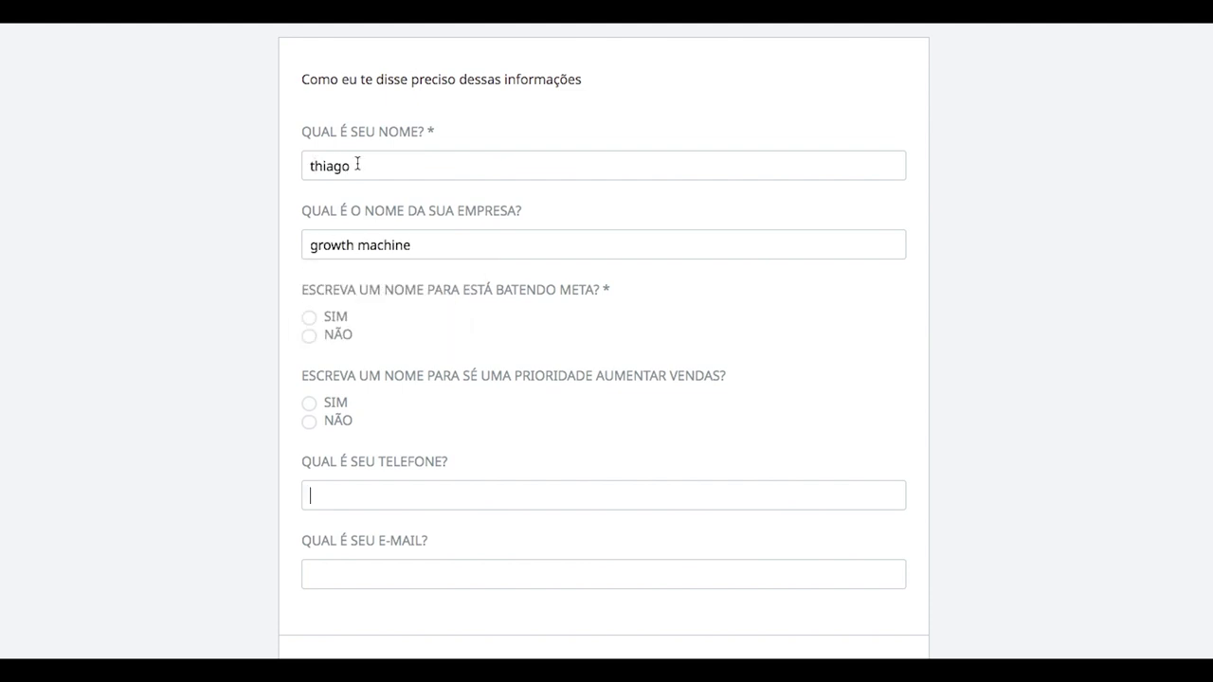
{"action": "left_click", "coordinate": [310, 319]}
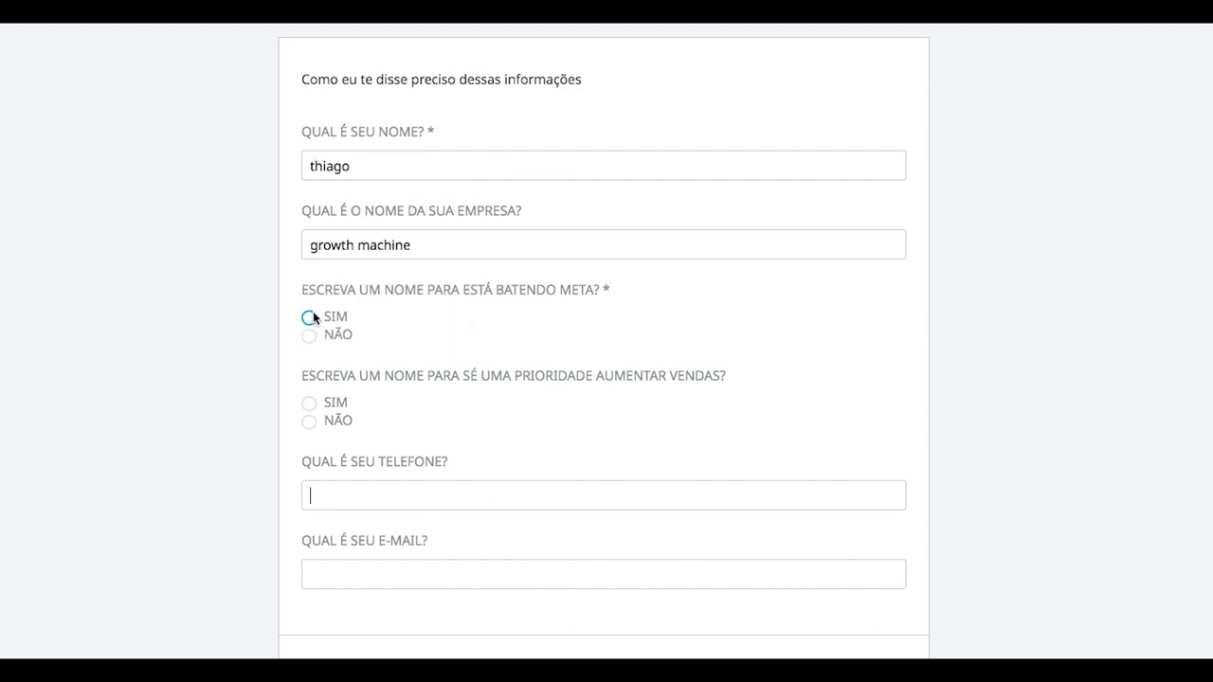
{"action": "left_click", "coordinate": [309, 403]}
Enter a test phone number and e-mail address in the form and submit it.
{"action": "left_click", "coordinate": [367, 492]}
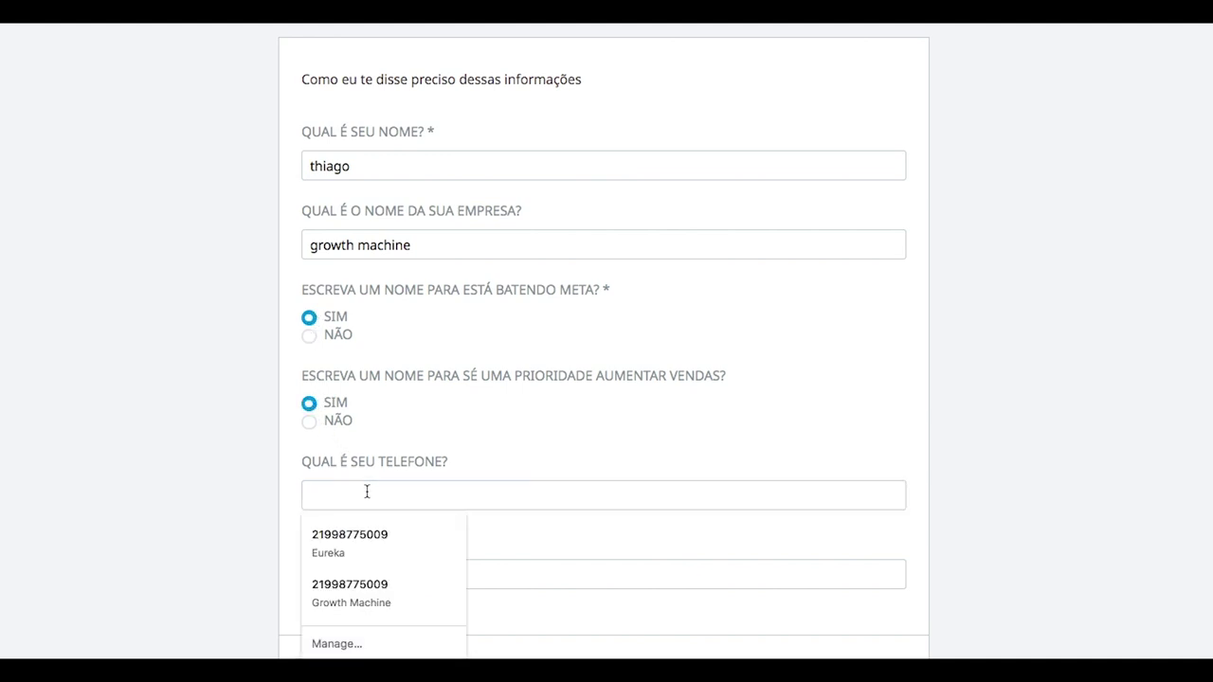
{"action": "type", "text": "2112121"}
{"action": "left_click", "coordinate": [425, 577]}
{"action": "type", "text": "asdasdasd@asdasd.com"}
{"action": "scroll", "coordinate": [364, 560], "scroll_direction": "down", "scroll_amount": 3}
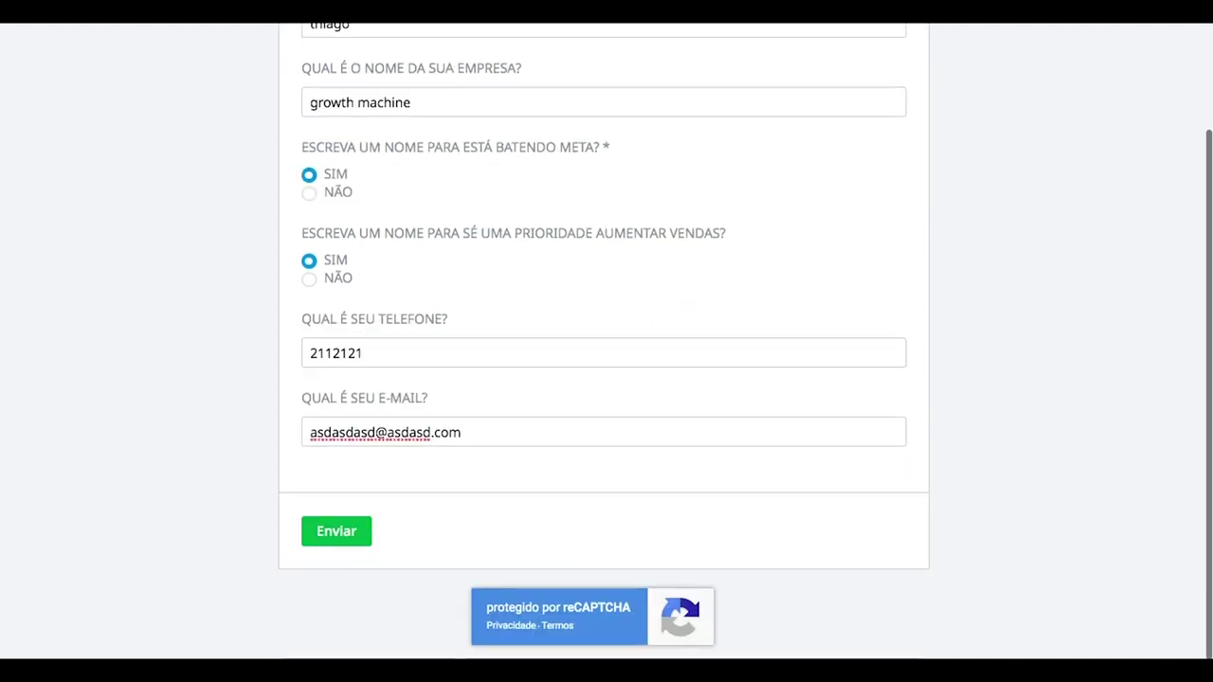
{"action": "left_click", "coordinate": [343, 548]}
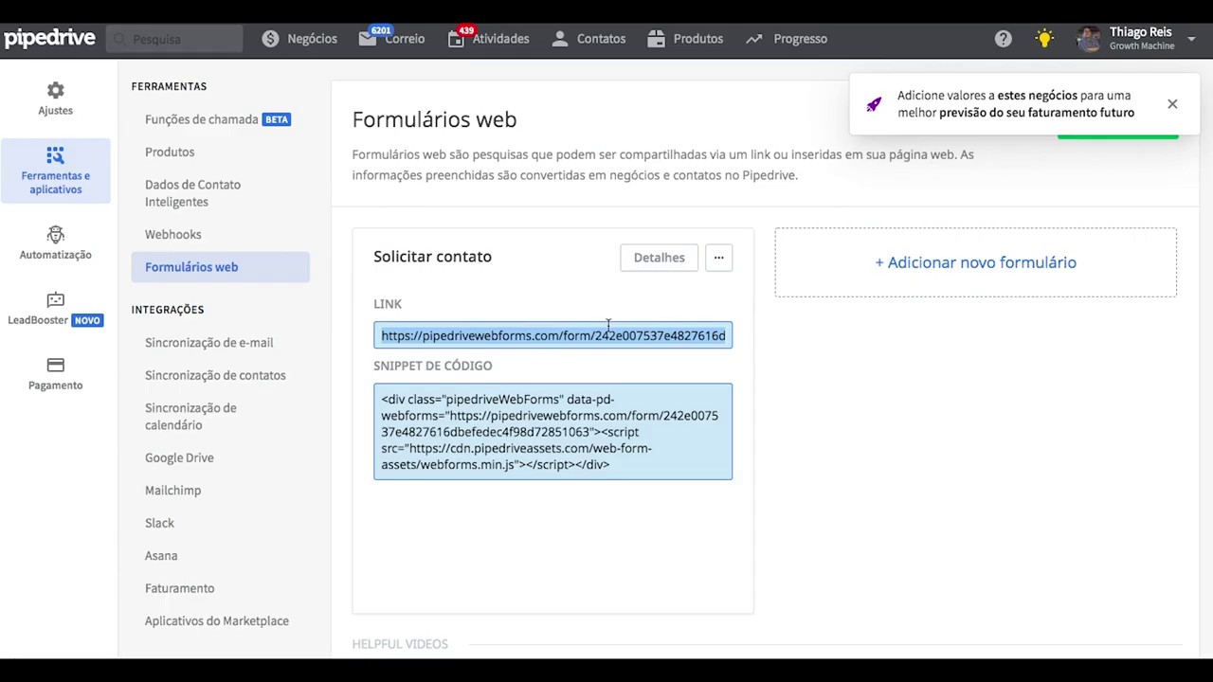
Copy the "Solicitar contato" form link and apply it as a hyperlink to "Link do formulário - Aqui" in the draft e-mail.
{"action": "left_click", "coordinate": [609, 327]}
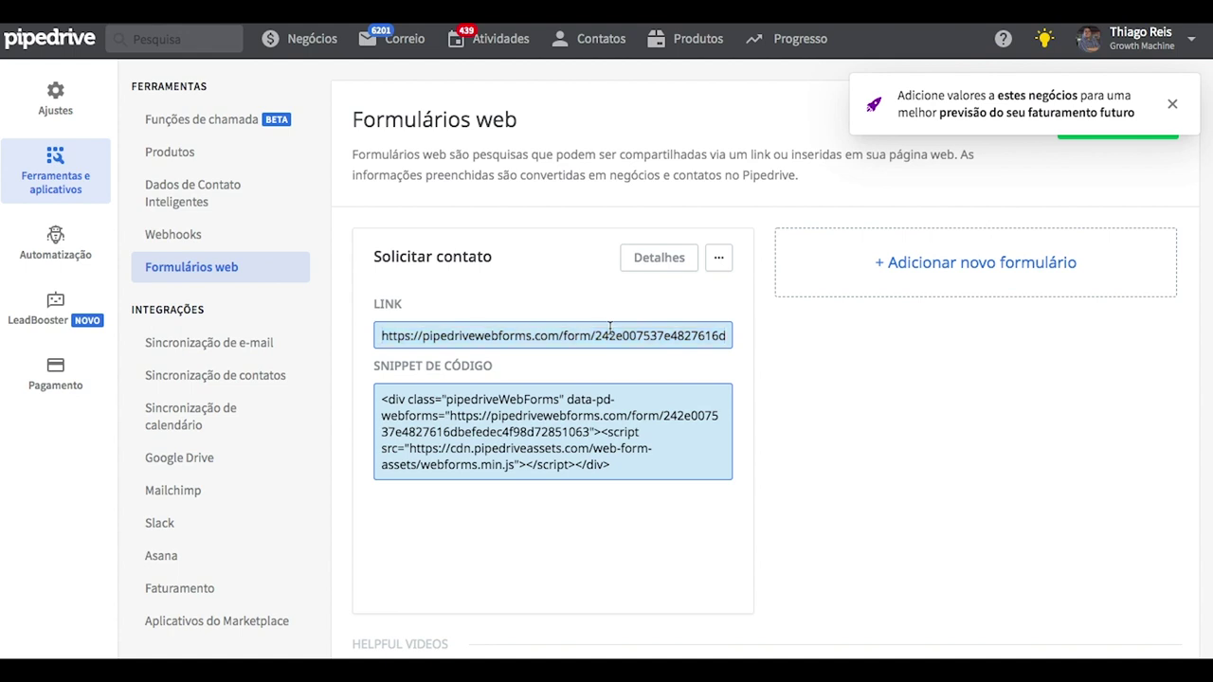
{"action": "left_click", "coordinate": [581, 338]}
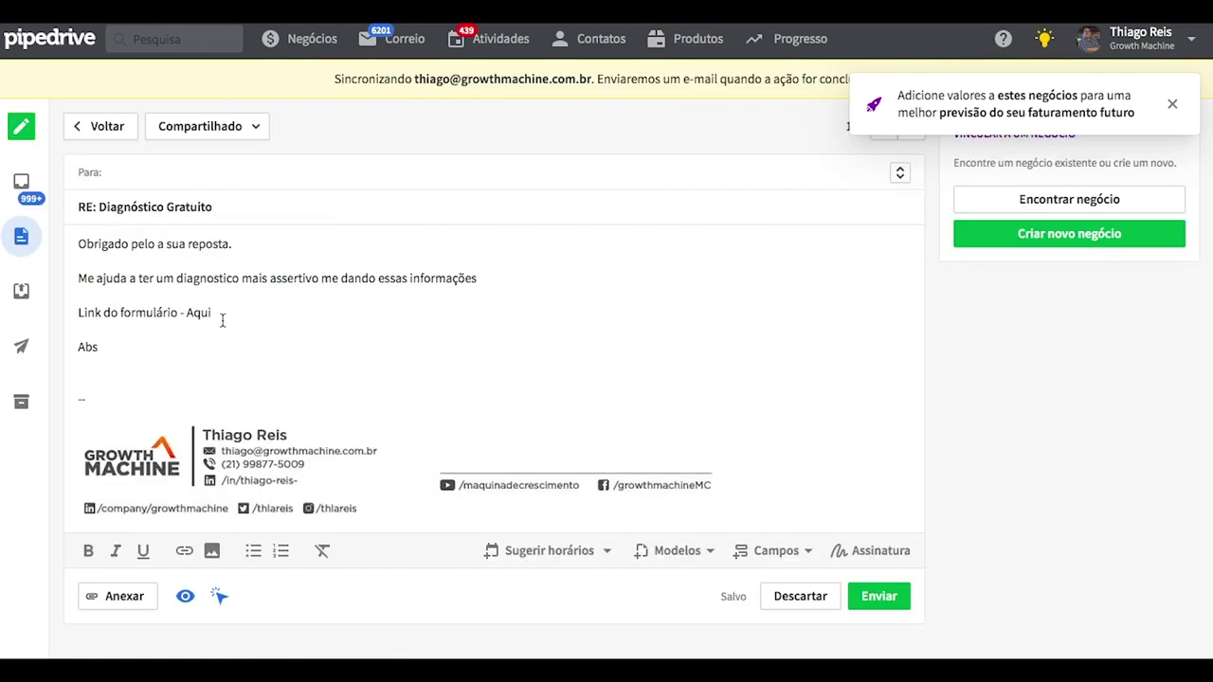
{"action": "left_click_drag", "start_coordinate": [212, 316], "coordinate": [76, 314]}
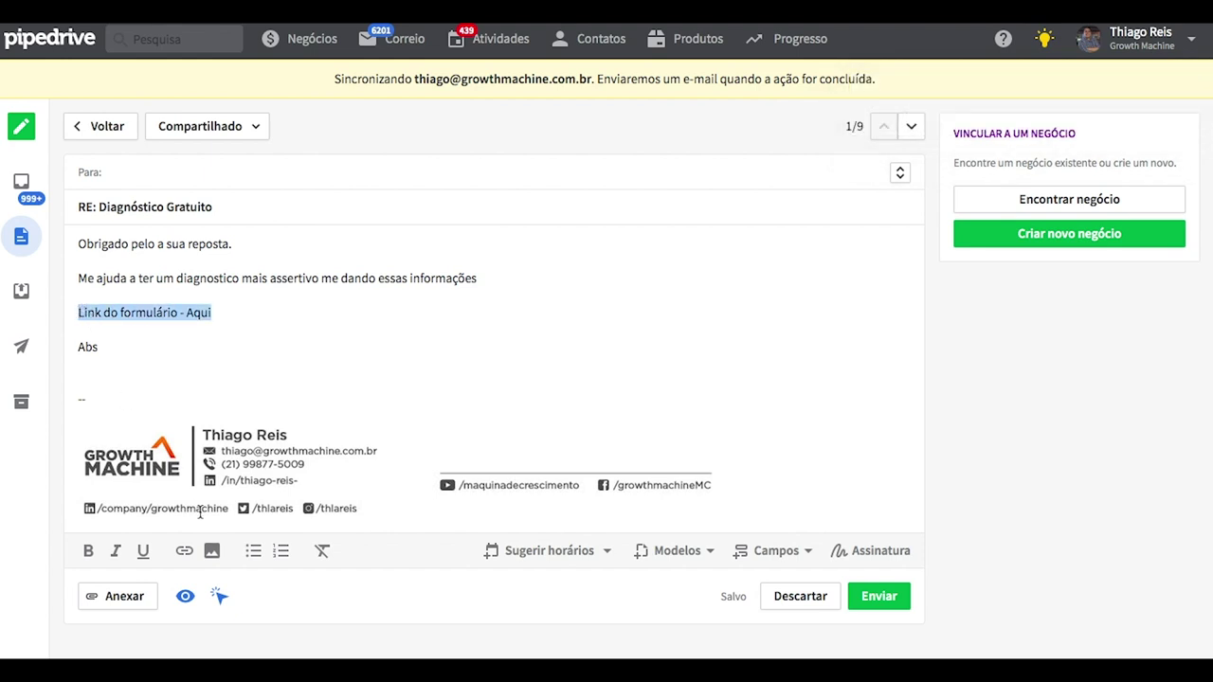
{"action": "left_click", "coordinate": [182, 551]}
{"action": "key", "text": "ctrl+v"}
{"action": "left_click", "coordinate": [433, 402]}
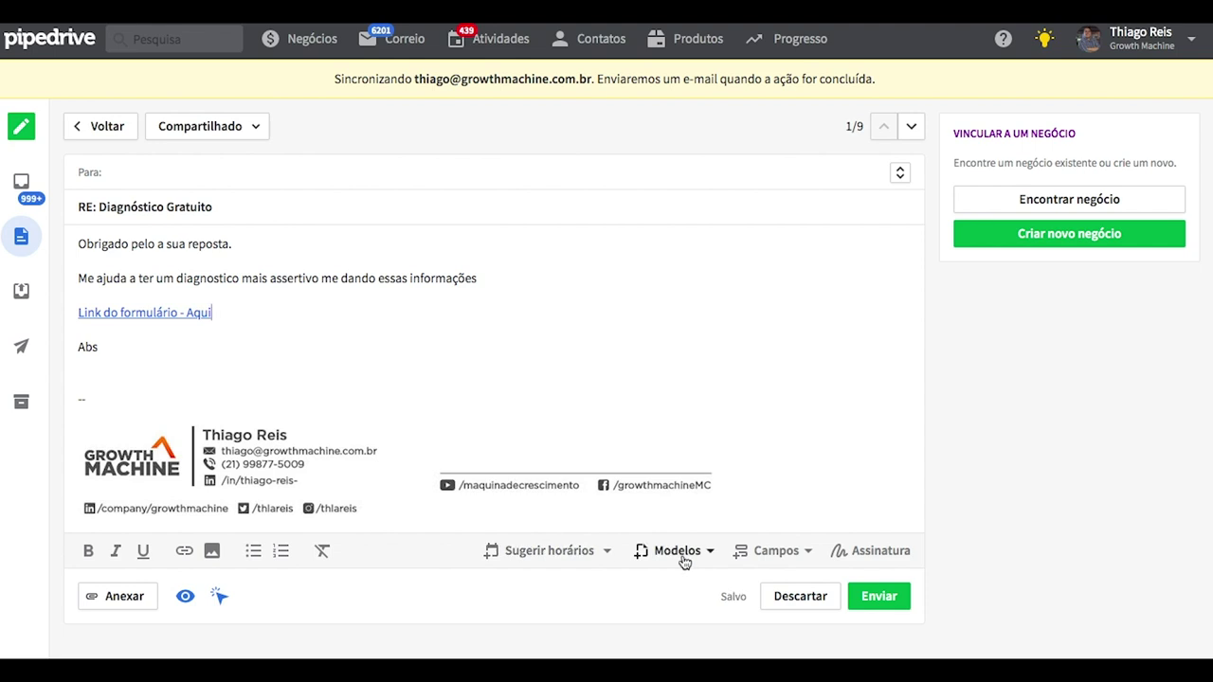
Save the draft as an e-mail template named "email 2 - Piloto automático".
{"action": "left_click", "coordinate": [559, 560]}
{"action": "left_click", "coordinate": [678, 561]}
{"action": "scroll", "coordinate": [730, 441], "scroll_direction": "down", "scroll_amount": 2}
{"action": "scroll", "coordinate": [726, 455], "scroll_direction": "down", "scroll_amount": 1}
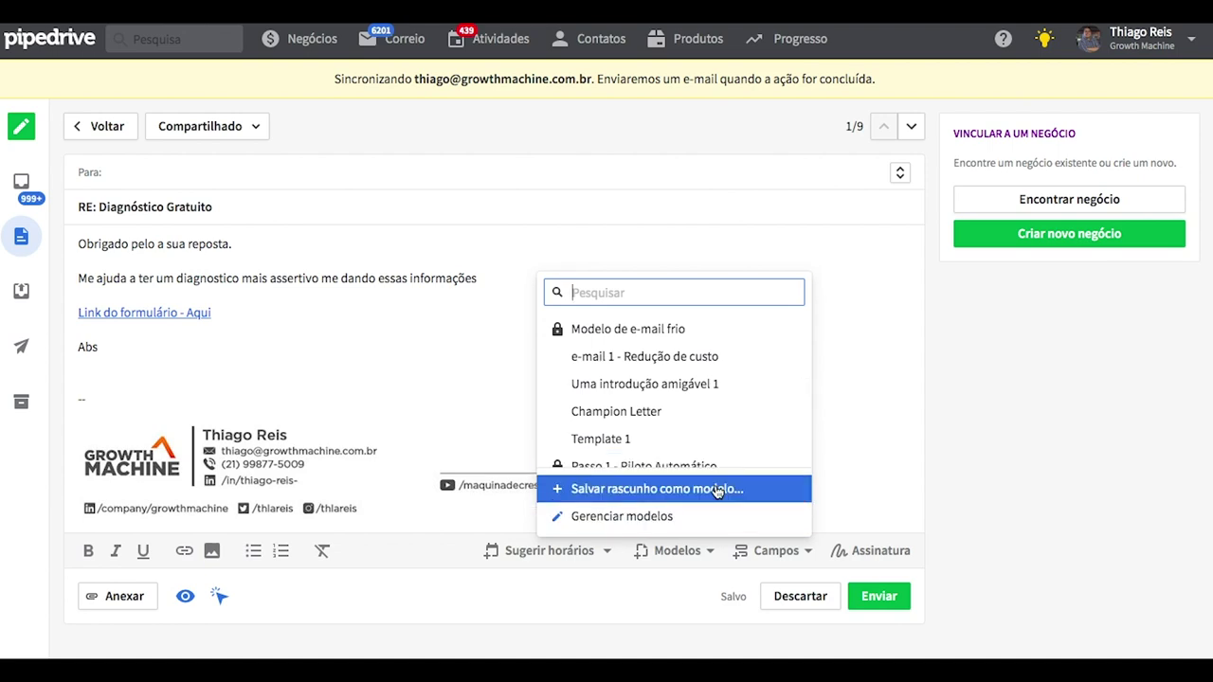
{"action": "left_click", "coordinate": [692, 491]}
{"action": "left_click", "coordinate": [344, 124]}
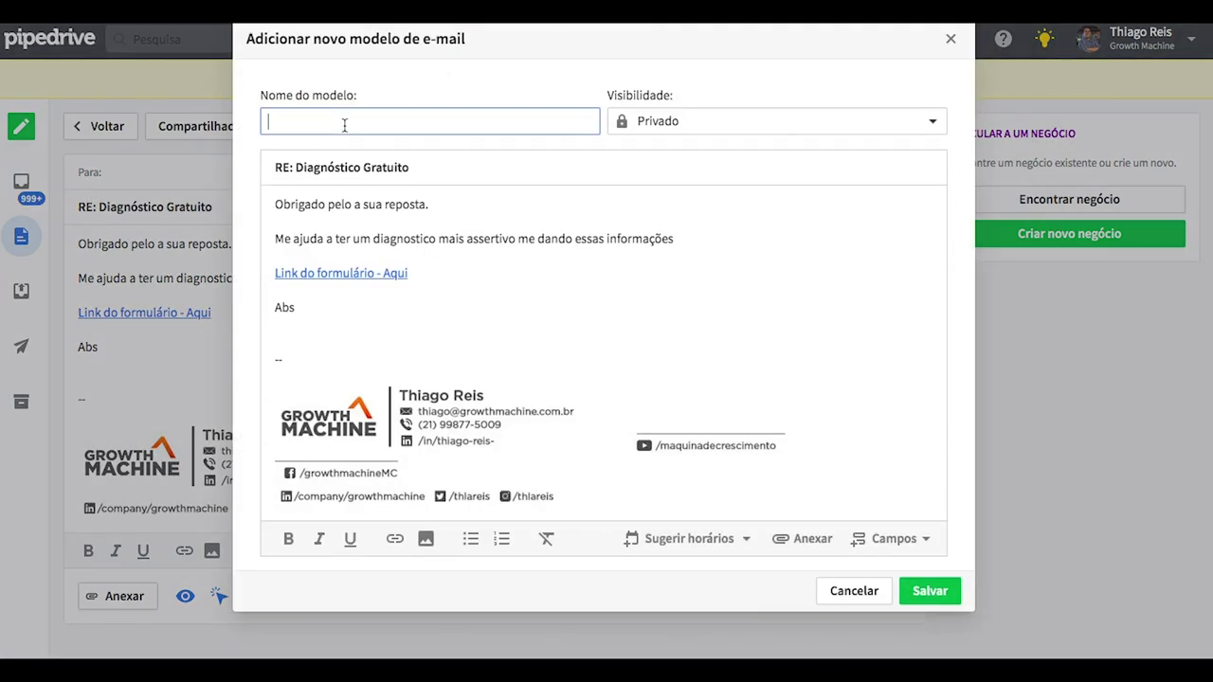
{"action": "type", "text": "email 2 - Piloto automático"}
{"action": "left_click", "coordinate": [939, 597]}
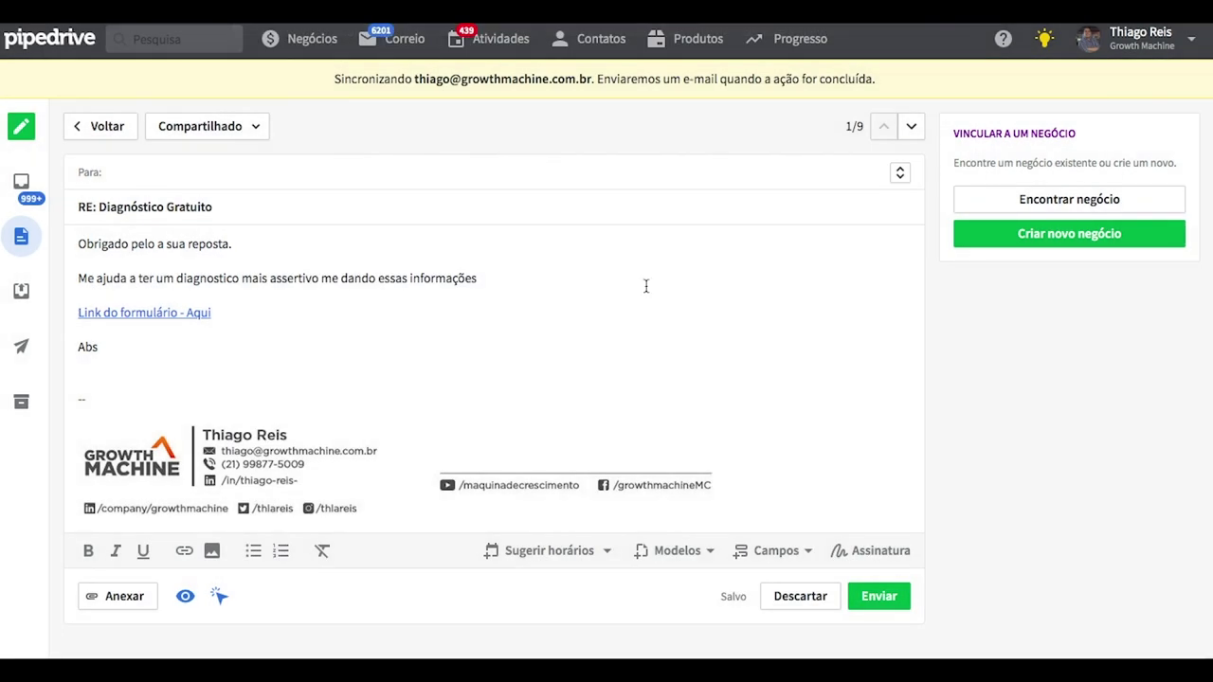
Check the deals pipeline, and create a custom workflow automation named "Prospecção automatica".
{"action": "left_click", "coordinate": [305, 40]}
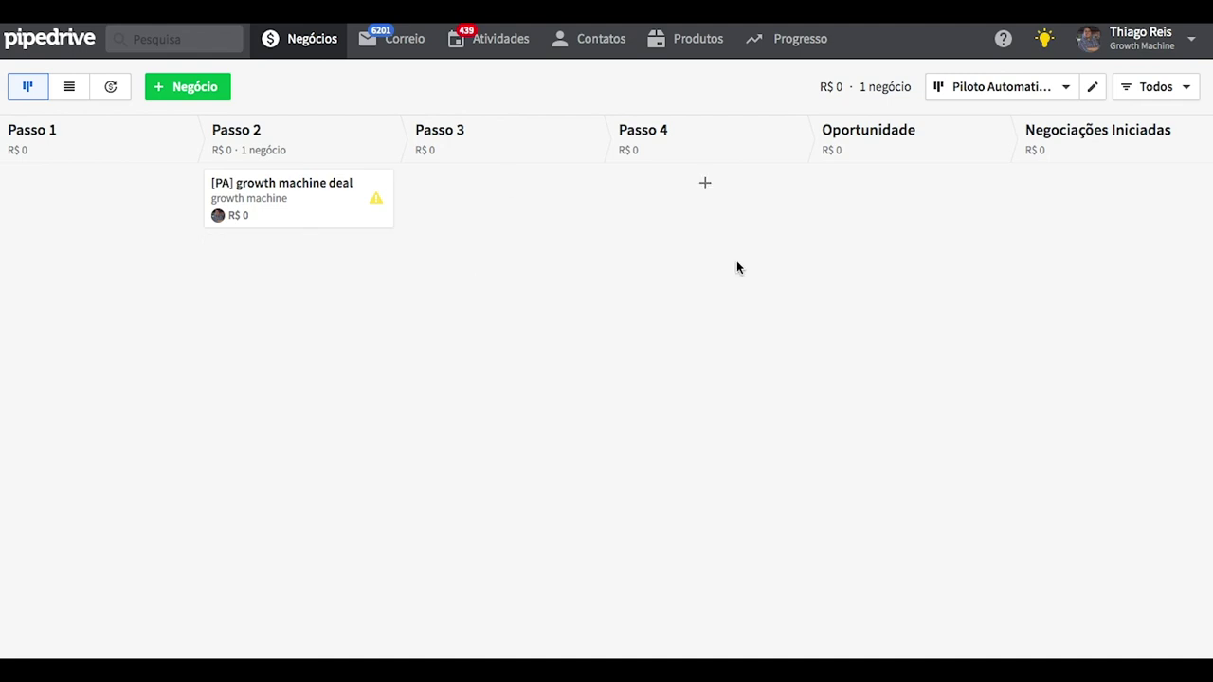
{"action": "left_click", "coordinate": [1190, 45]}
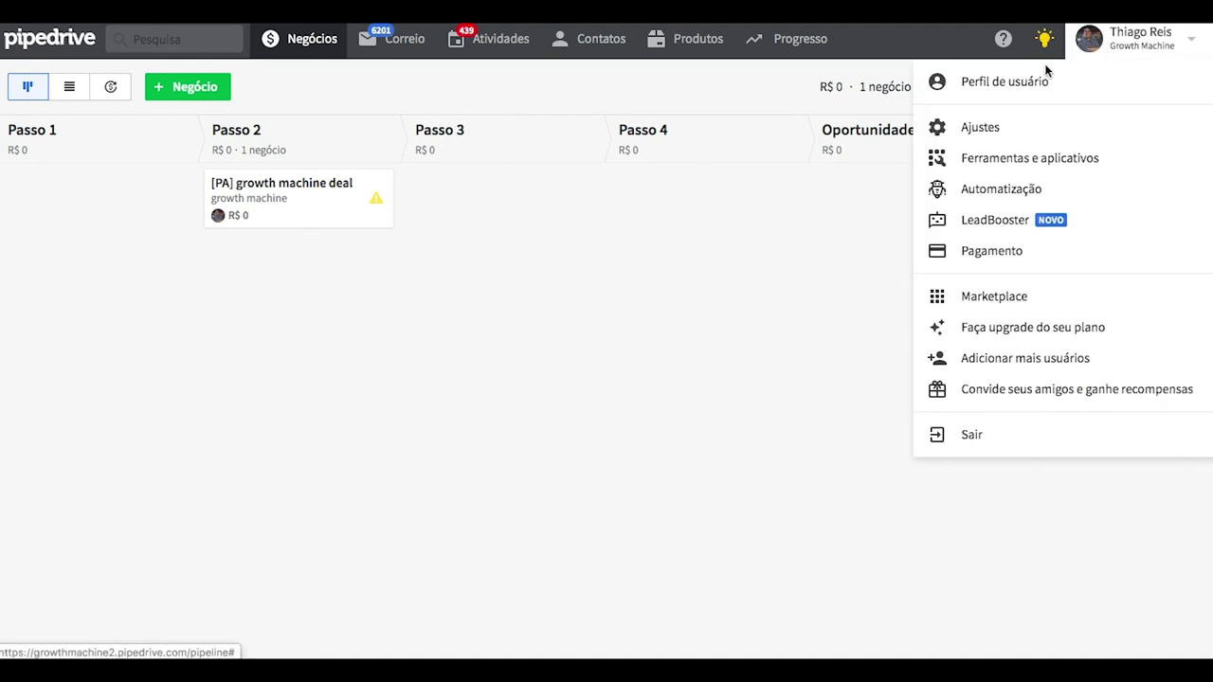
{"action": "left_click", "coordinate": [1010, 190]}
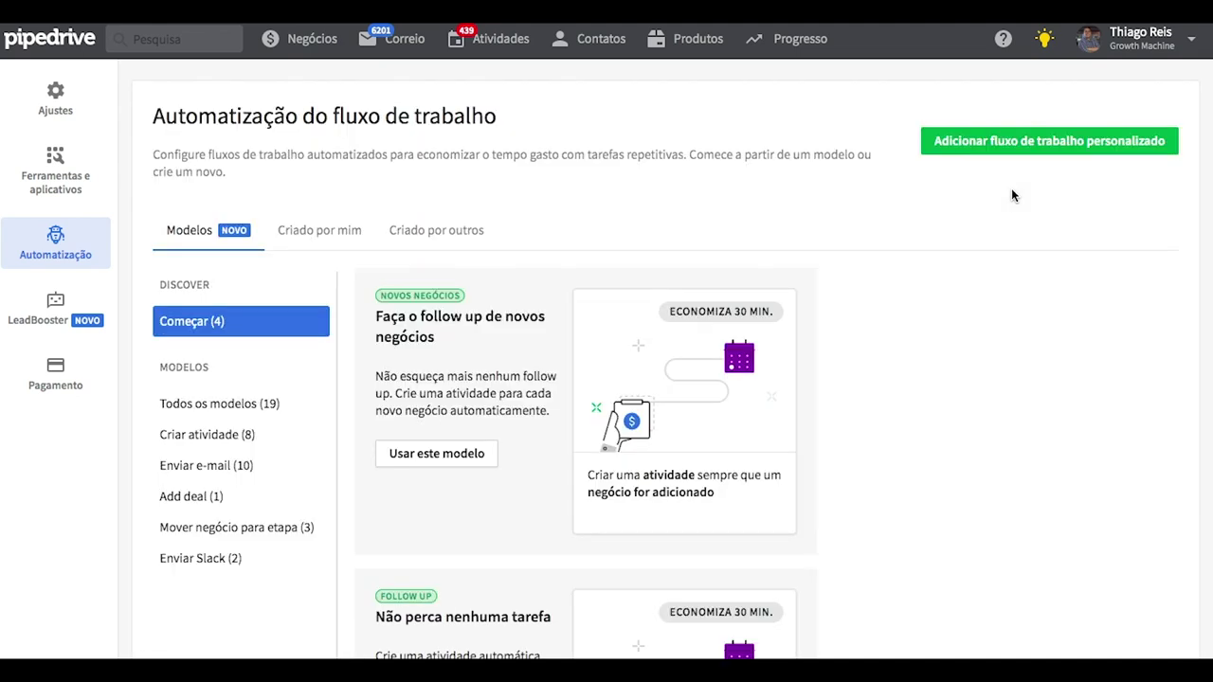
{"action": "left_click", "coordinate": [1031, 144]}
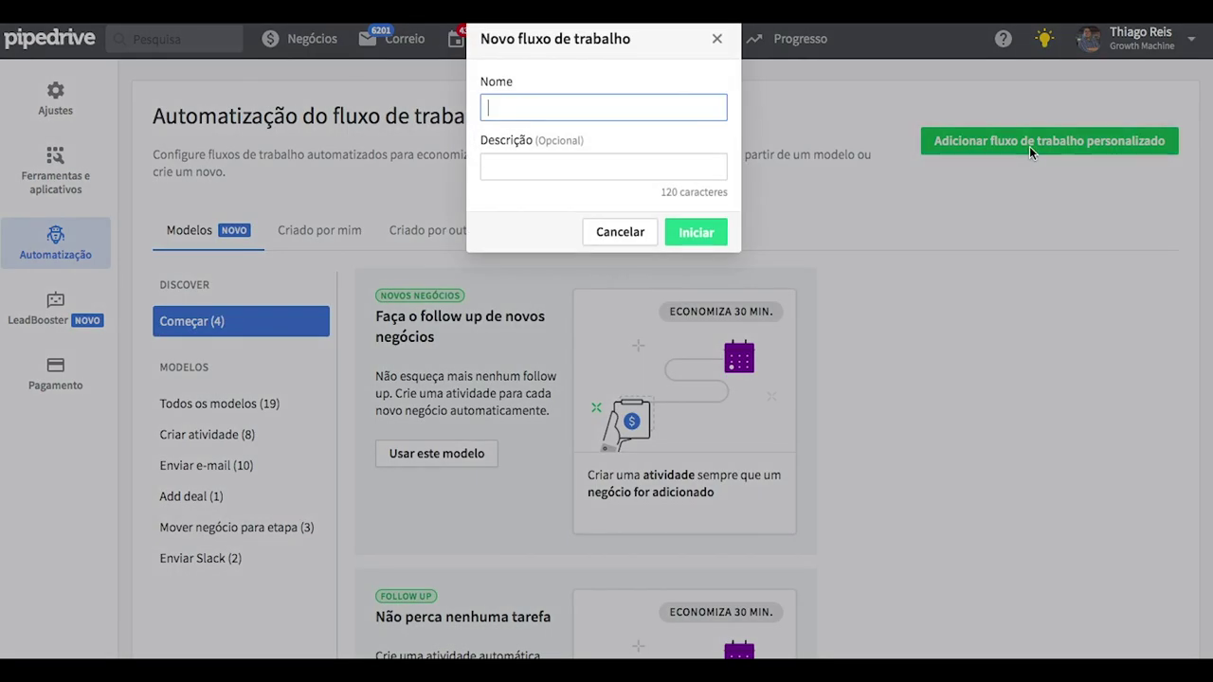
{"action": "type", "text": "Prospecção automat"}
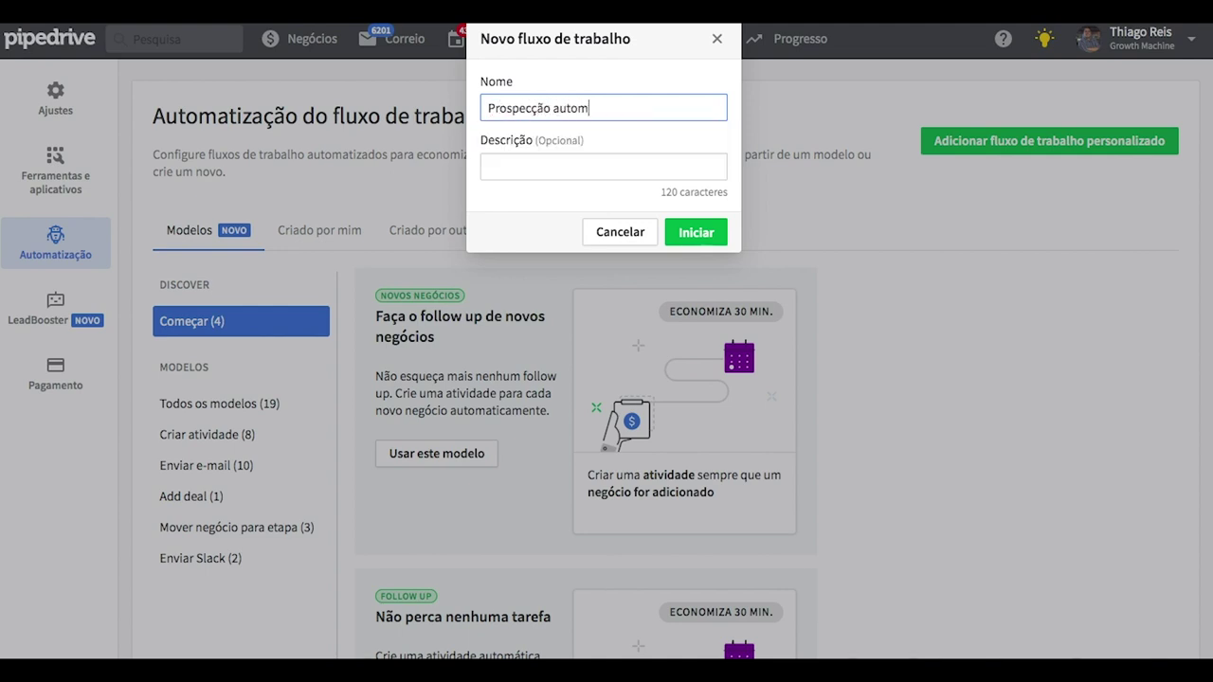
{"action": "type", "text": "ica"}
{"action": "left_click", "coordinate": [700, 239]}
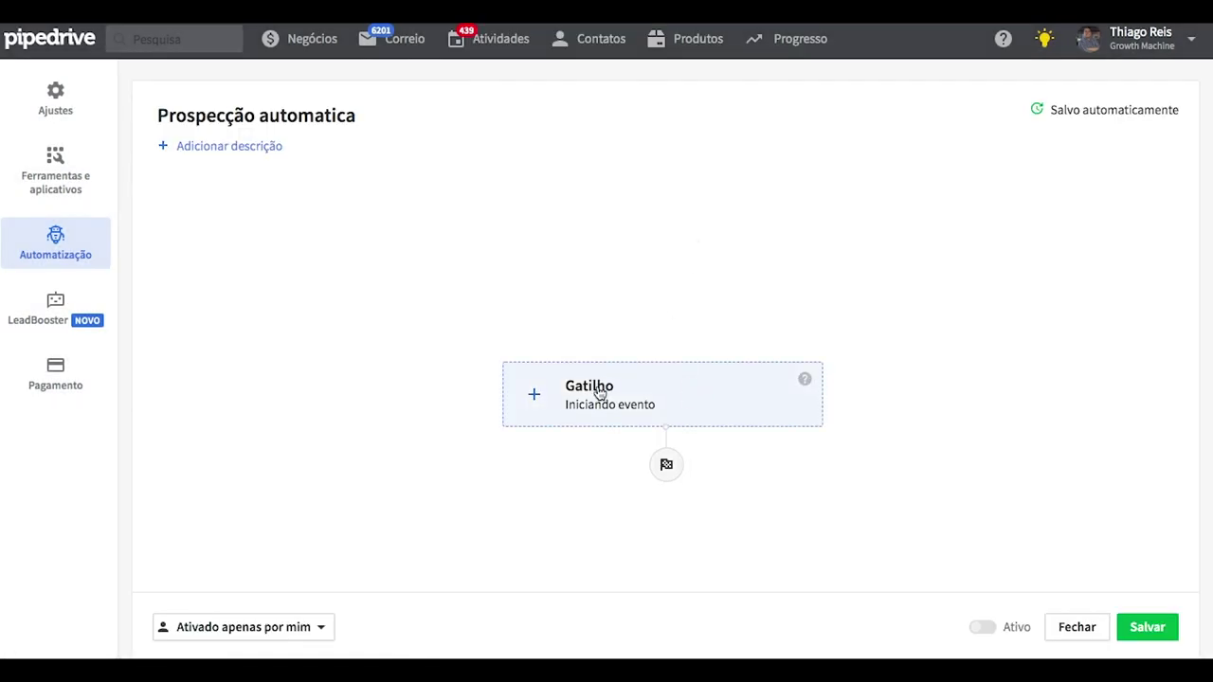
Set the workflow's trigger to the deal event "Negócio atualizado" and apply it.
{"action": "left_click", "coordinate": [588, 384]}
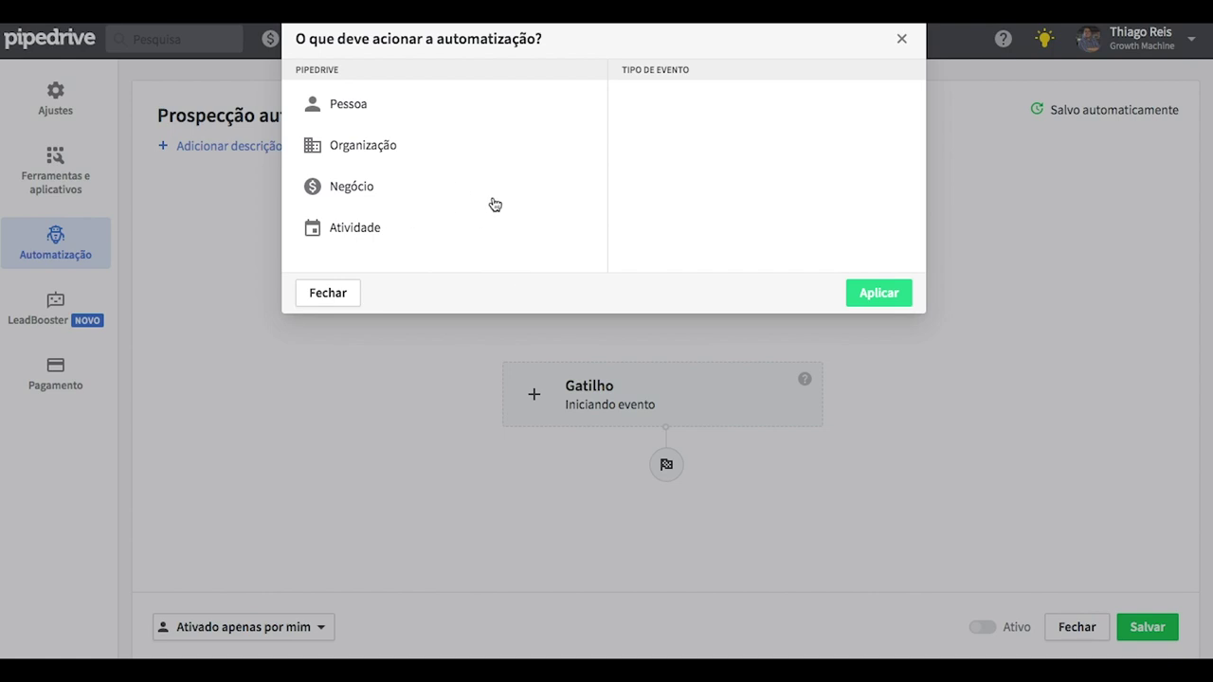
{"action": "left_click", "coordinate": [335, 232]}
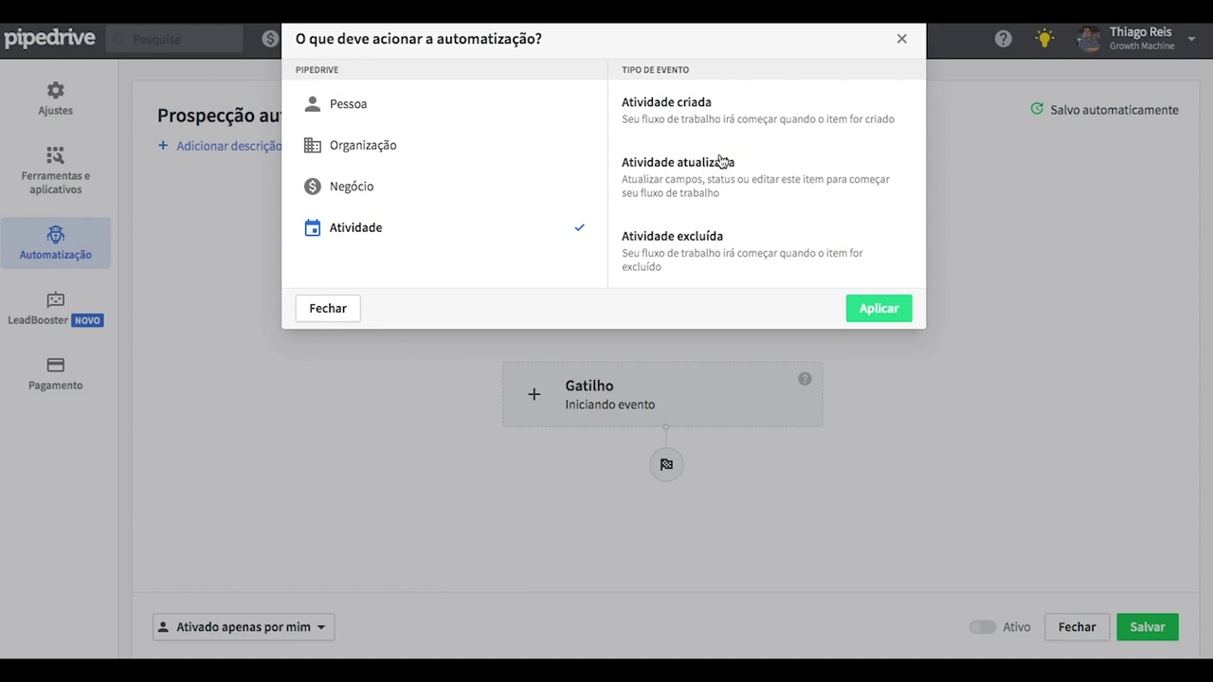
{"action": "left_click", "coordinate": [390, 192]}
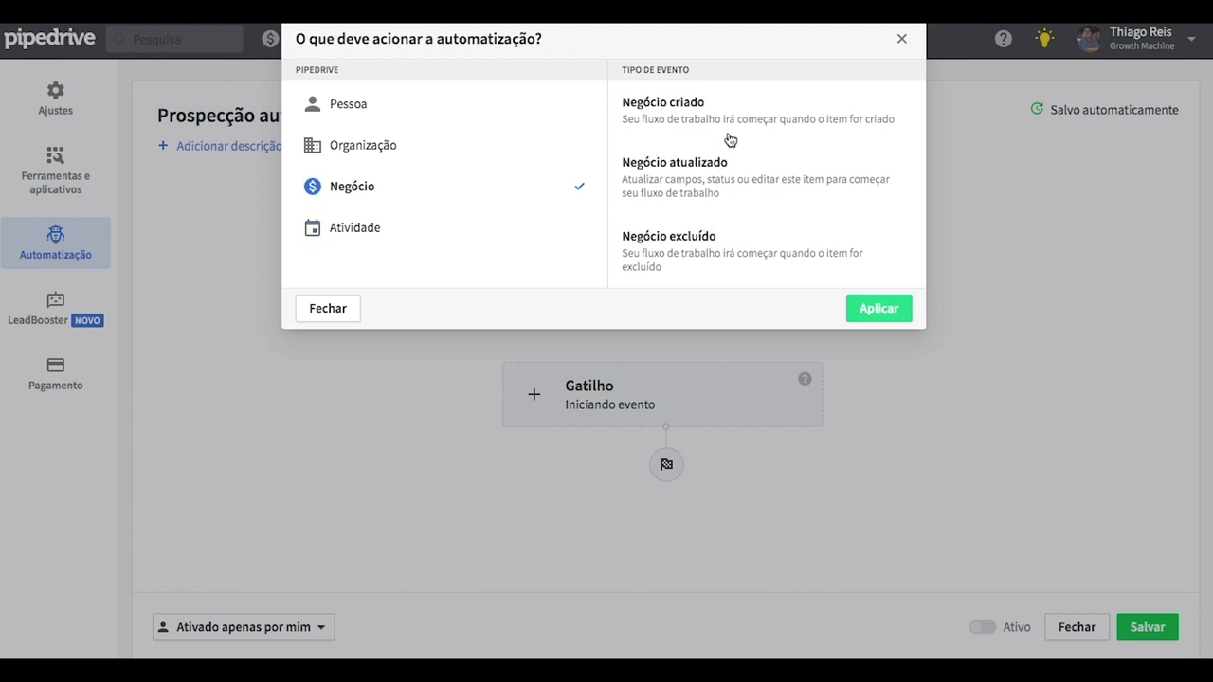
{"action": "left_click", "coordinate": [673, 173]}
{"action": "left_click", "coordinate": [878, 309]}
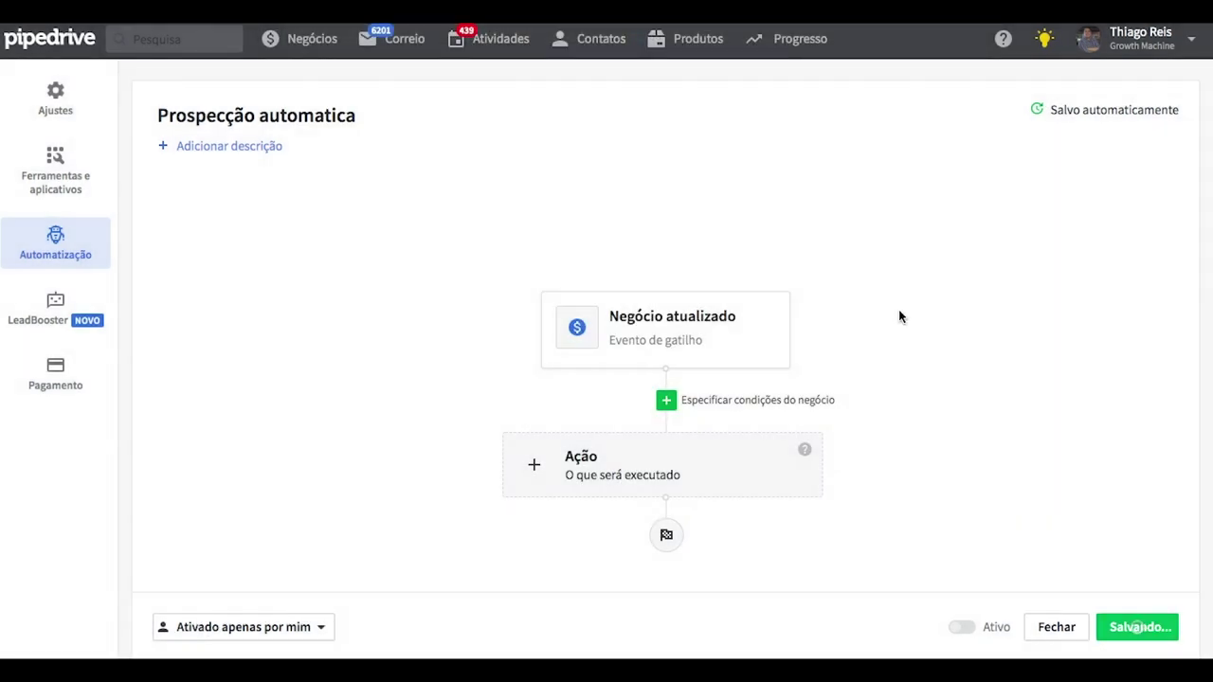
Add an e-mail action of type "Enviar e-mail com modelo" to the workflow and proceed to its settings.
{"action": "scroll", "coordinate": [898, 313], "scroll_direction": "down", "scroll_amount": 1}
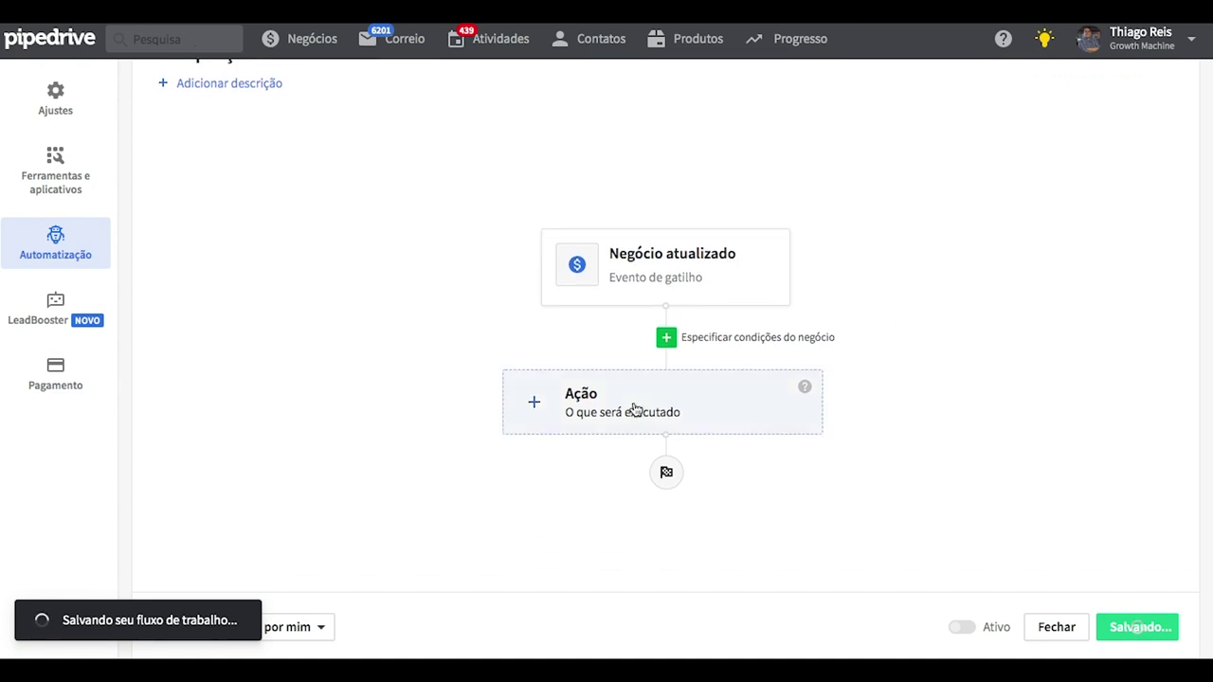
{"action": "left_click", "coordinate": [594, 413]}
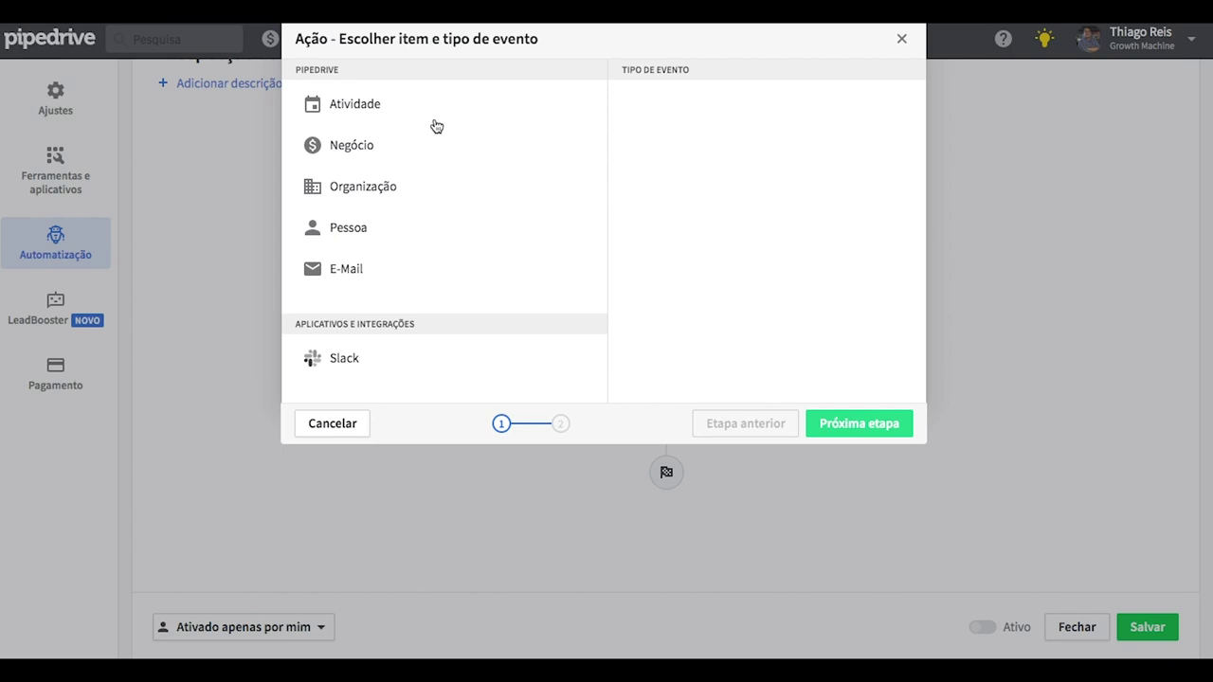
{"action": "left_click", "coordinate": [353, 272]}
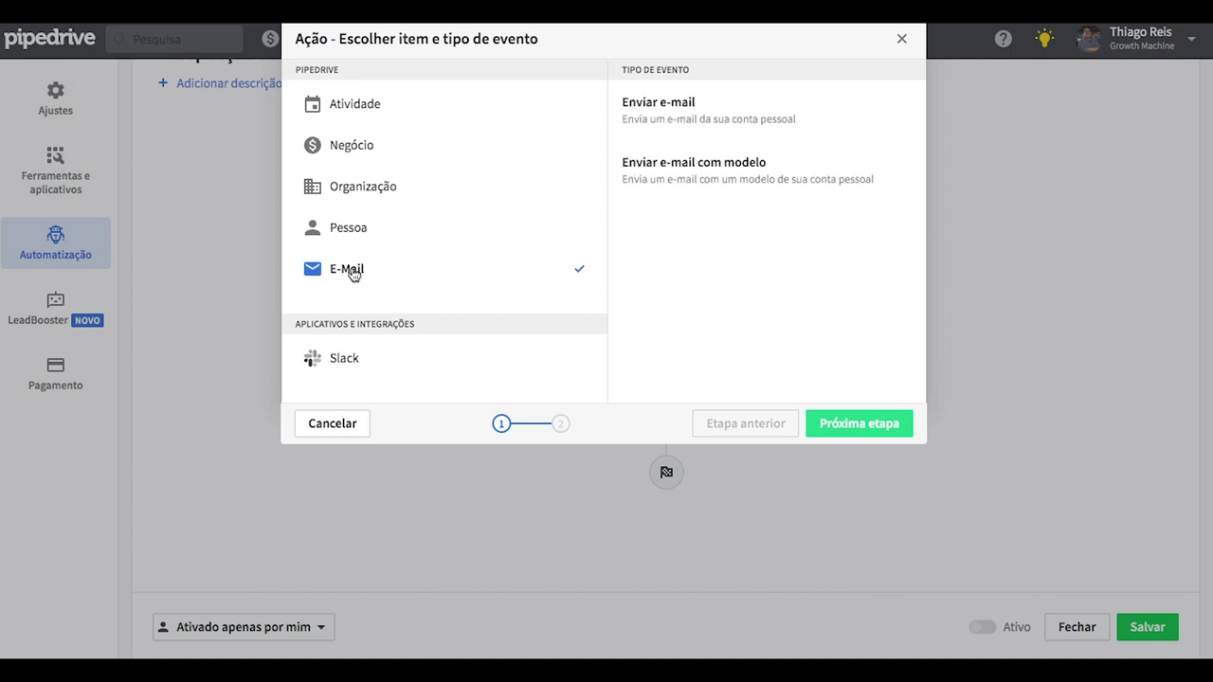
{"action": "left_click", "coordinate": [771, 172]}
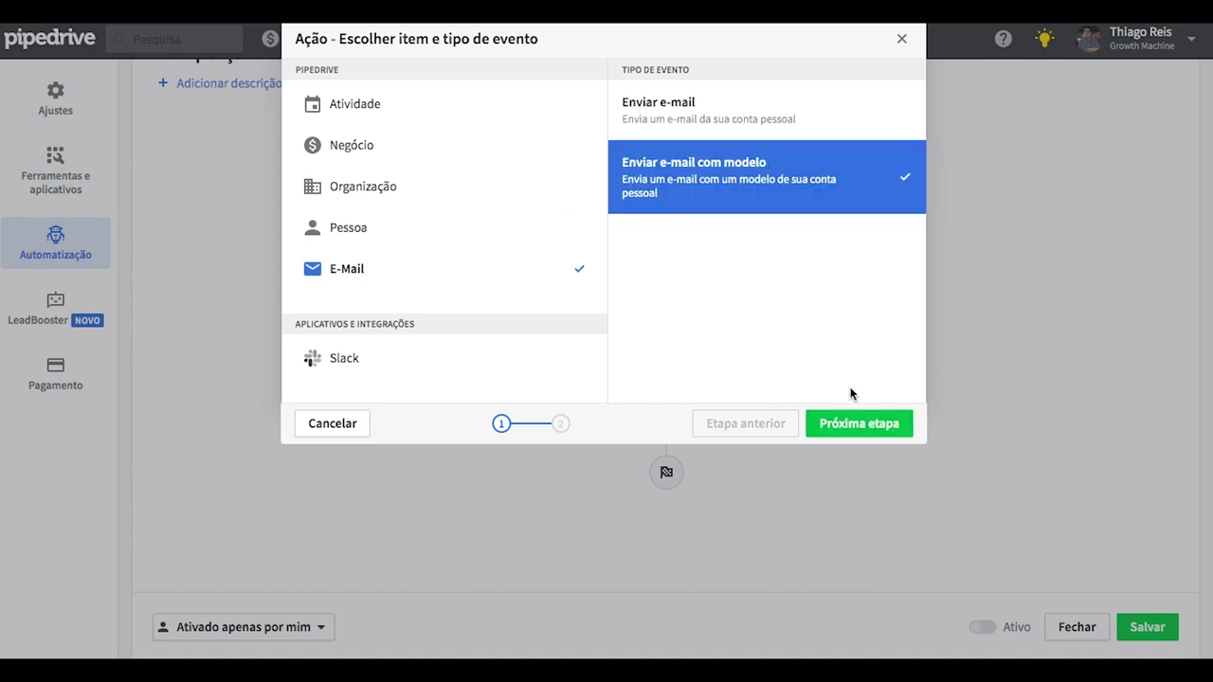
{"action": "left_click", "coordinate": [872, 427]}
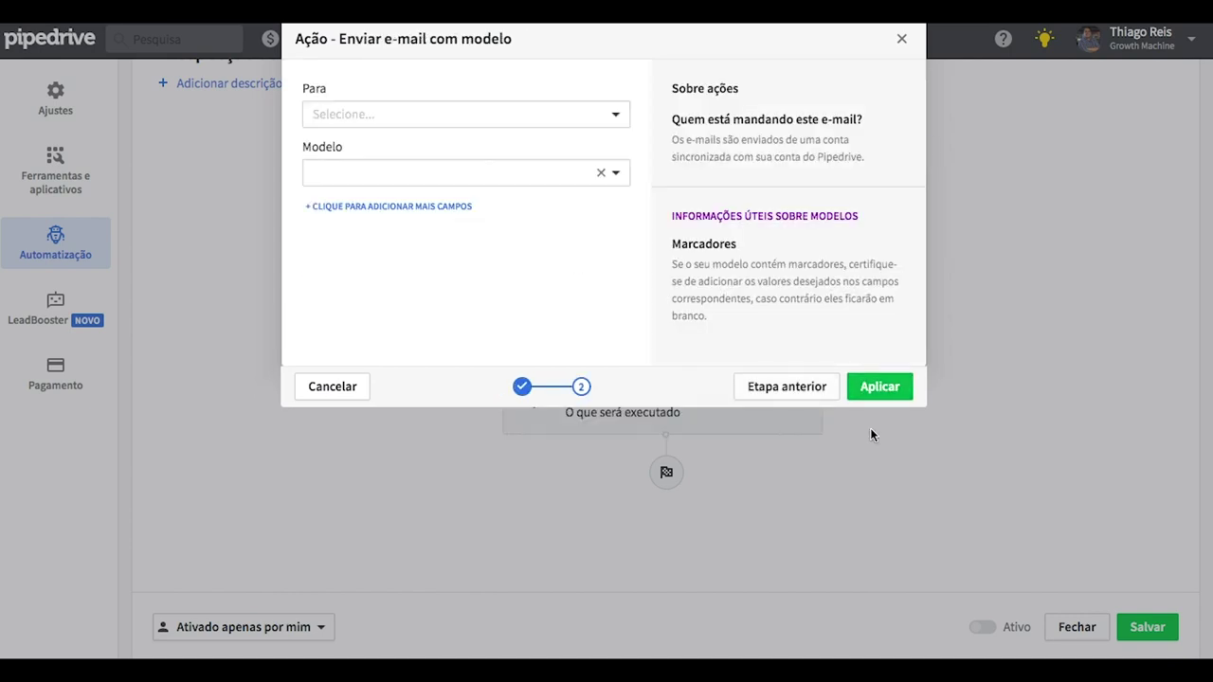
Set the action's recipient to "E-mail da pessoa de contato do negócio" and its template to "Passo 1 - Piloto Automático".
{"action": "left_click", "coordinate": [616, 115]}
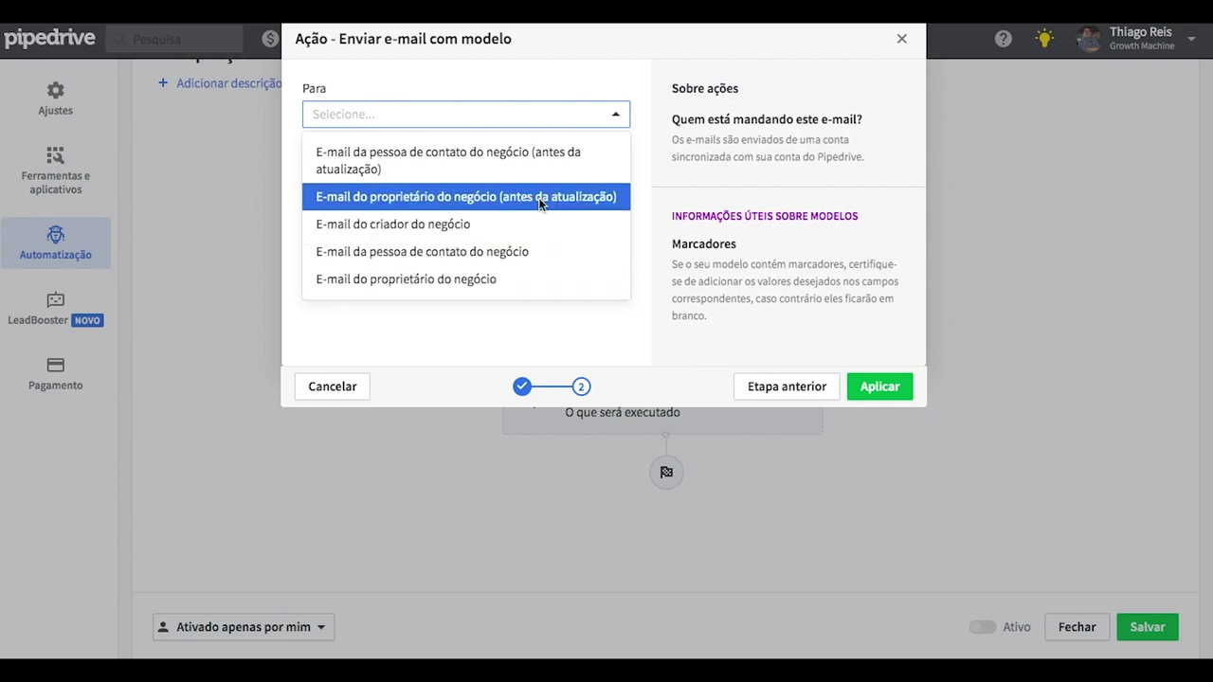
{"action": "left_click", "coordinate": [541, 250]}
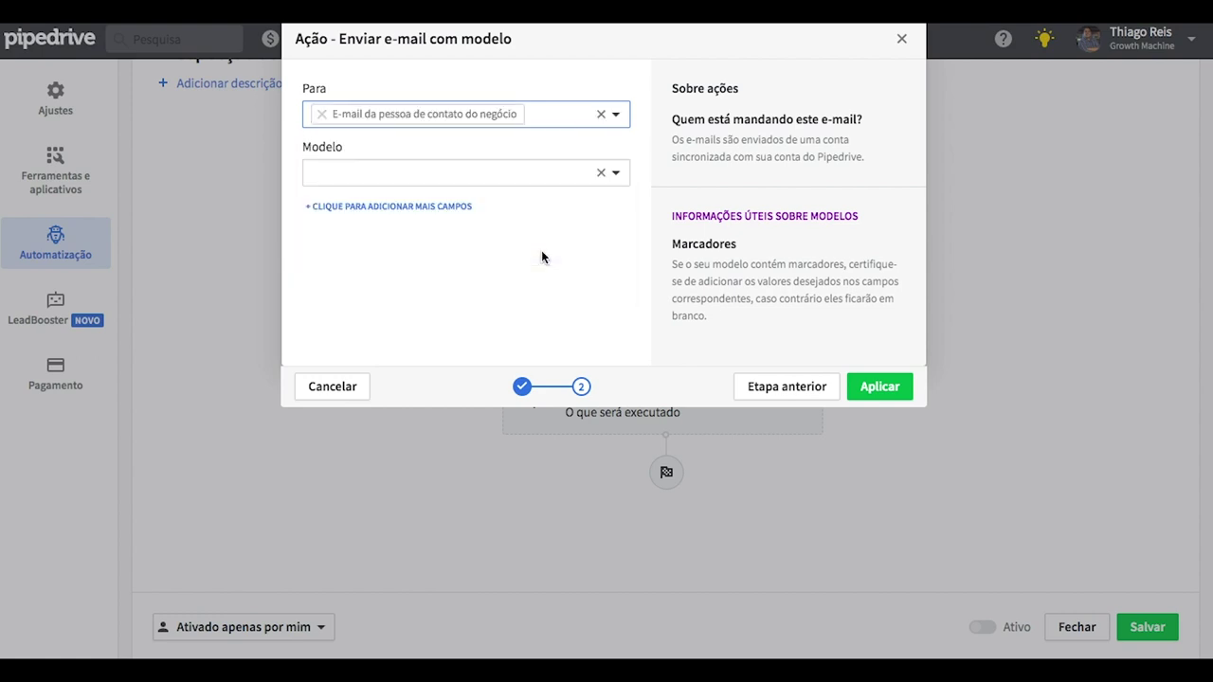
{"action": "left_click", "coordinate": [615, 174]}
{"action": "scroll", "coordinate": [576, 233], "scroll_direction": "down", "scroll_amount": 1}
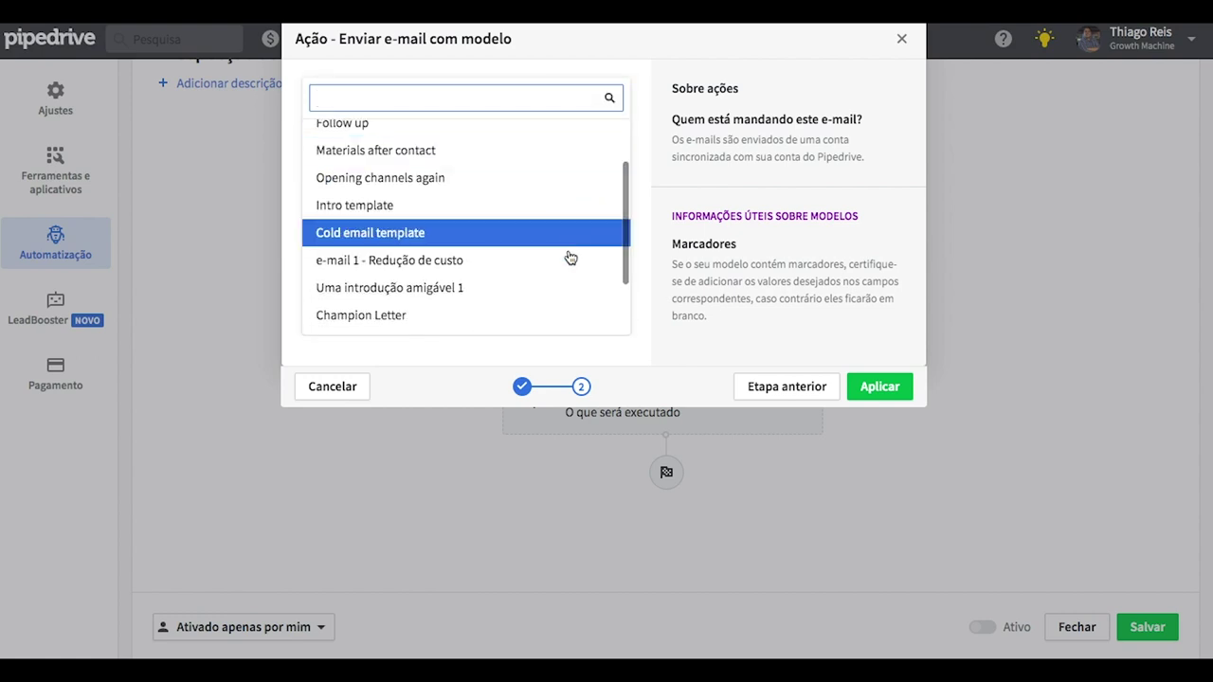
{"action": "scroll", "coordinate": [568, 252], "scroll_direction": "down", "scroll_amount": 1}
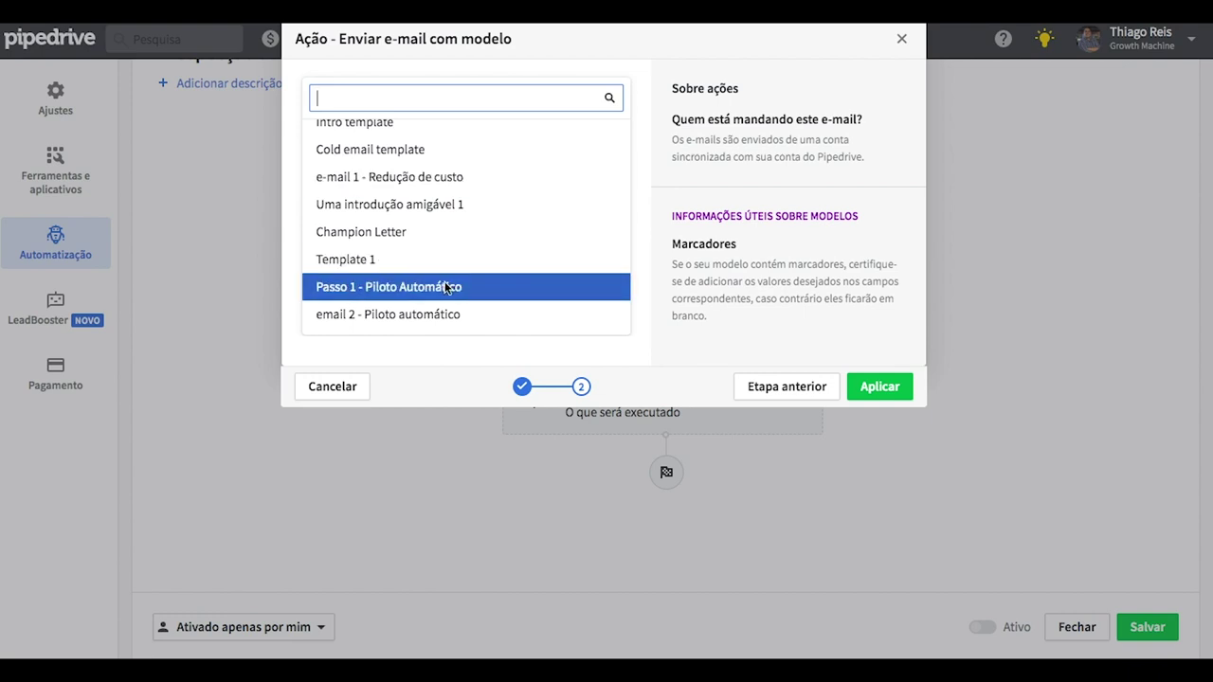
{"action": "left_click", "coordinate": [447, 287]}
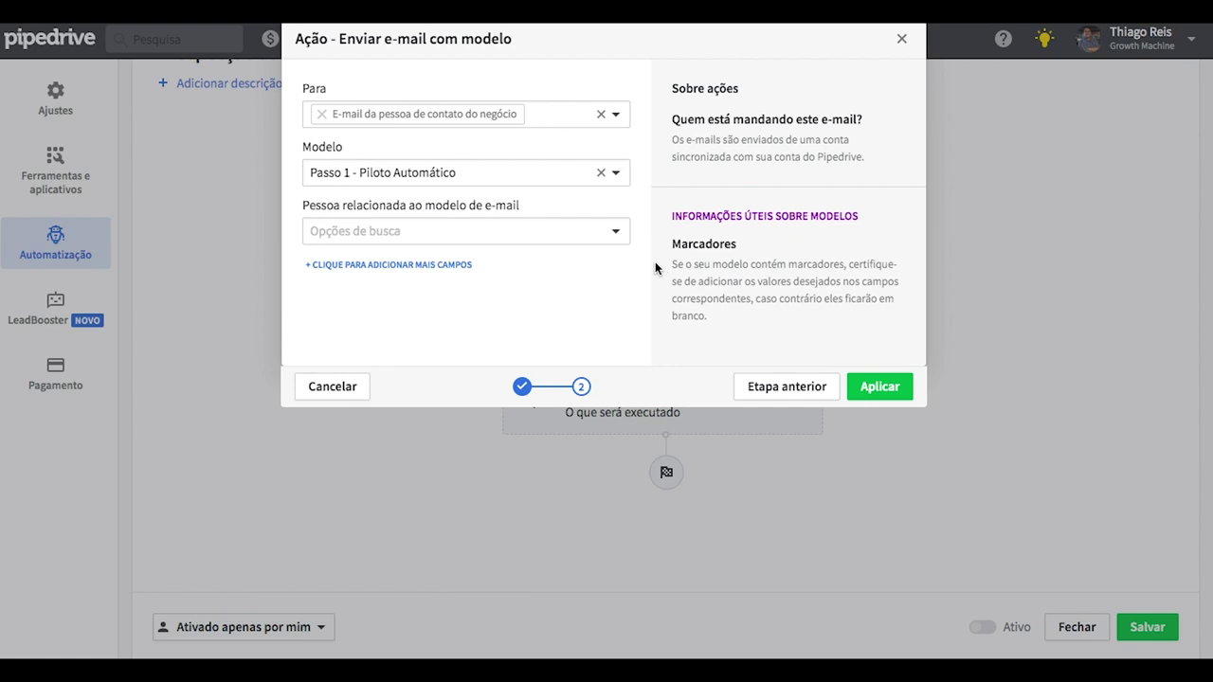
Set the person related to the e-mail template to "Pessoa de contato do negócio (antes da atualização)" and apply the e-mail action.
{"action": "left_click", "coordinate": [615, 232]}
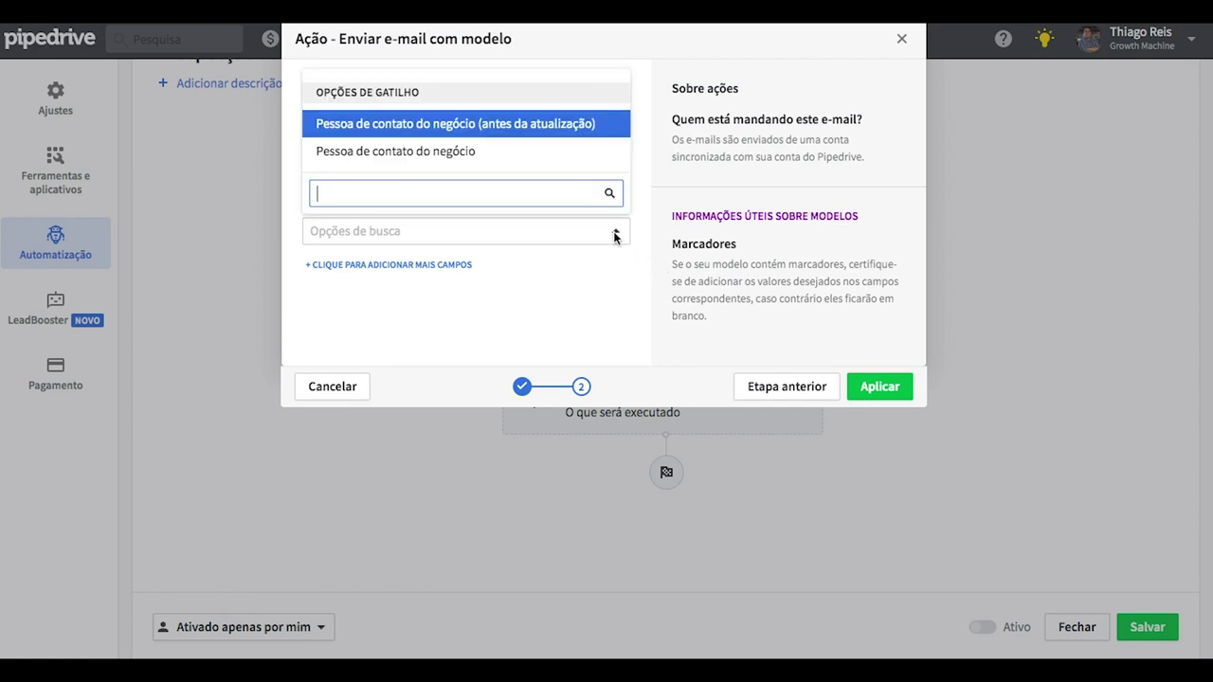
{"action": "left_click", "coordinate": [547, 139]}
{"action": "left_click", "coordinate": [881, 385]}
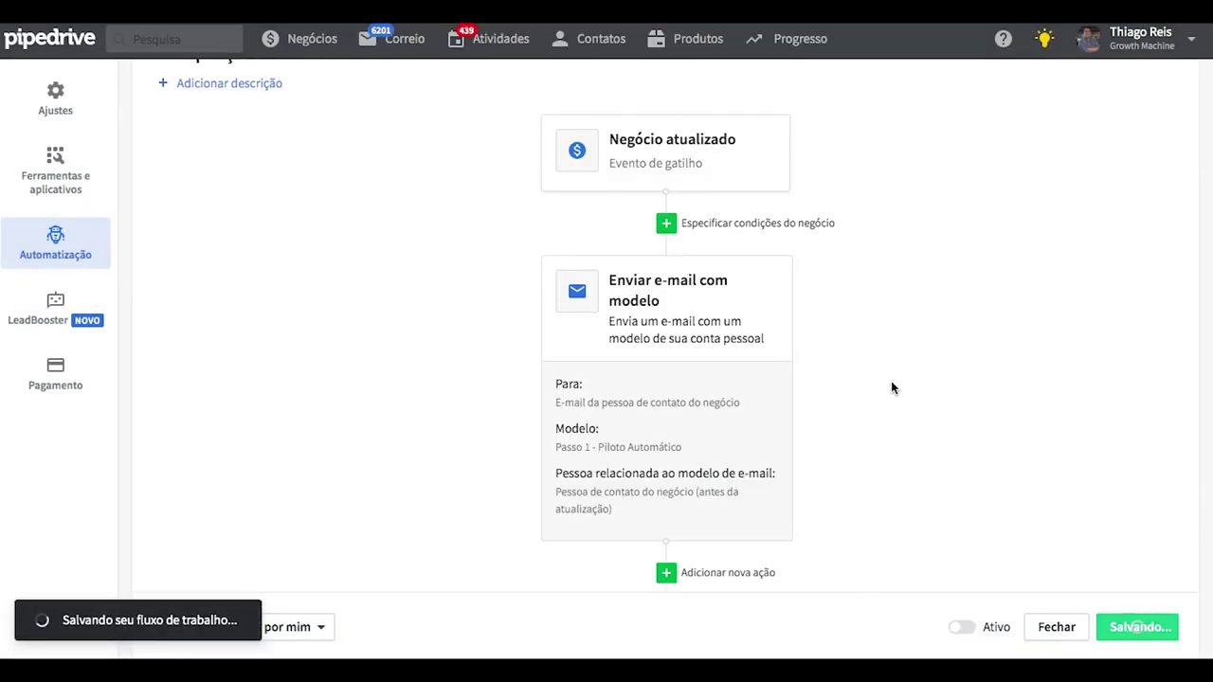
{"action": "mouse_move", "coordinate": [677, 383]}
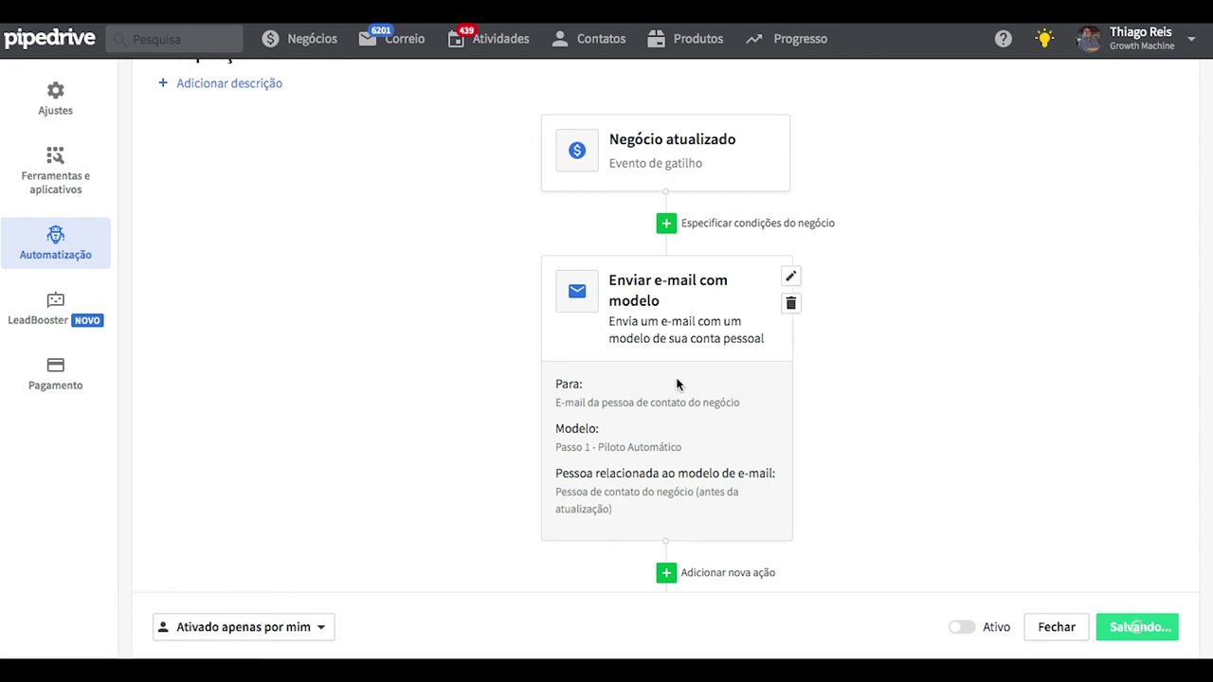
Add a deal condition between the trigger and the e-mail action, using the property "Funil do negócio".
{"action": "left_click", "coordinate": [665, 224]}
{"action": "left_click", "coordinate": [476, 121]}
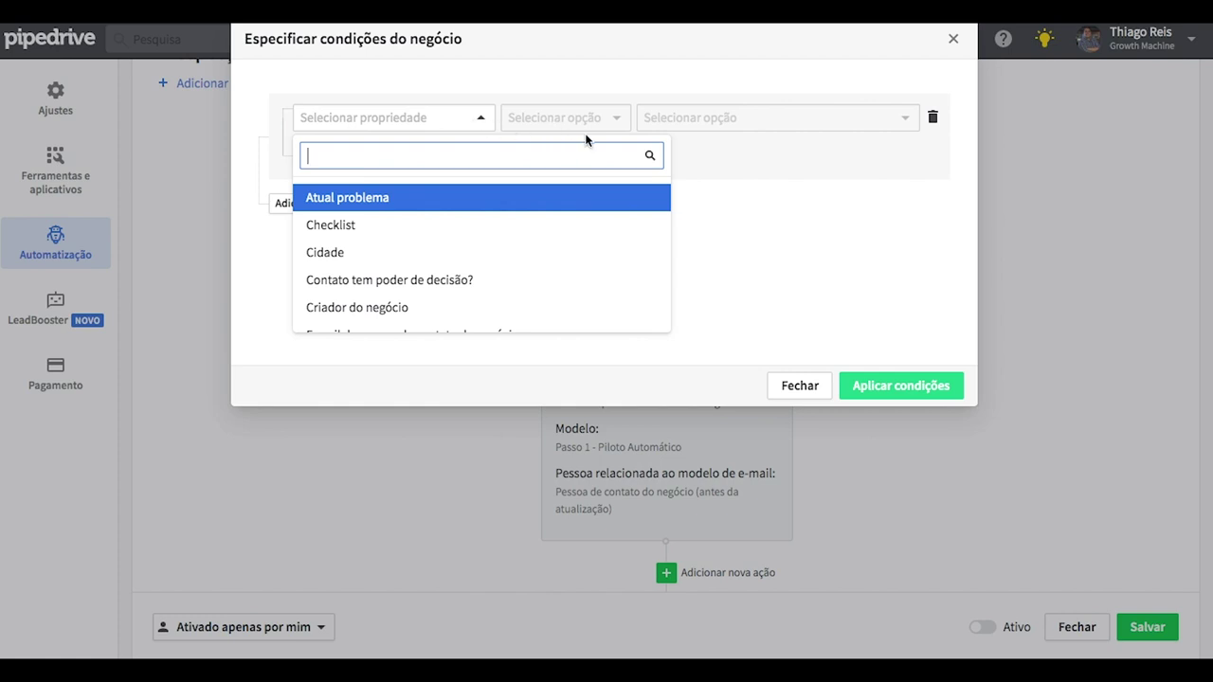
{"action": "left_click", "coordinate": [801, 290]}
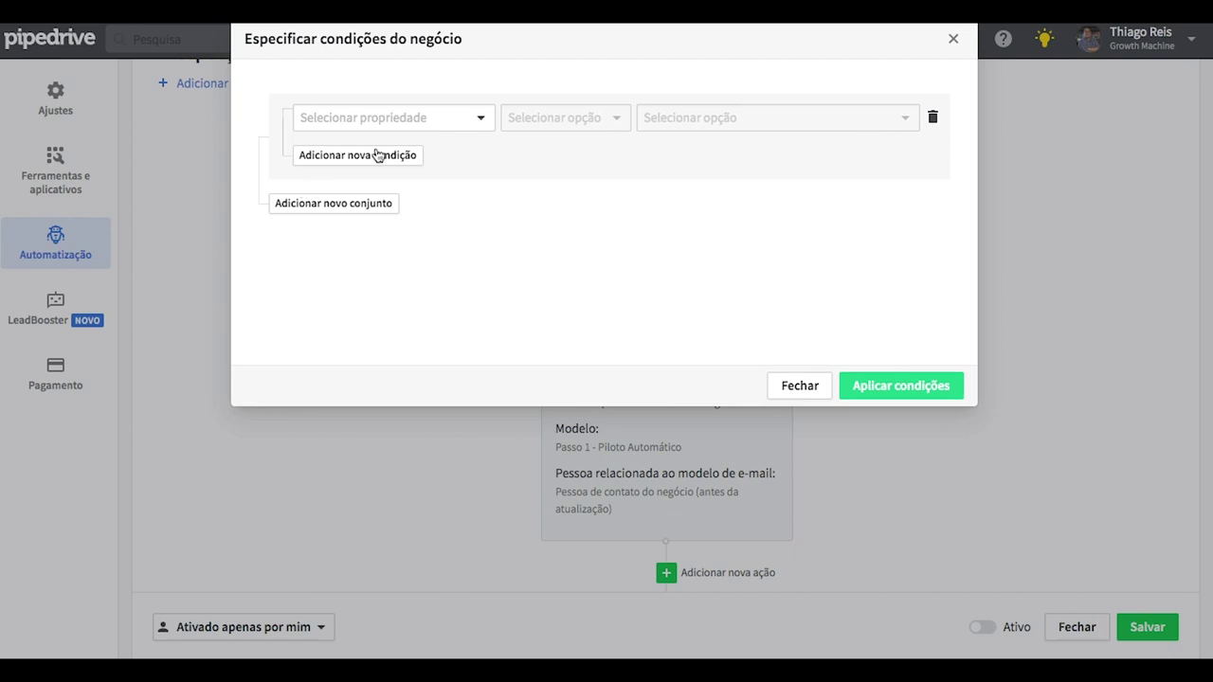
{"action": "left_click", "coordinate": [477, 119]}
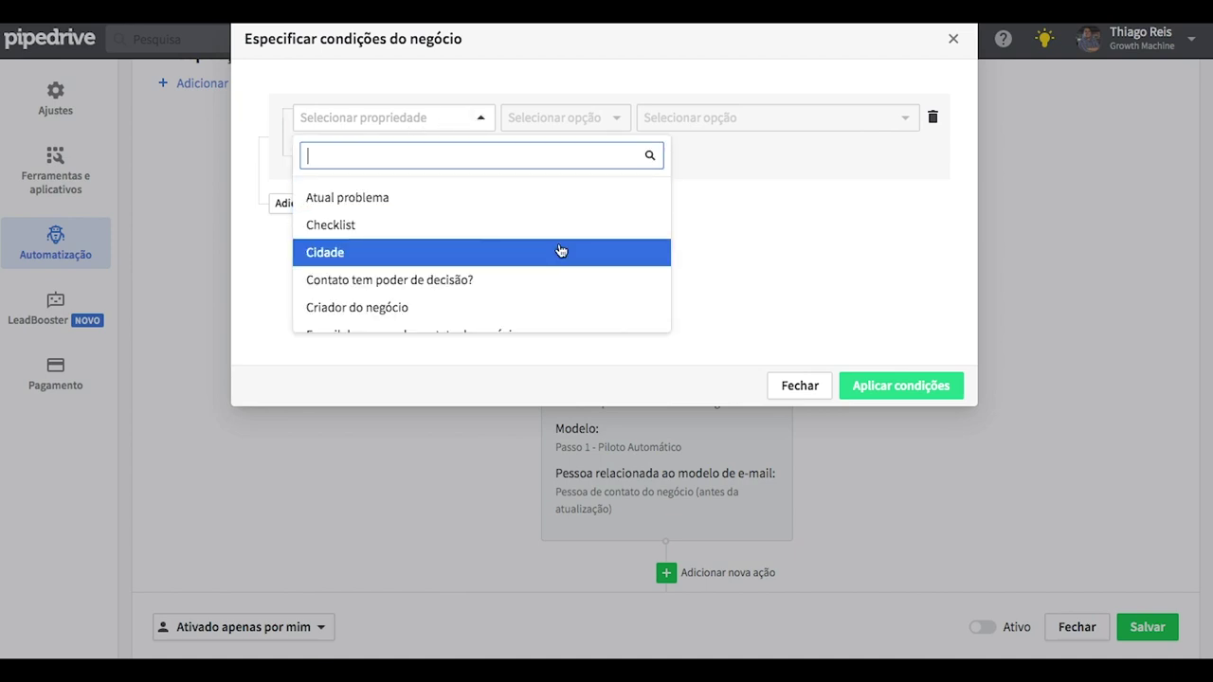
{"action": "scroll", "coordinate": [558, 249], "scroll_direction": "down", "scroll_amount": 1}
{"action": "left_click", "coordinate": [484, 274]}
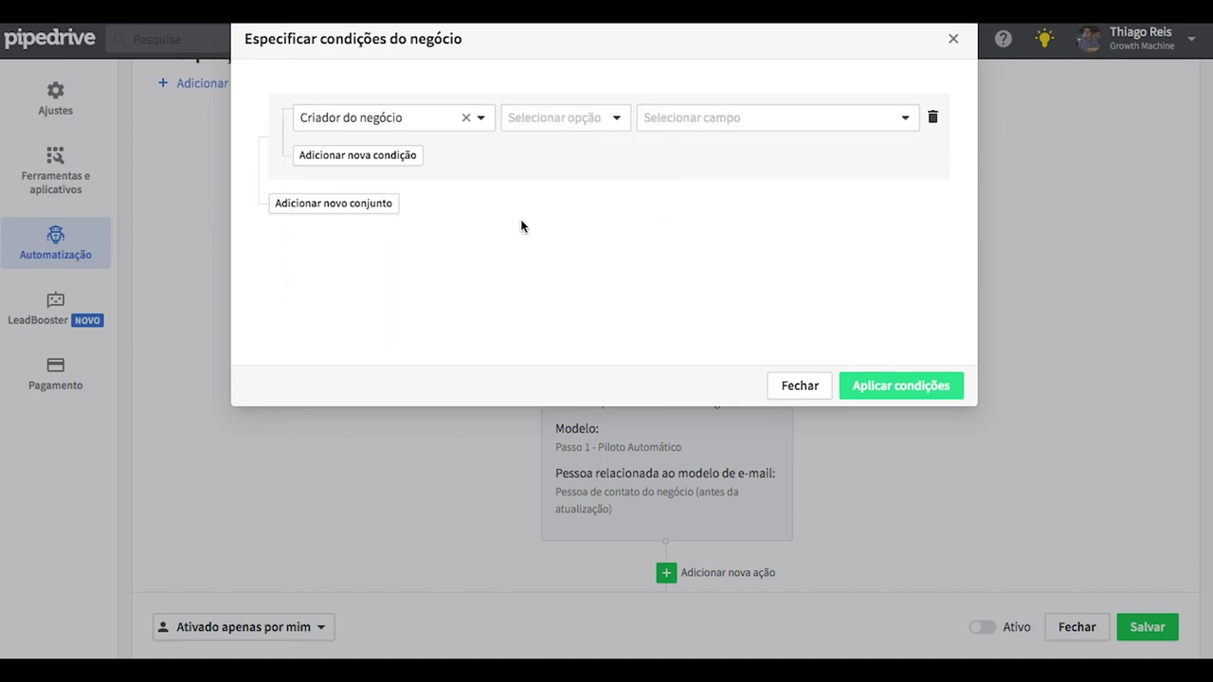
{"action": "left_click", "coordinate": [452, 117]}
{"action": "scroll", "coordinate": [482, 274], "scroll_direction": "down", "scroll_amount": 4}
{"action": "scroll", "coordinate": [482, 274], "scroll_direction": "down", "scroll_amount": 3}
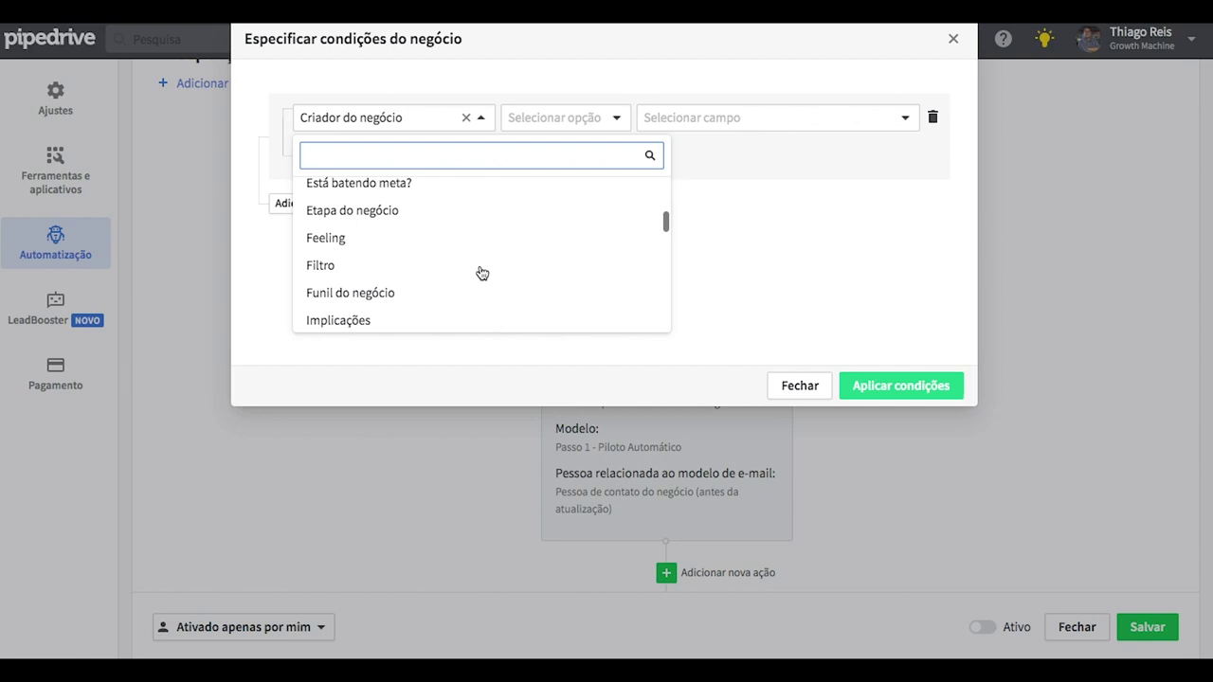
{"action": "left_click", "coordinate": [413, 300]}
Set the condition's operator to "é" and its value to "Piloto Automatico Outbound", and apply the conditions.
{"action": "left_click", "coordinate": [614, 119]}
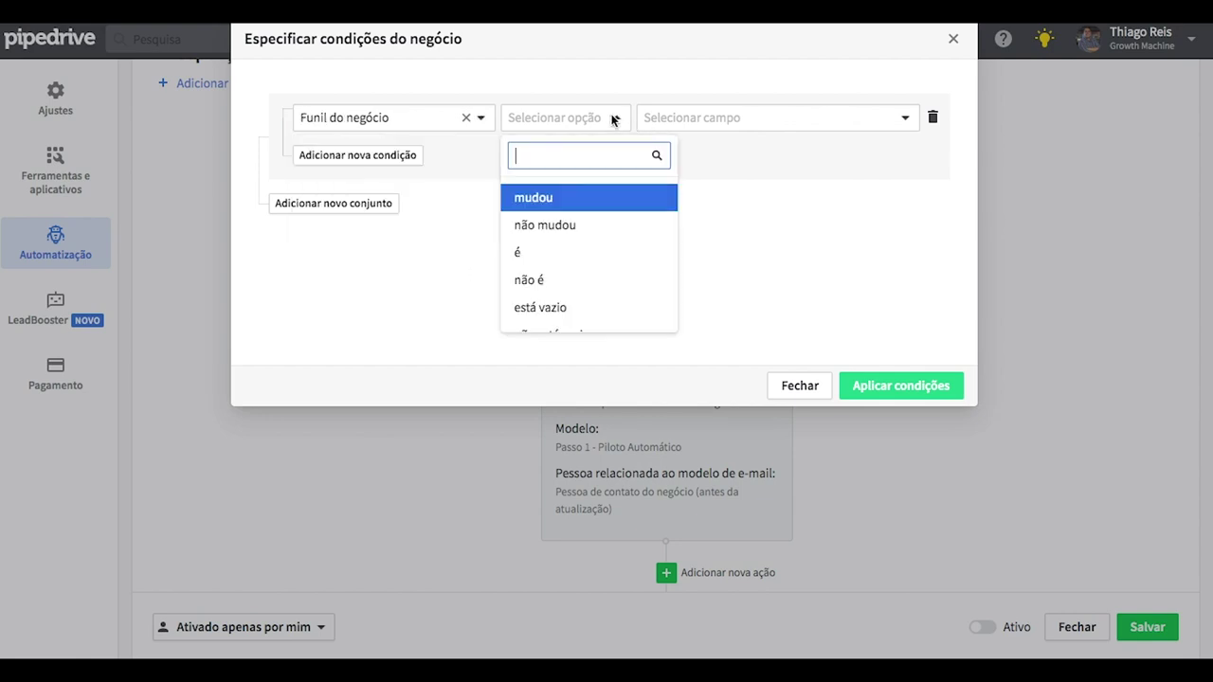
{"action": "left_click", "coordinate": [635, 256]}
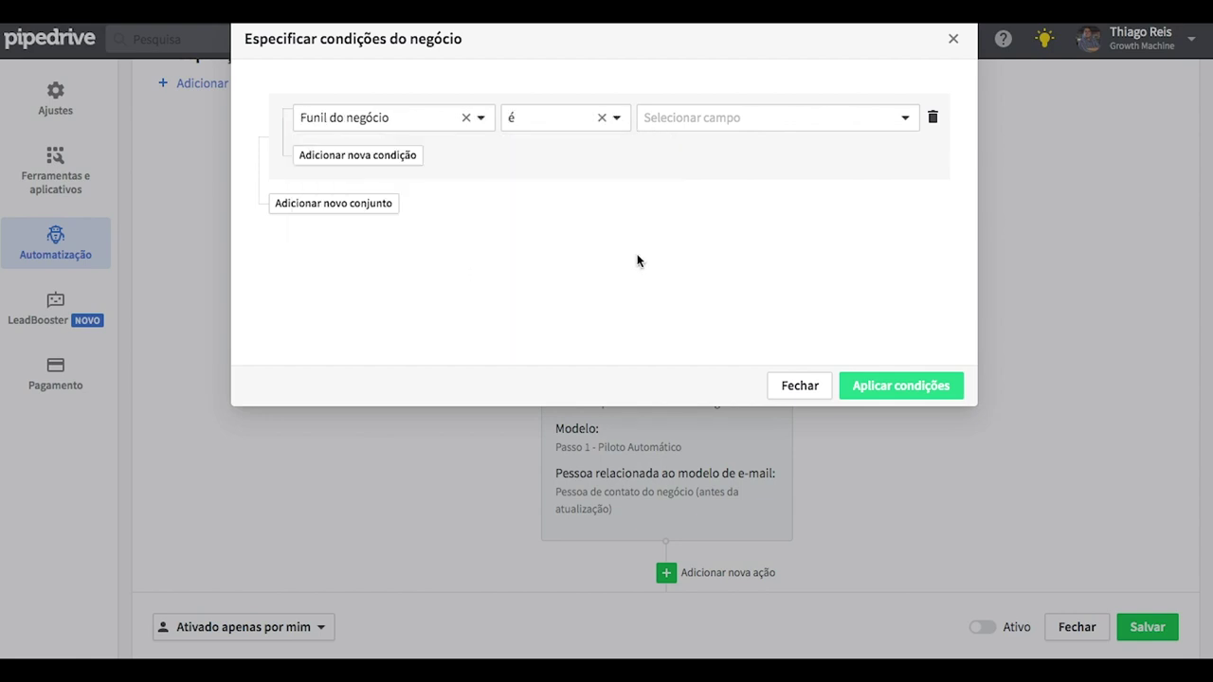
{"action": "left_click", "coordinate": [905, 119]}
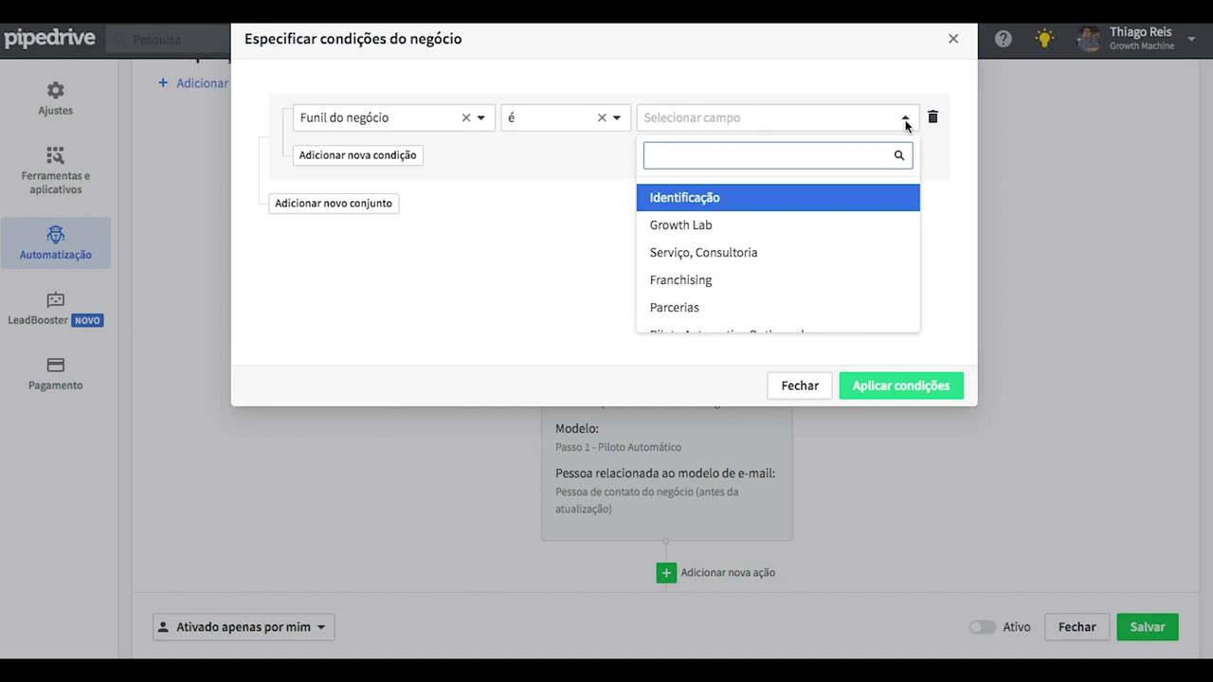
{"action": "scroll", "coordinate": [820, 250], "scroll_direction": "down", "scroll_amount": 1}
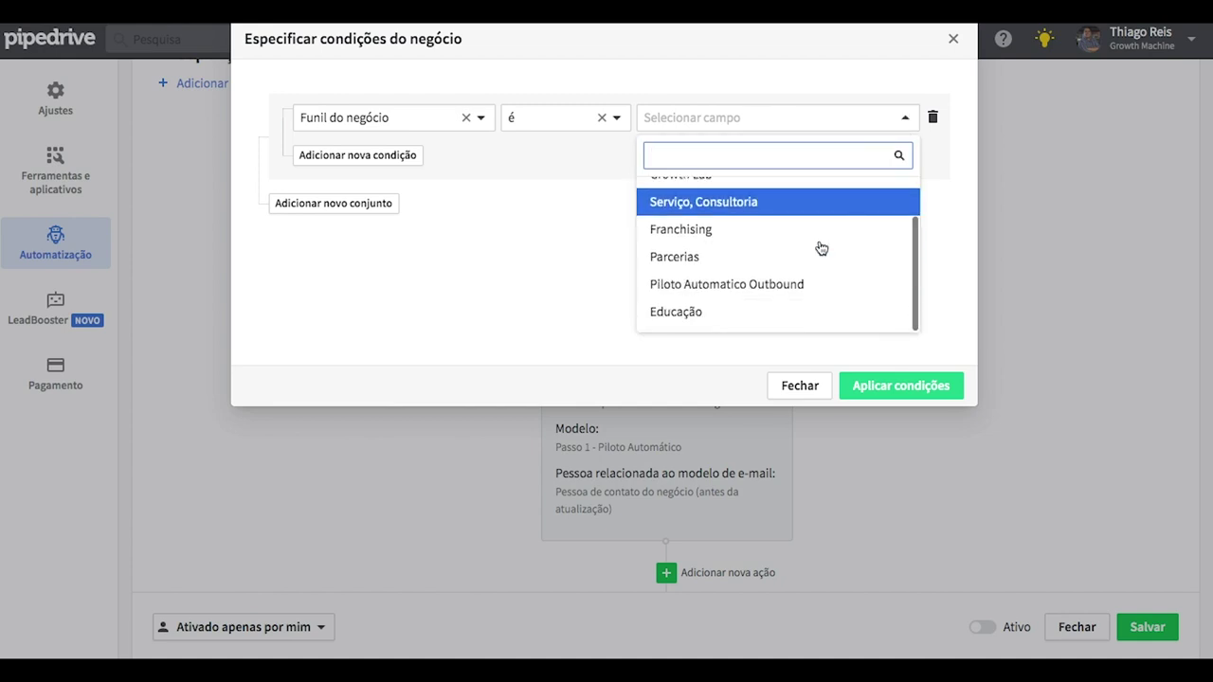
{"action": "left_click", "coordinate": [787, 283]}
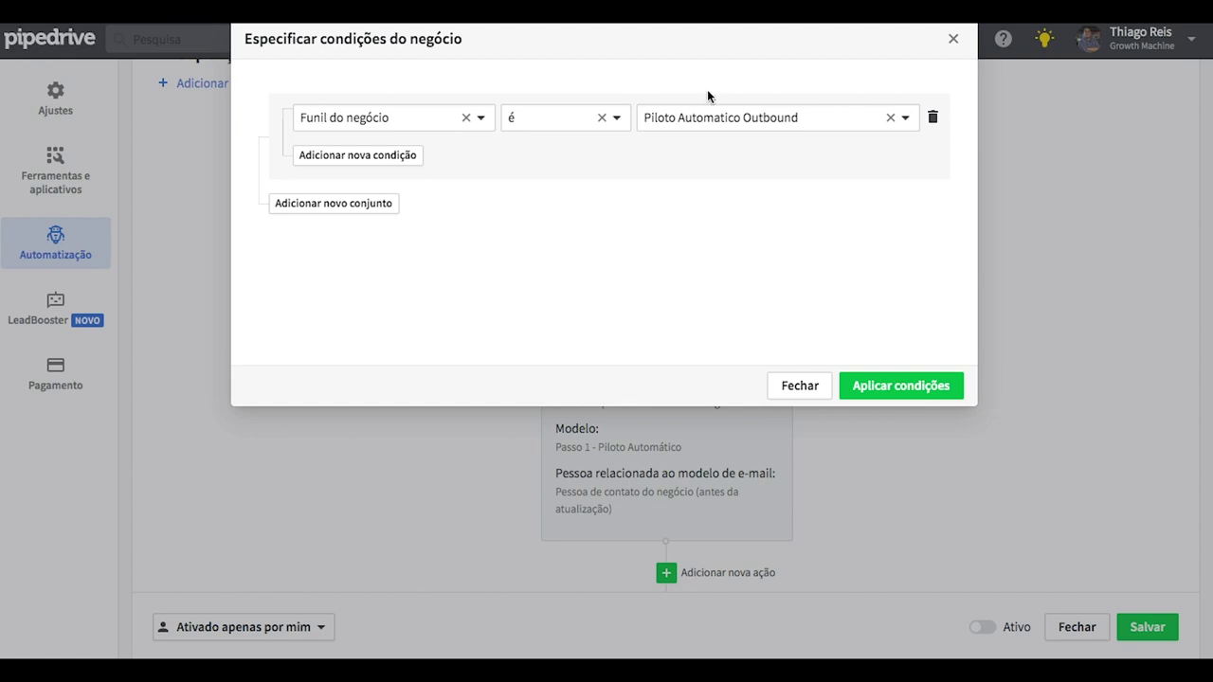
{"action": "left_click", "coordinate": [880, 394]}
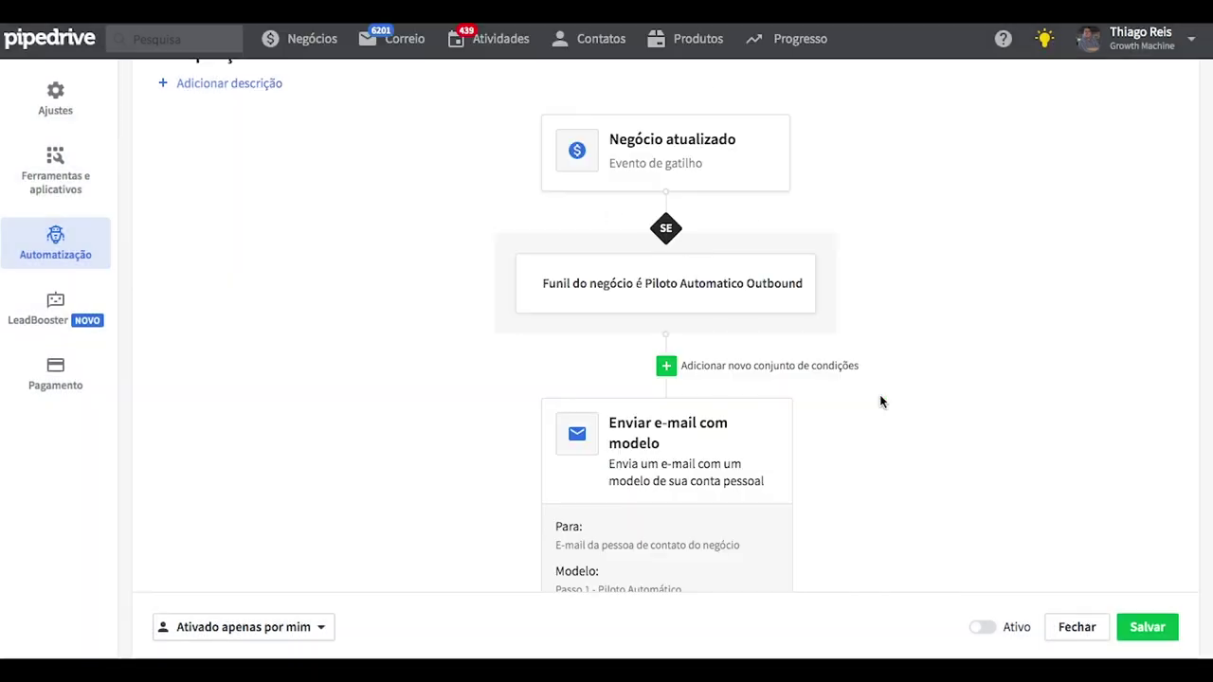
{"action": "scroll", "coordinate": [963, 454], "scroll_direction": "down", "scroll_amount": 3}
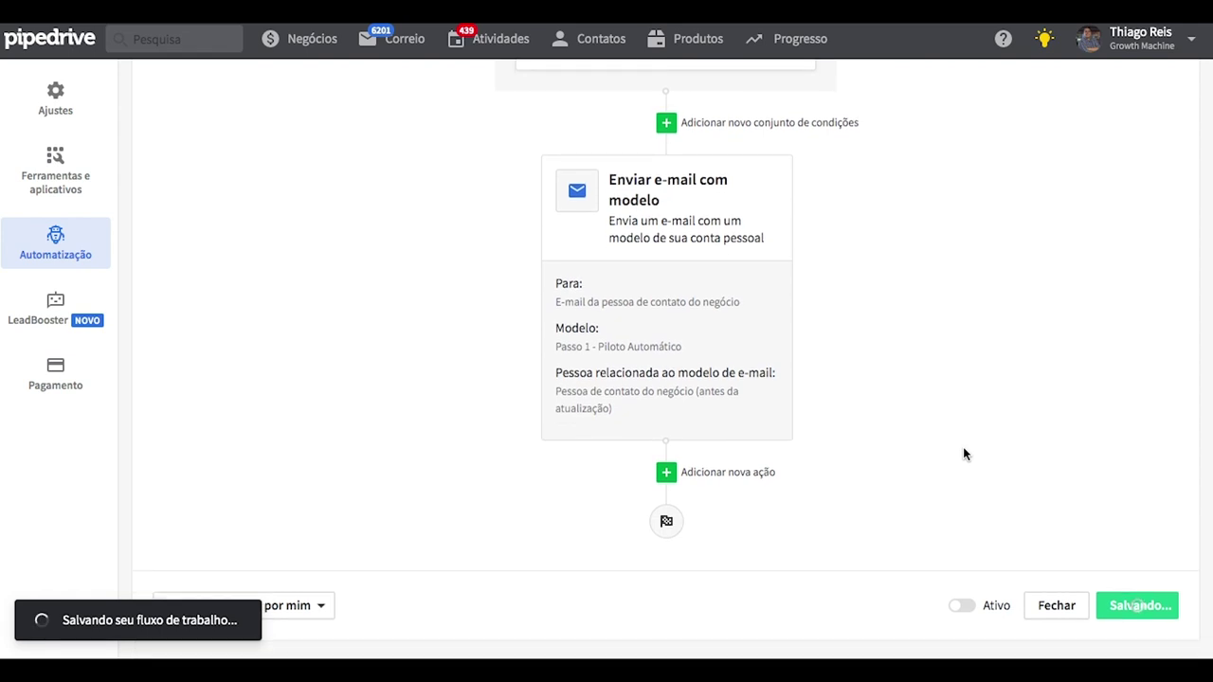
{"action": "left_click", "coordinate": [667, 479]}
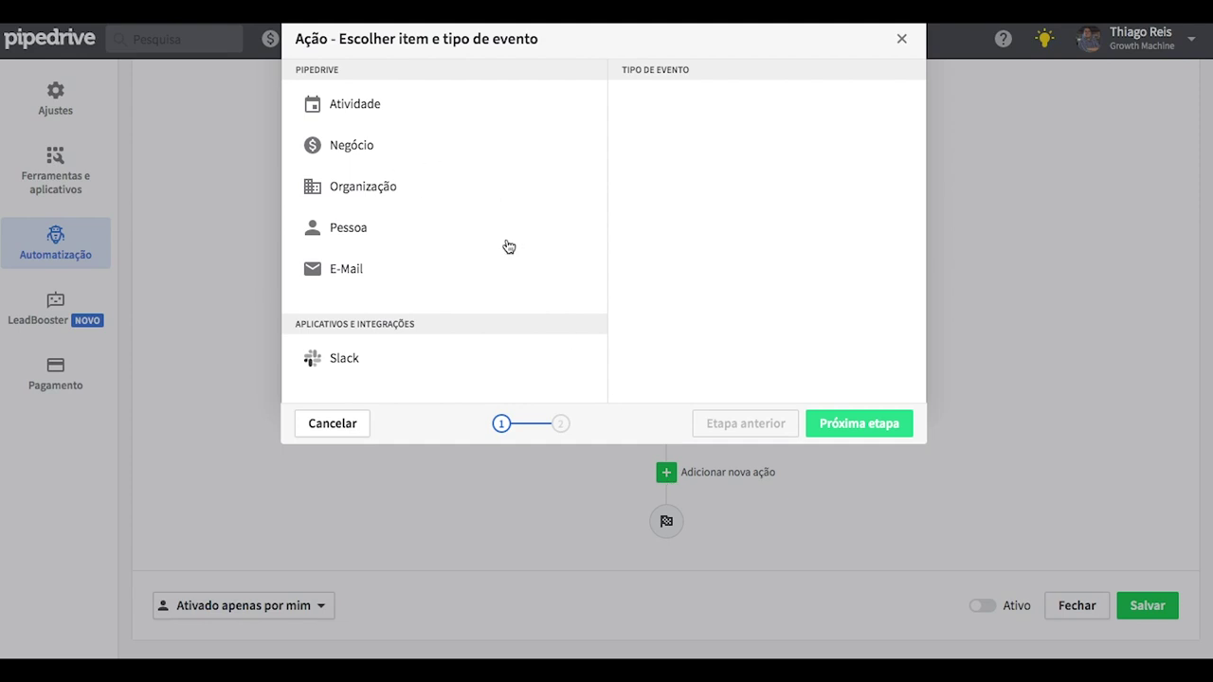
{"action": "left_click", "coordinate": [901, 39]}
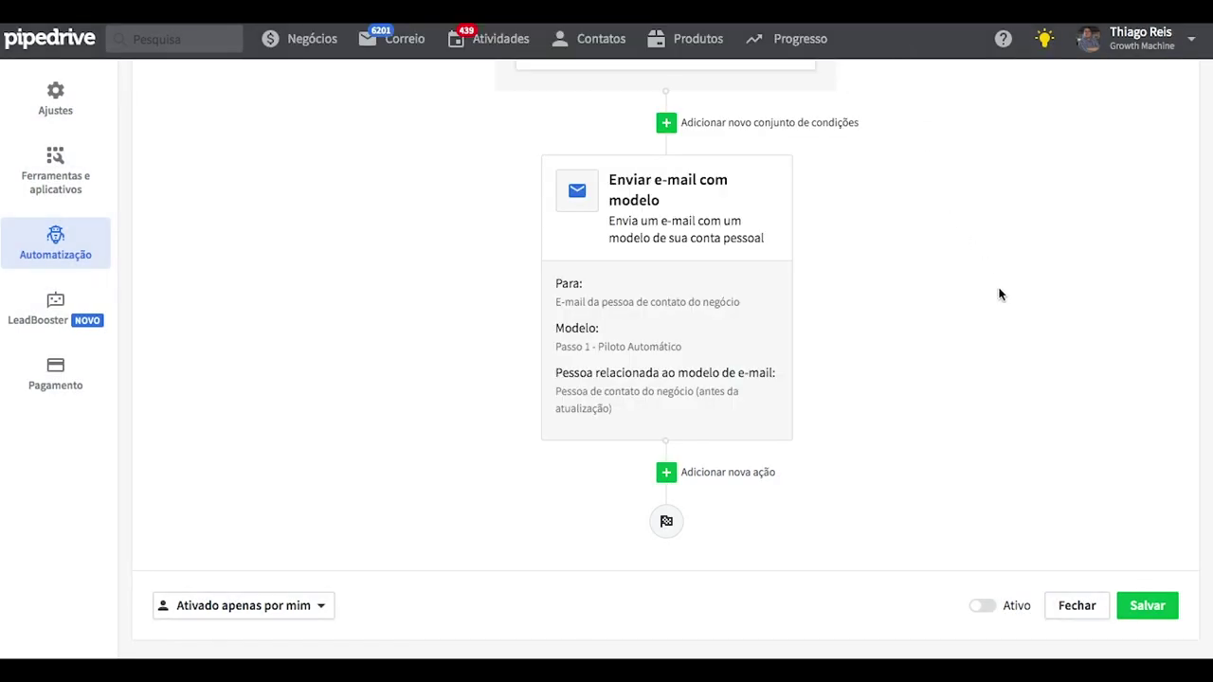
Save the "Prospecção automatica" workflow and activate it.
{"action": "scroll", "coordinate": [999, 294], "scroll_direction": "up", "scroll_amount": 4}
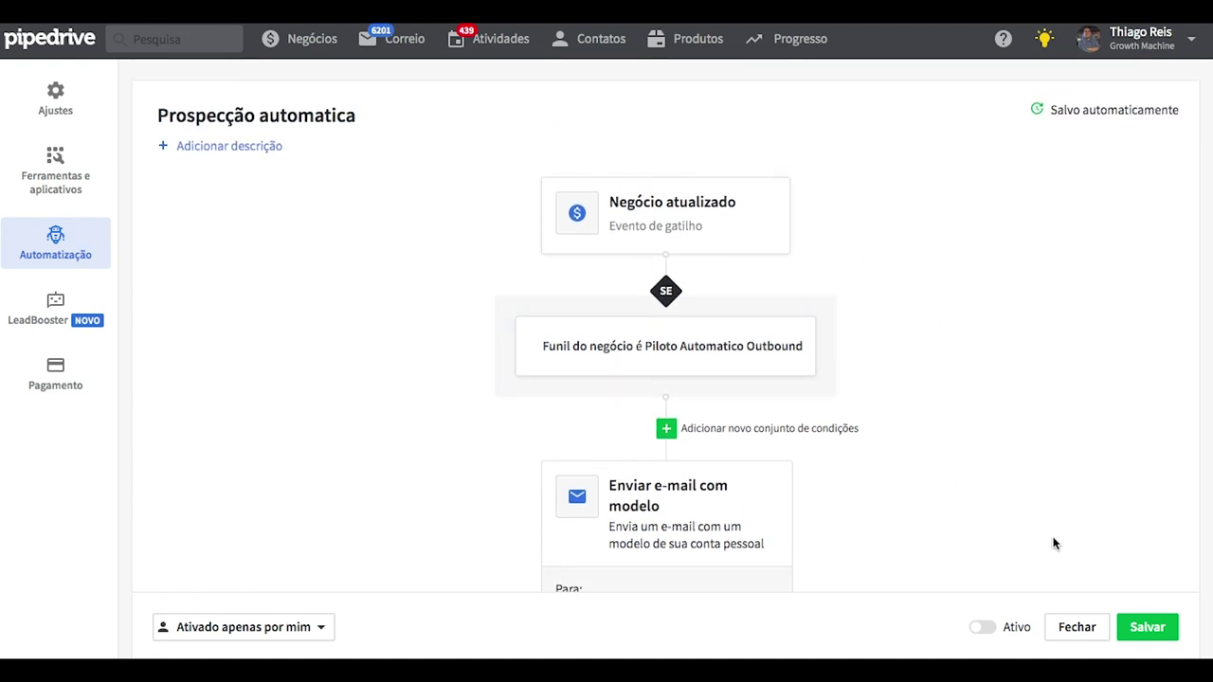
{"action": "left_click", "coordinate": [1142, 629]}
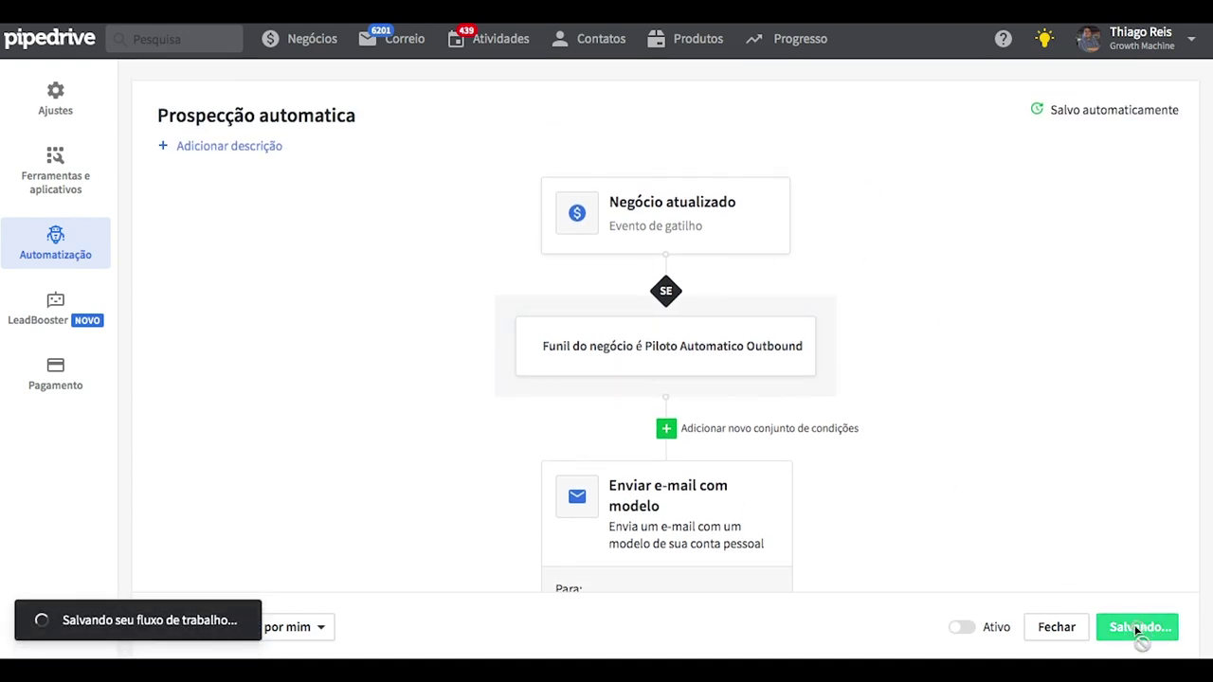
{"action": "left_click", "coordinate": [962, 627]}
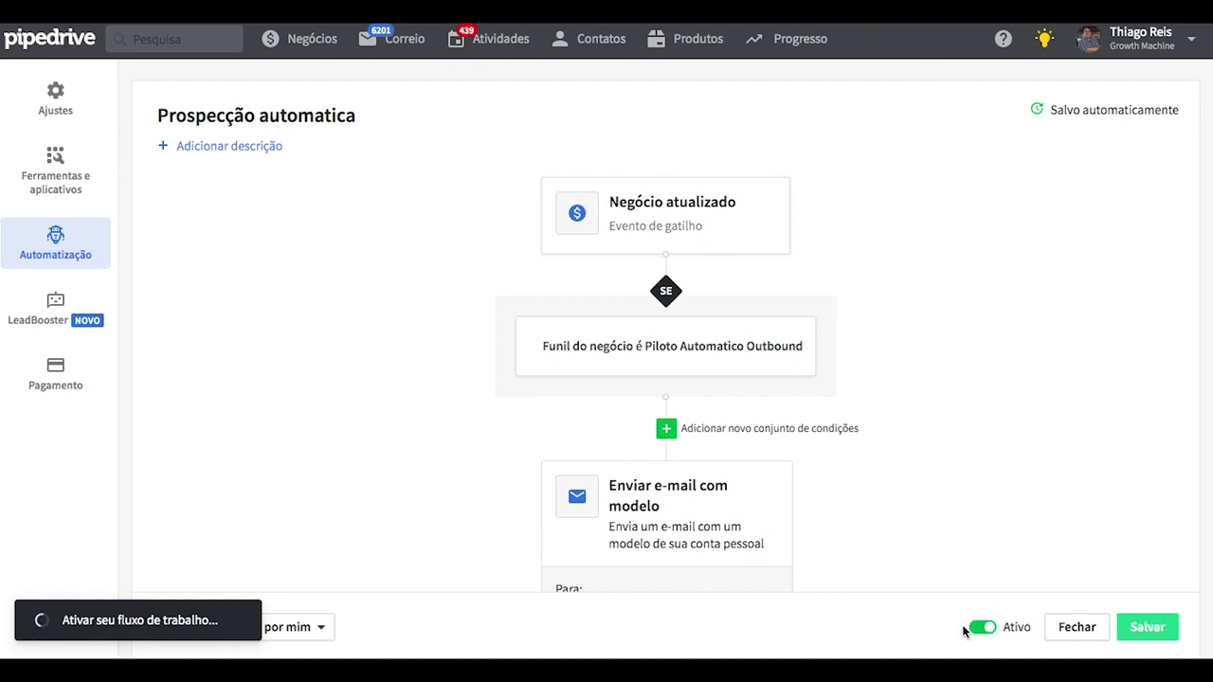
{"action": "left_click", "coordinate": [1148, 622]}
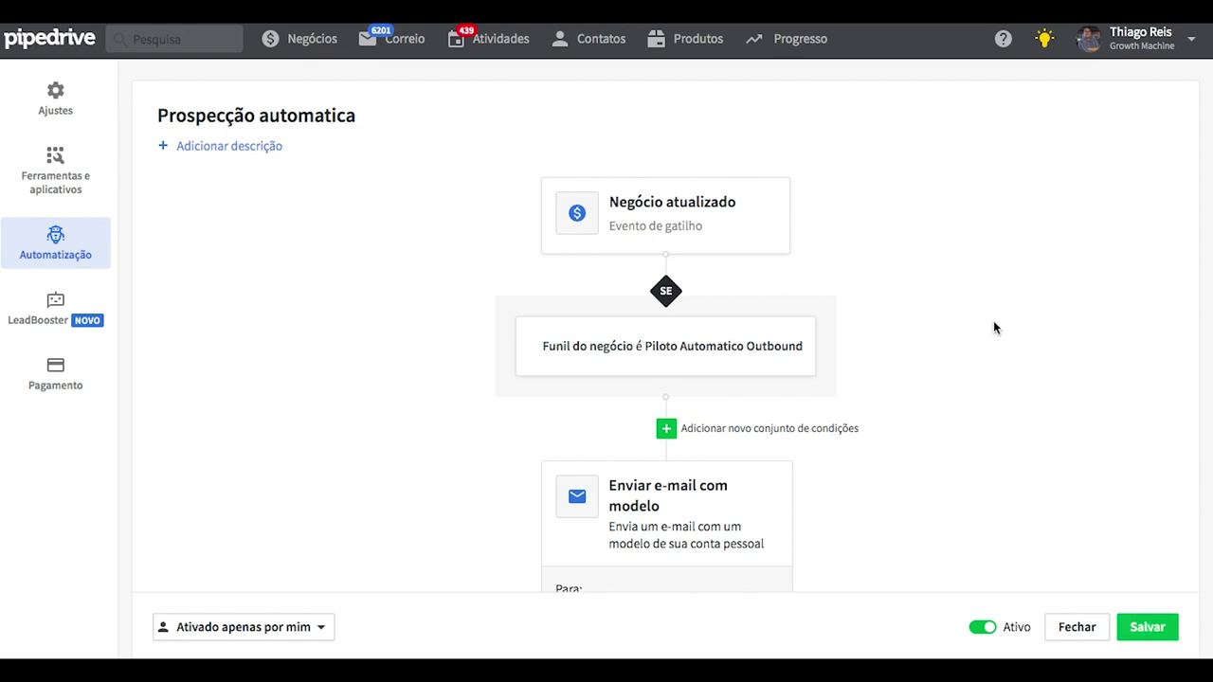
Check the deals pipeline, and start a new e-mail with the subject "Convite para o call".
{"action": "left_click", "coordinate": [311, 39]}
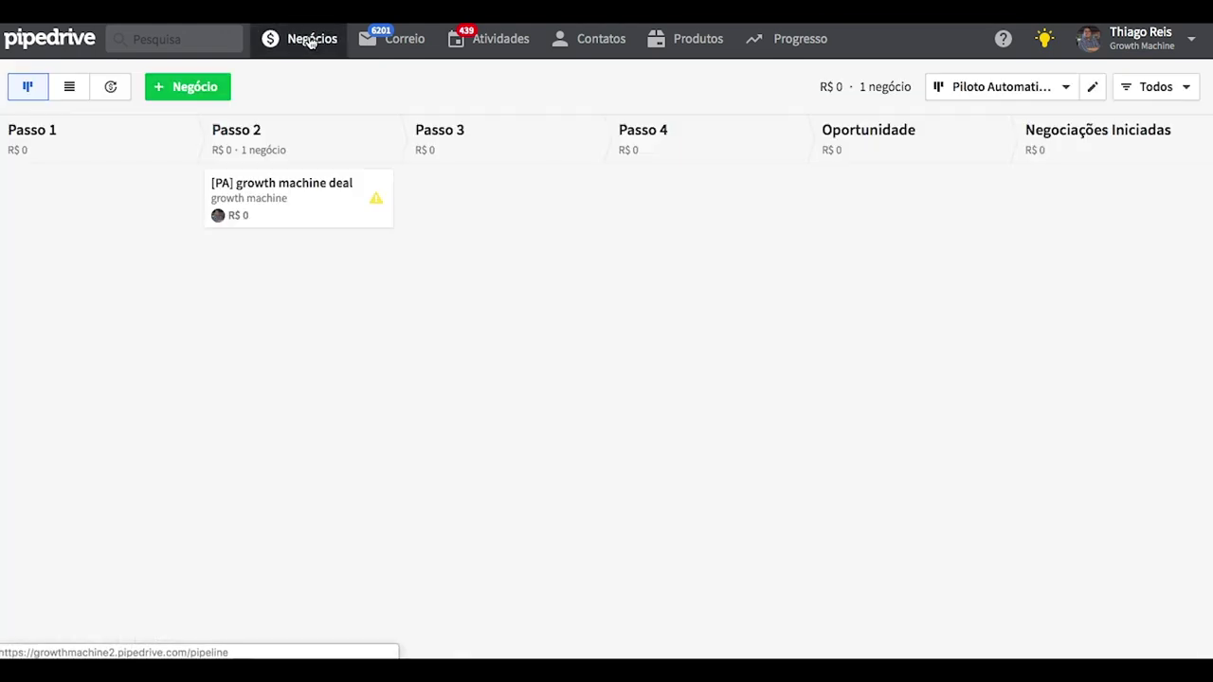
{"action": "left_click", "coordinate": [405, 45]}
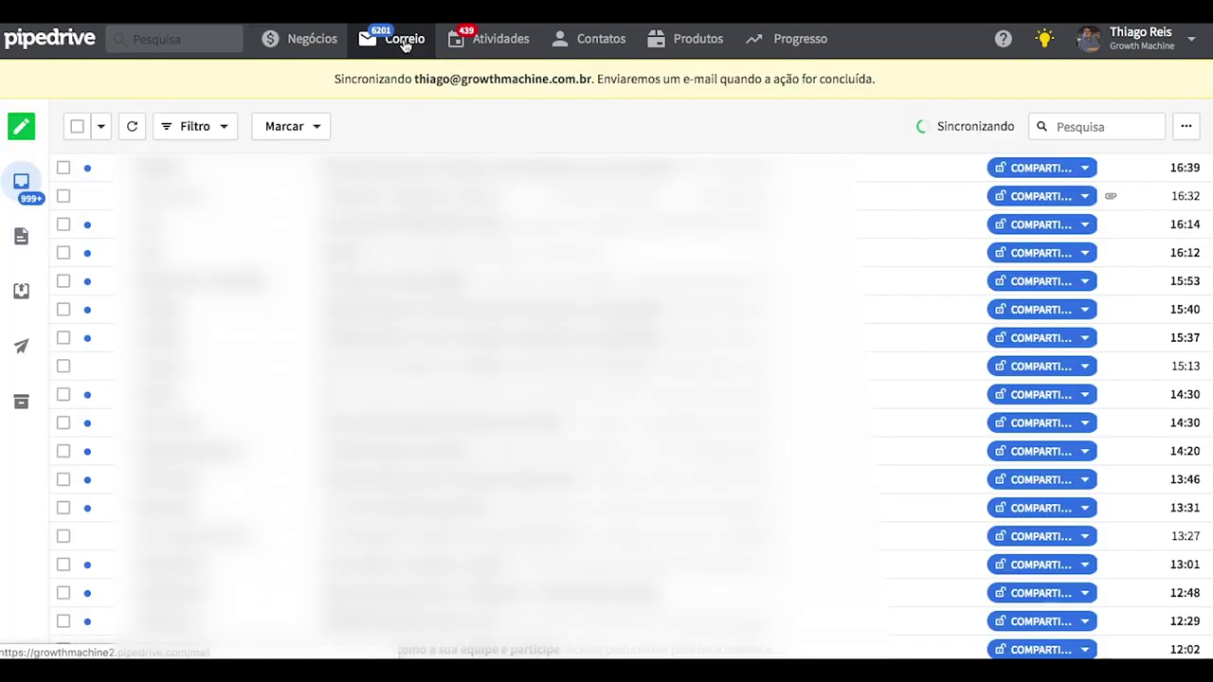
{"action": "left_click", "coordinate": [30, 128]}
{"action": "left_click", "coordinate": [190, 207]}
{"action": "type", "text": "convite para o "}
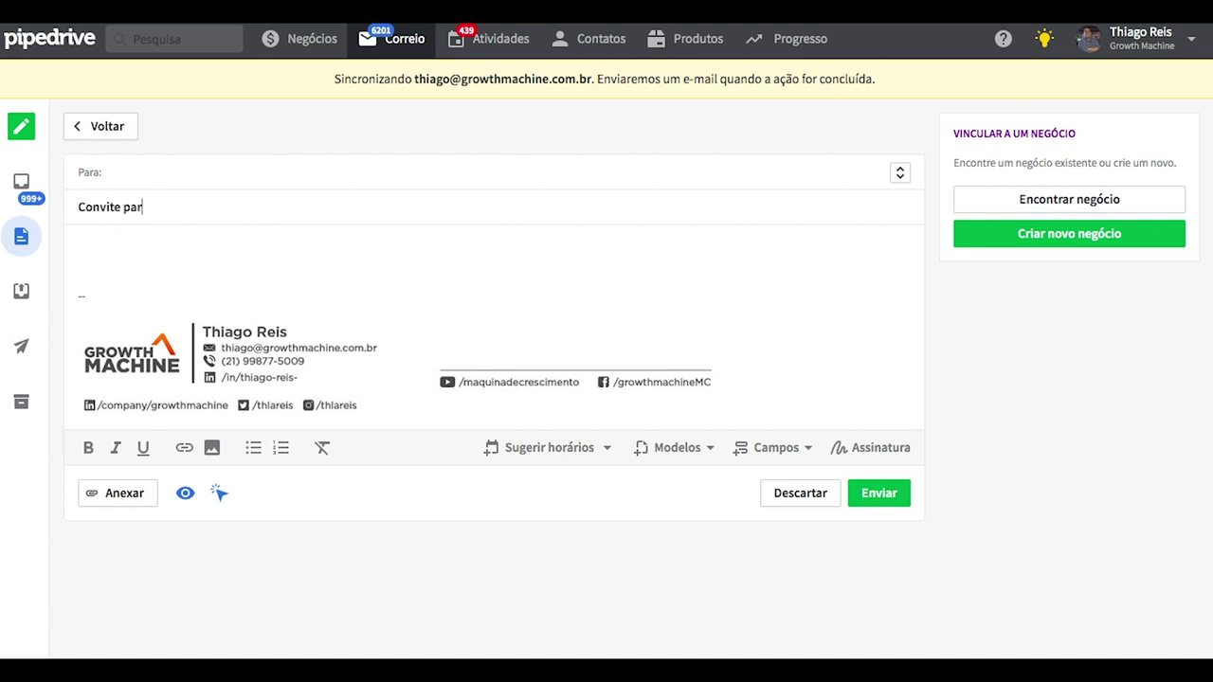
{"action": "type", "text": "call"}
Write "Muito legal o seu negócio" as the first line of the e-mail body.
{"action": "left_click", "coordinate": [156, 245]}
{"action": "type", "text": "Muito"}
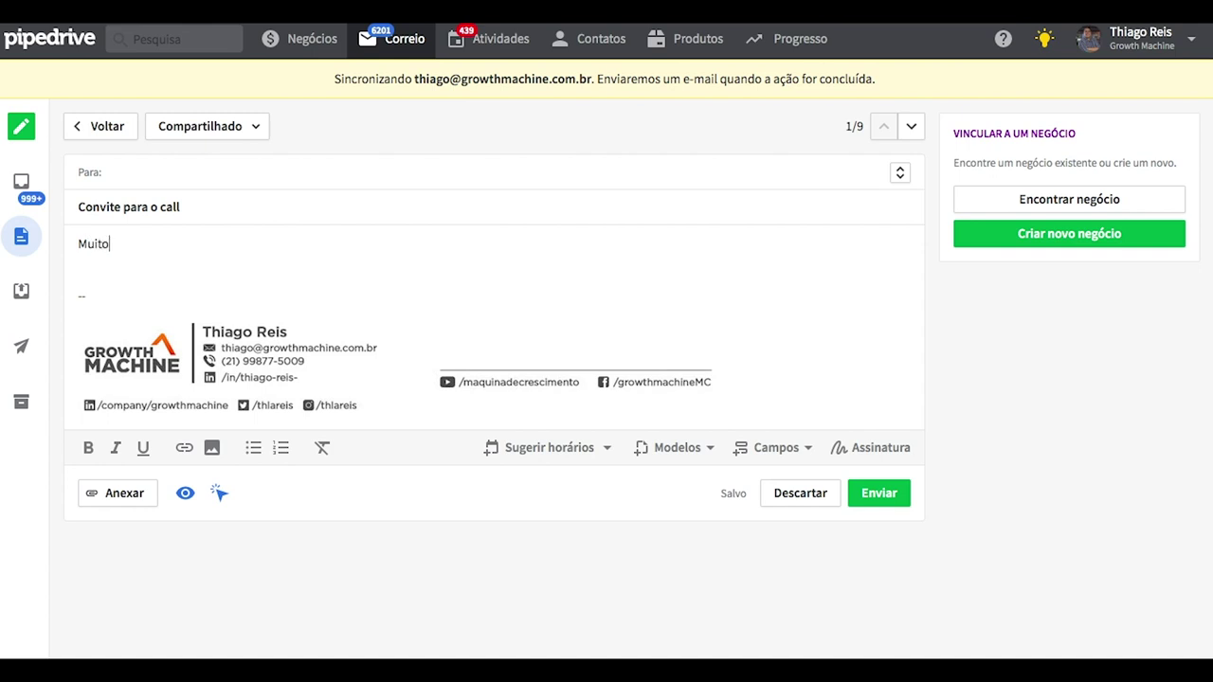
{"action": "type", "text": " legal o seu negócio"}
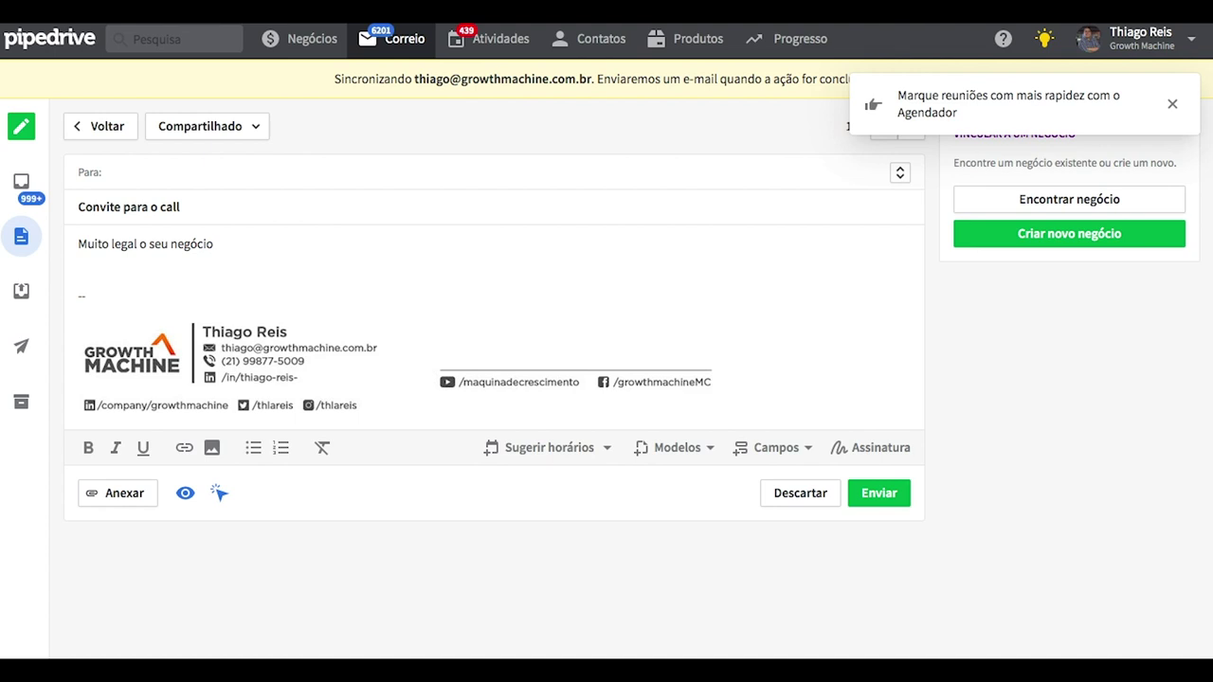
{"action": "key", "text": "Return"}
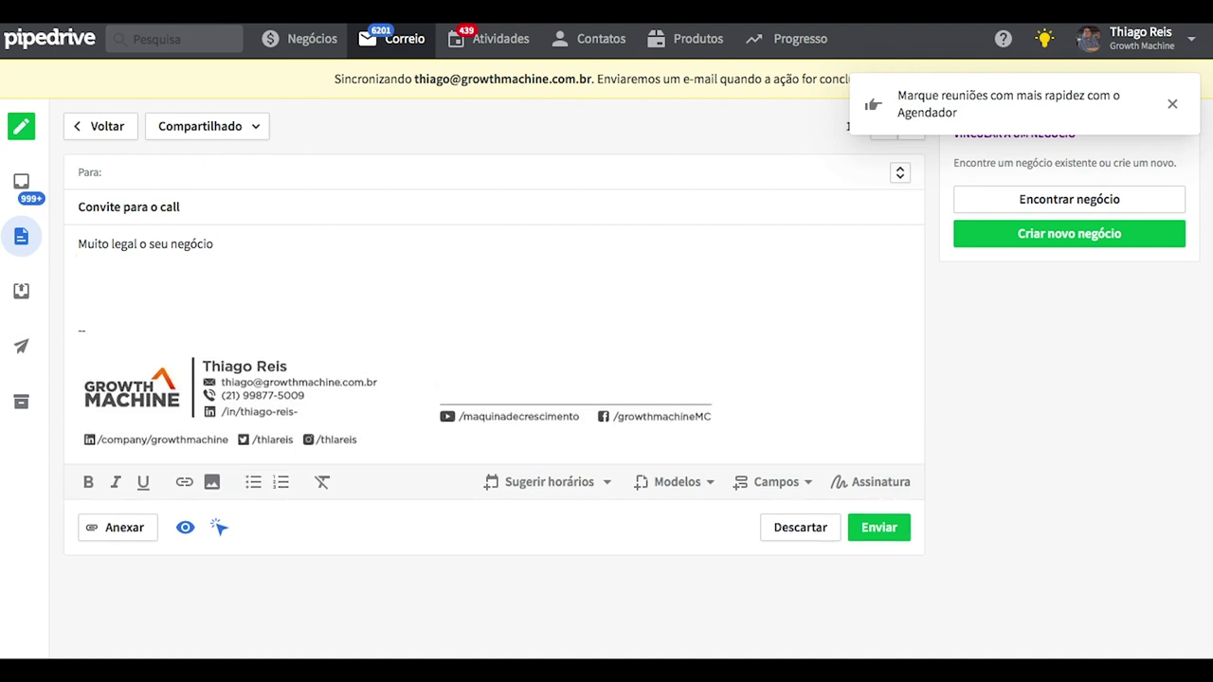
Write "Veja qual é o melhor horário para o nosso diagnóstico." as the second paragraph of the e-mail body.
{"action": "type", "text": "Veja qual é o melh"}
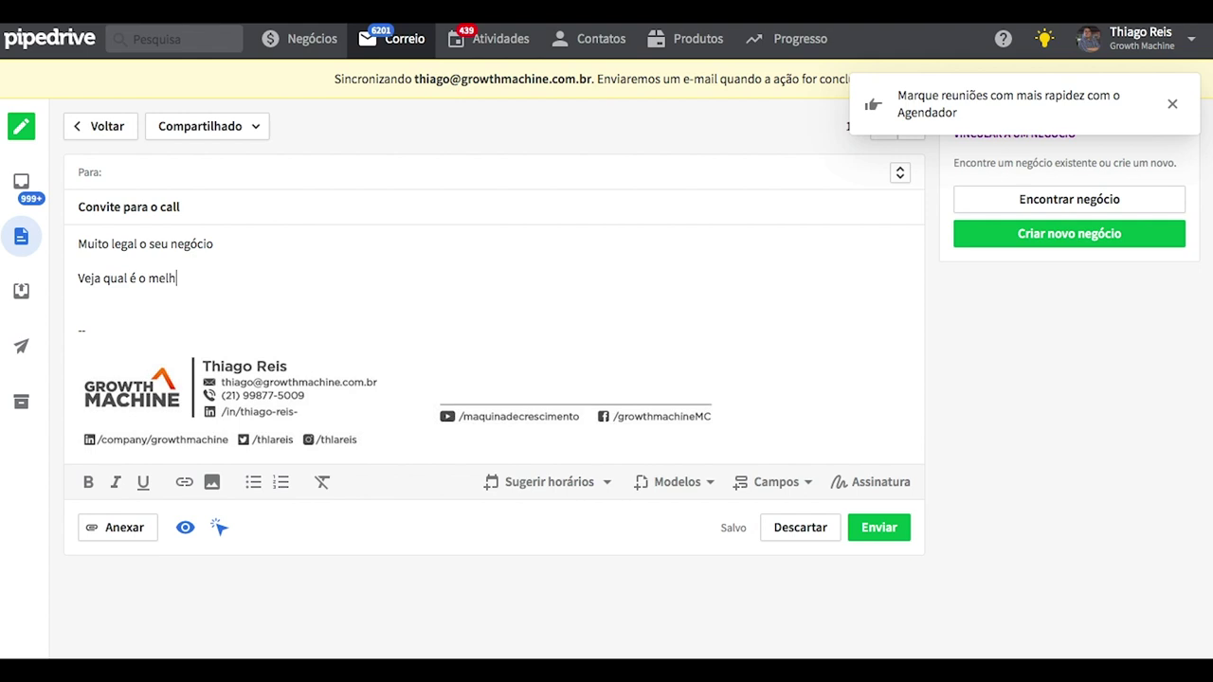
{"action": "type", "text": "or horário para"}
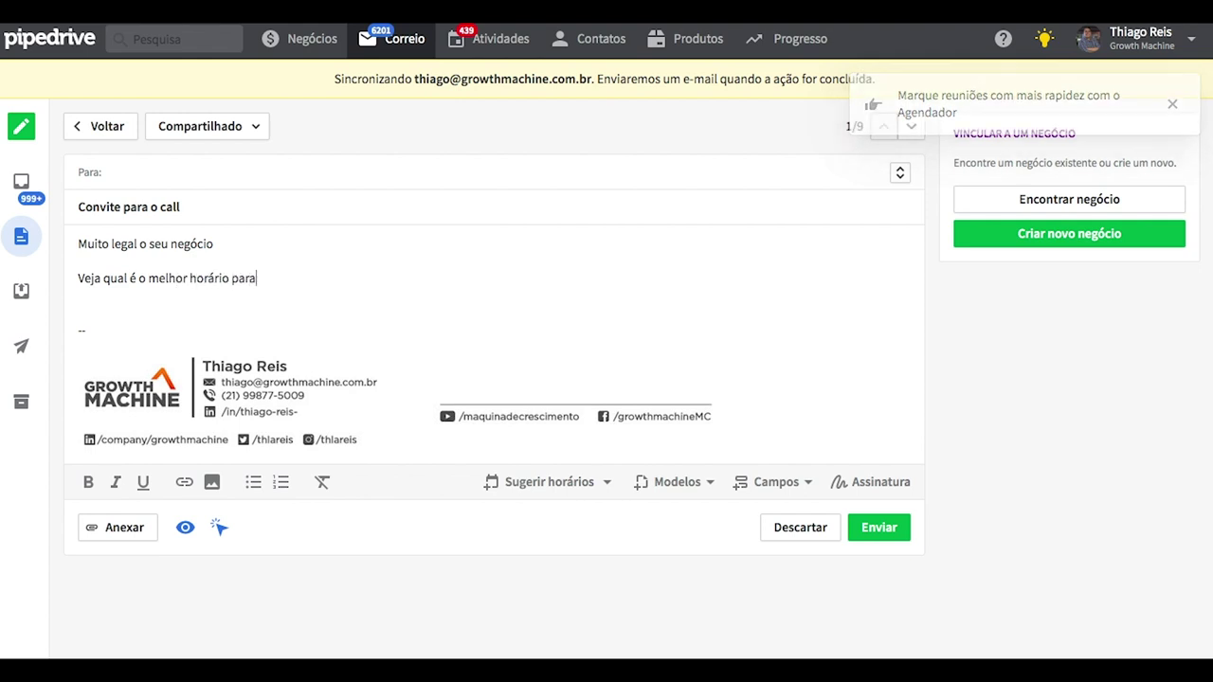
{"action": "type", "text": " o nosso"}
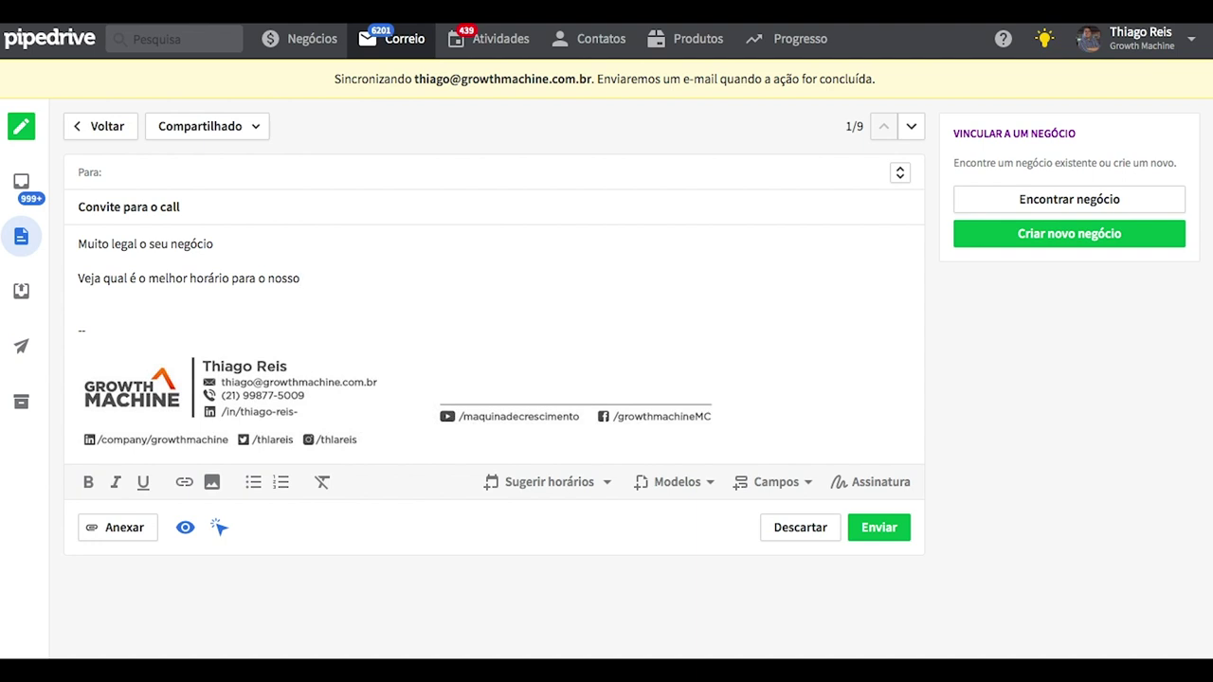
{"action": "type", "text": " diagnostico"}
{"action": "key", "text": "BackSpace"}
{"action": "key", "text": "BackSpace"}
{"action": "key", "text": "BackSpace"}
{"action": "key", "text": "BackSpace"}
{"action": "key", "text": "BackSpace"}
{"action": "key", "text": "BackSpace"}
{"action": "type", "text": "óstico"}
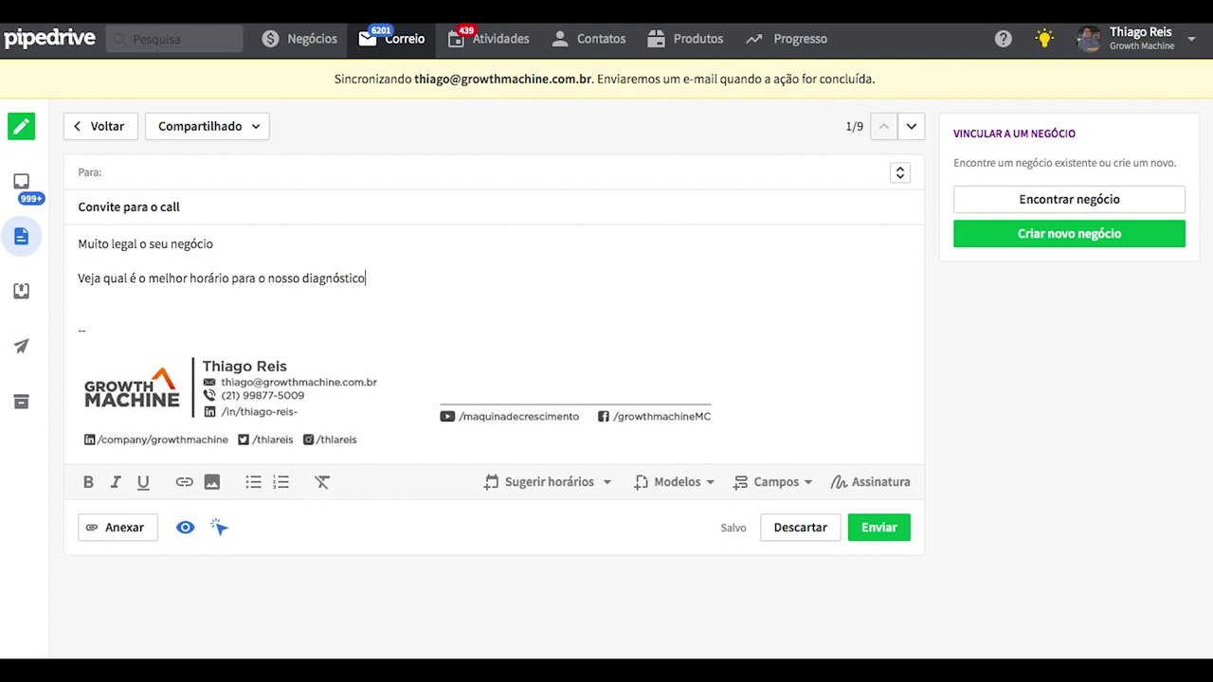
{"action": "type", "text": "."}
Write "Você pode consultar minha agenda aqui" as the third paragraph of the e-mail body.
{"action": "key", "text": "Return"}
{"action": "type", "text": "Você pode"}
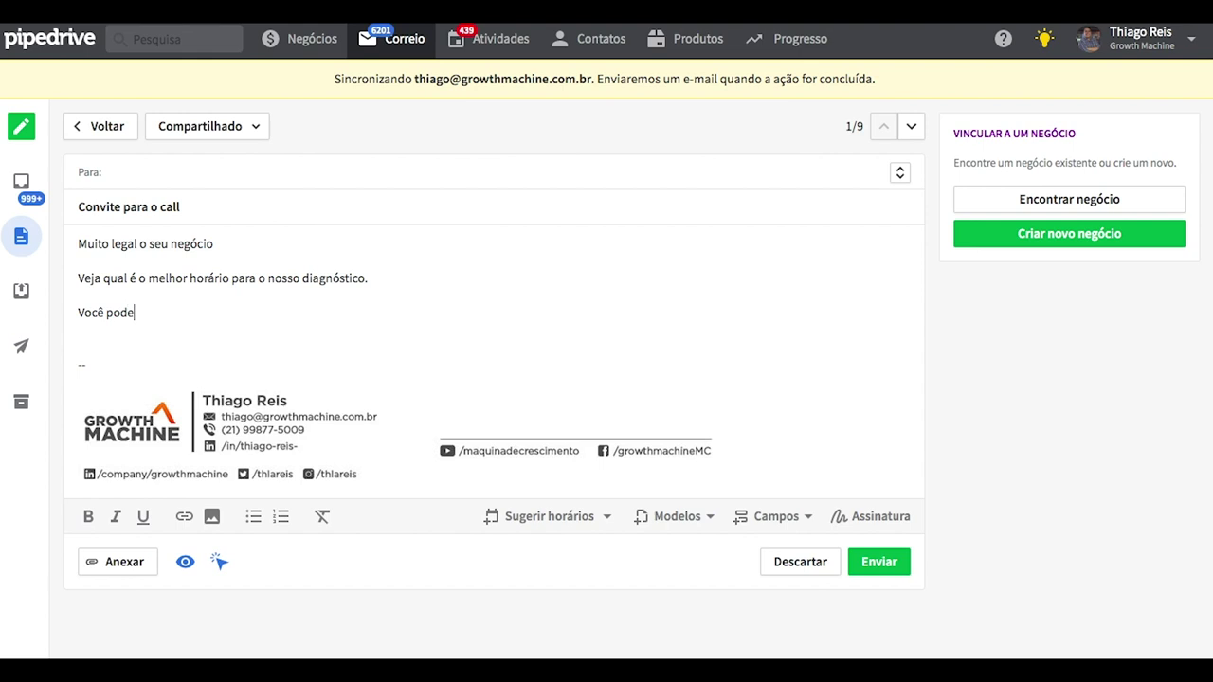
{"action": "type", "text": " consultar mi"}
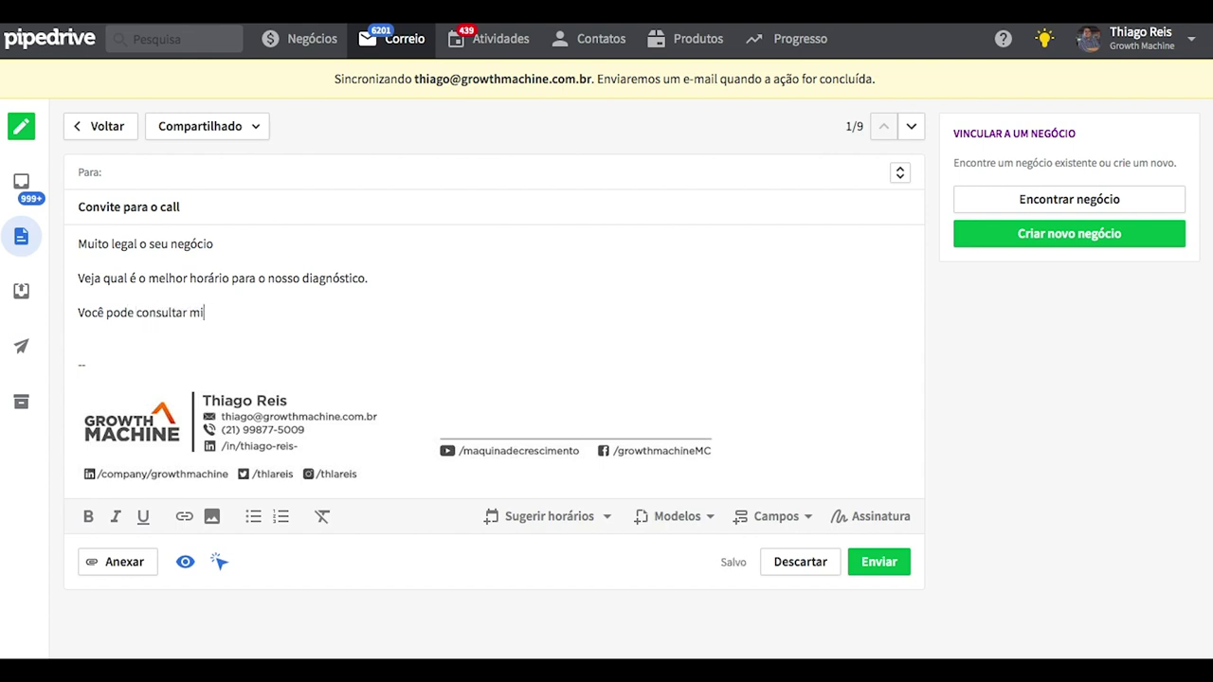
{"action": "type", "text": "nha agenda aqui"}
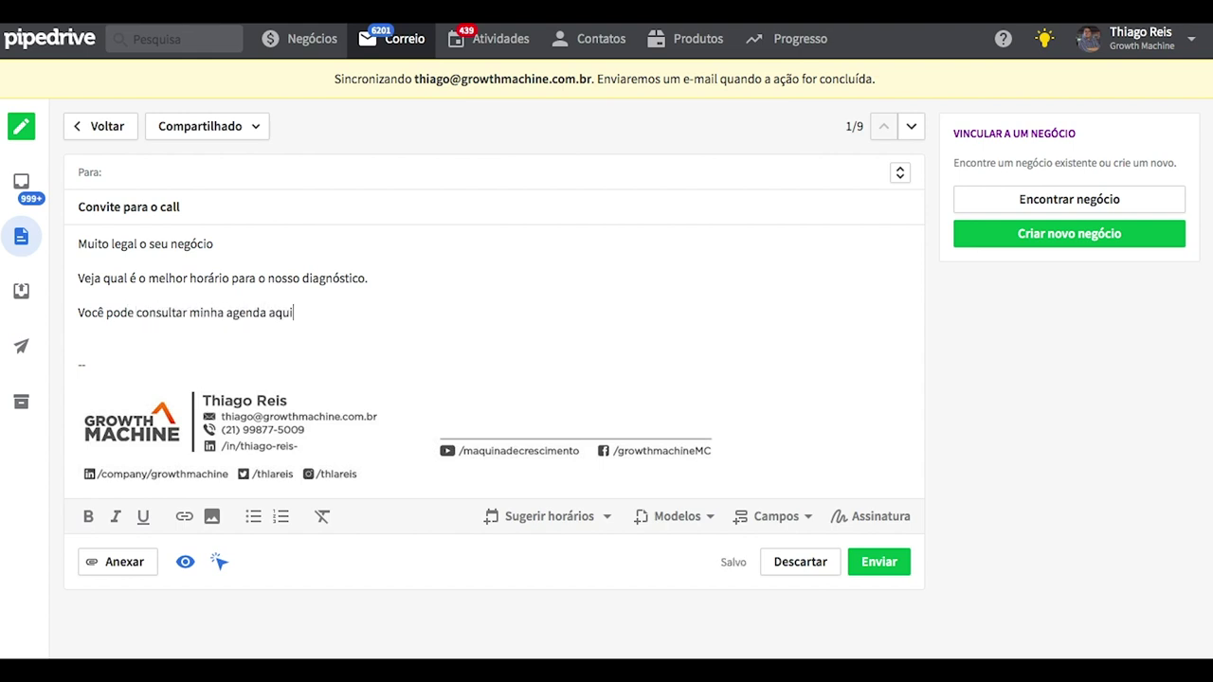
Create a new general availability with 30 min meetings, active from 13/01/2020 to 31/01/2020.
{"action": "left_click", "coordinate": [545, 516]}
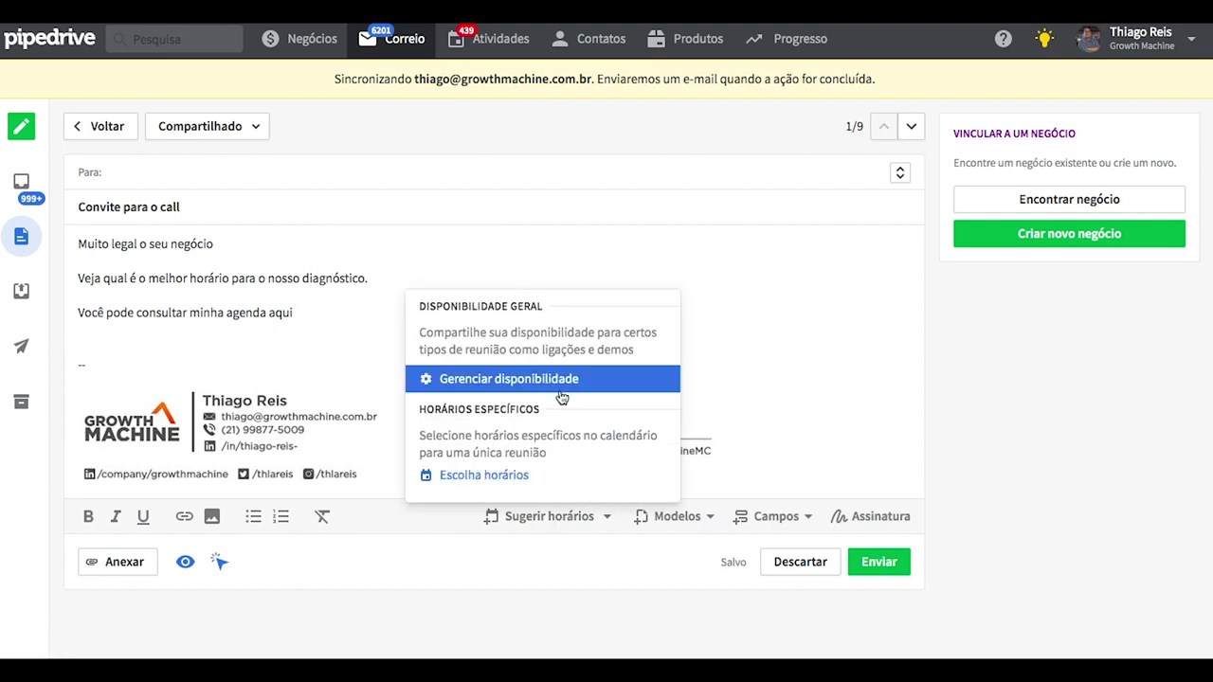
{"action": "left_click", "coordinate": [561, 391]}
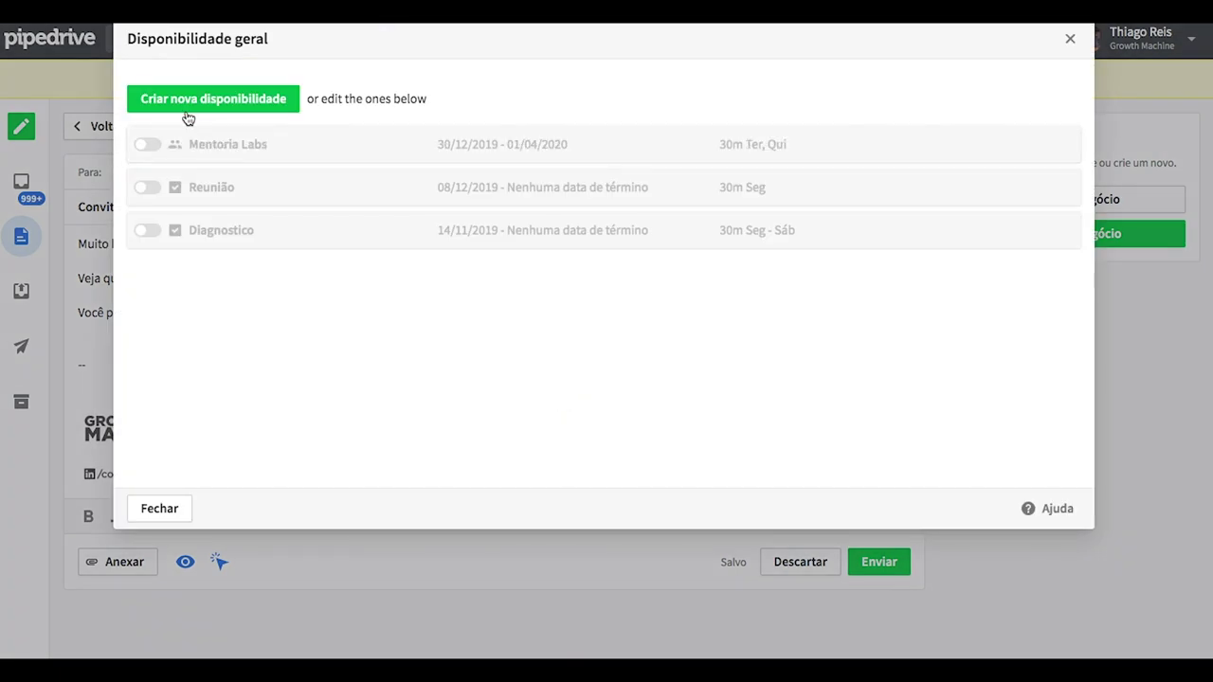
{"action": "left_click", "coordinate": [187, 118]}
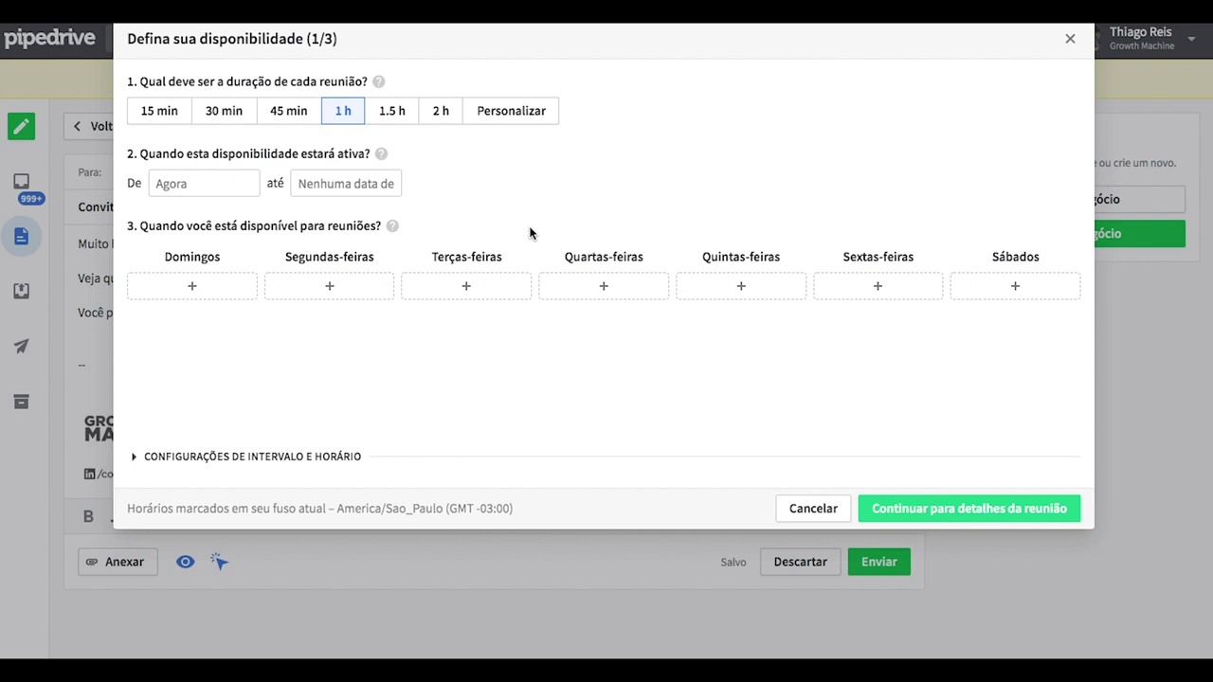
{"action": "left_click", "coordinate": [220, 112]}
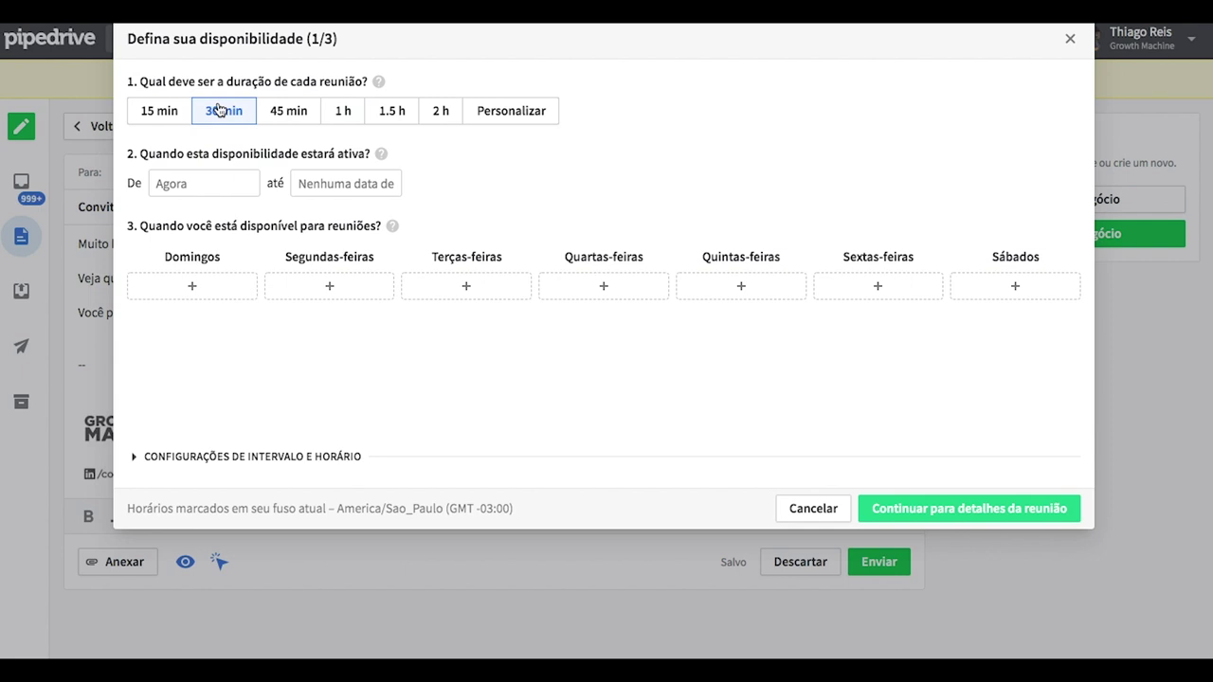
{"action": "left_click", "coordinate": [205, 181]}
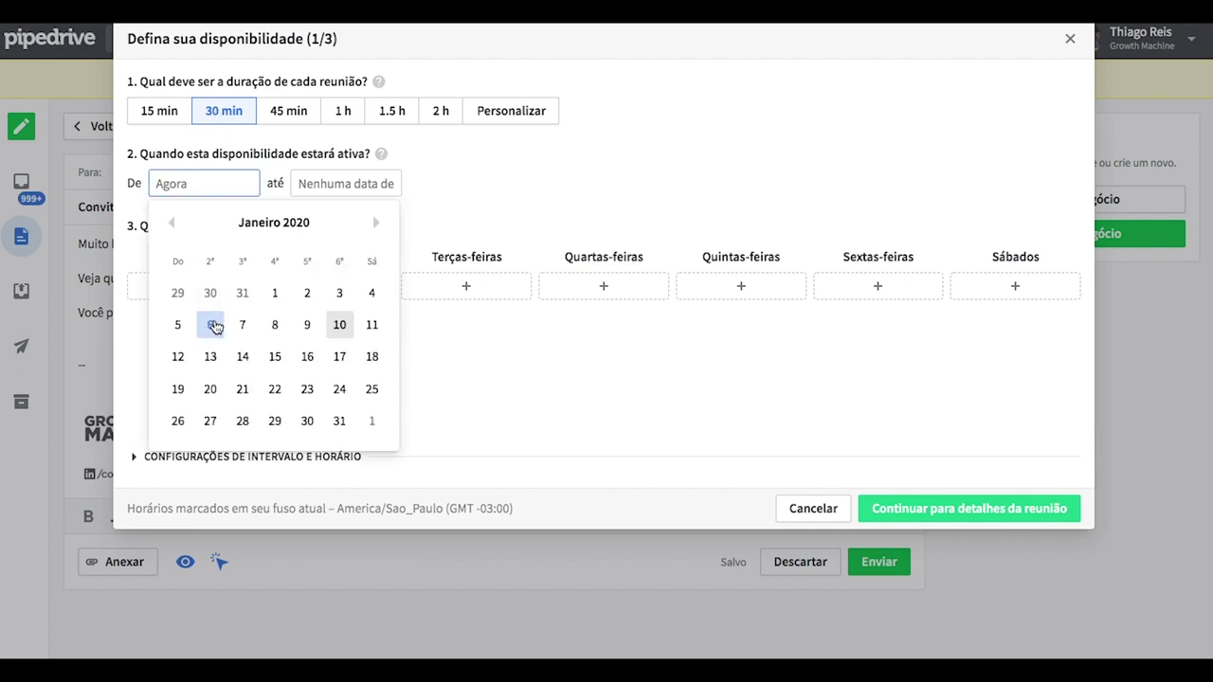
{"action": "left_click", "coordinate": [211, 357]}
{"action": "left_click", "coordinate": [350, 180]}
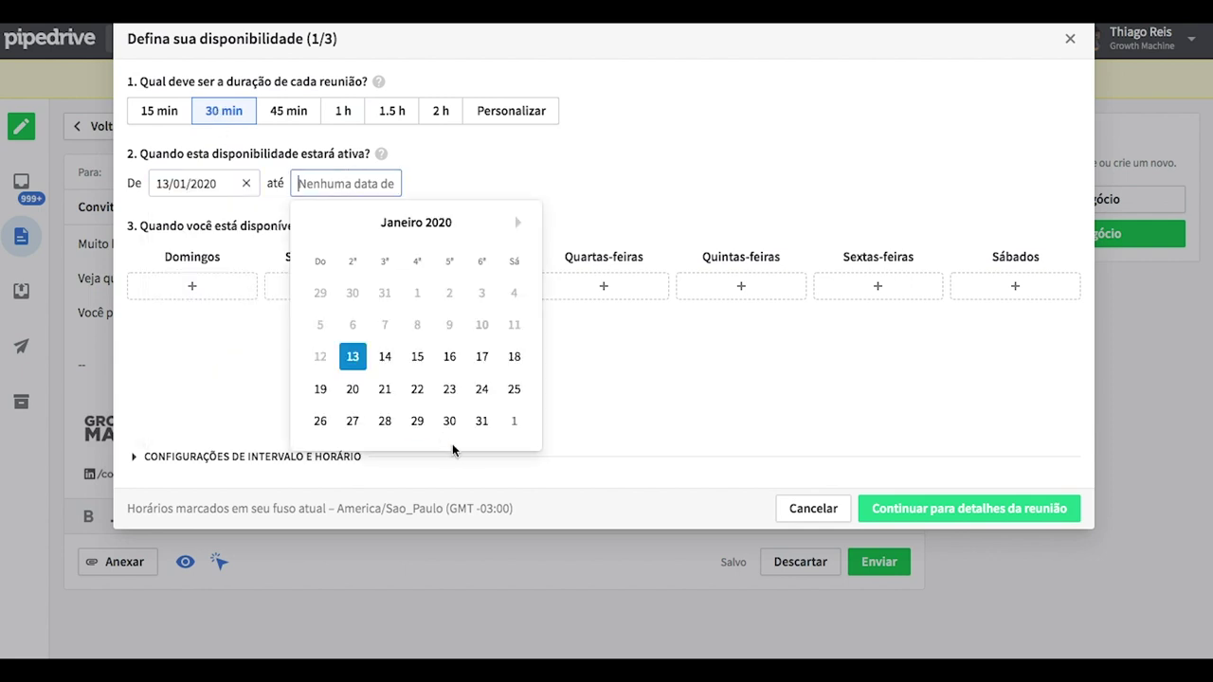
{"action": "left_click", "coordinate": [484, 420]}
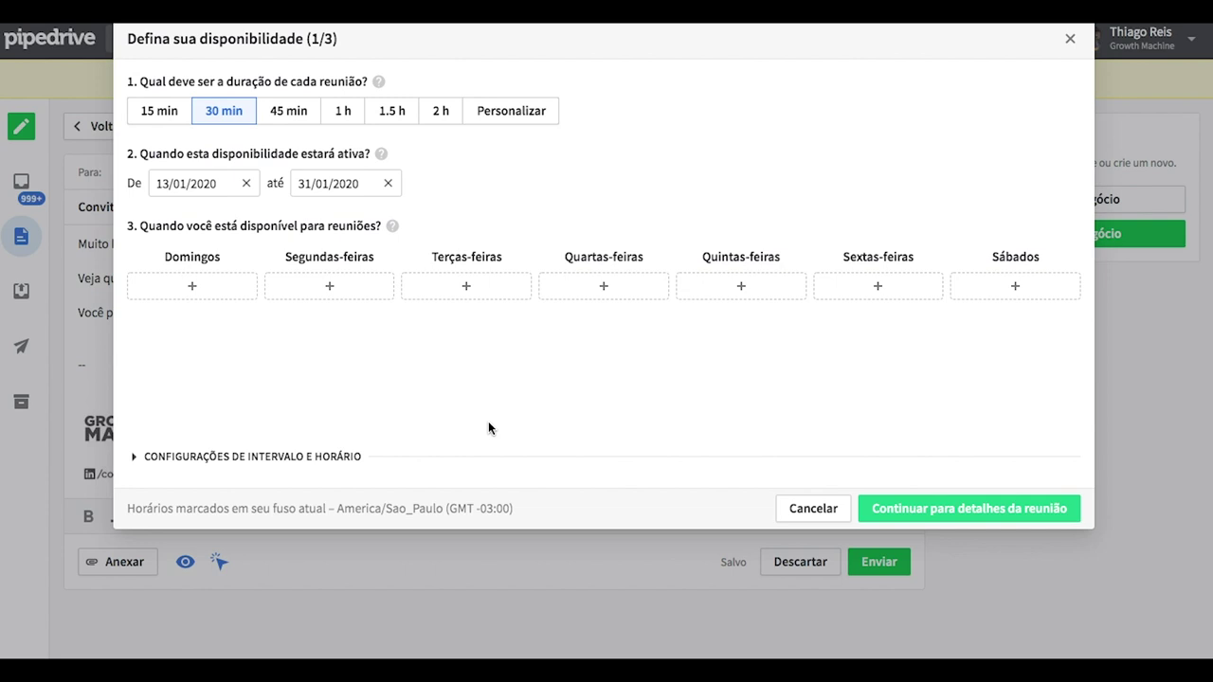
Add meeting availability from 10:30 to 13:00 on Mondays and Wednesdays.
{"action": "left_click", "coordinate": [331, 286]}
{"action": "left_click_drag", "start_coordinate": [139, 158], "coordinate": [129, 263]}
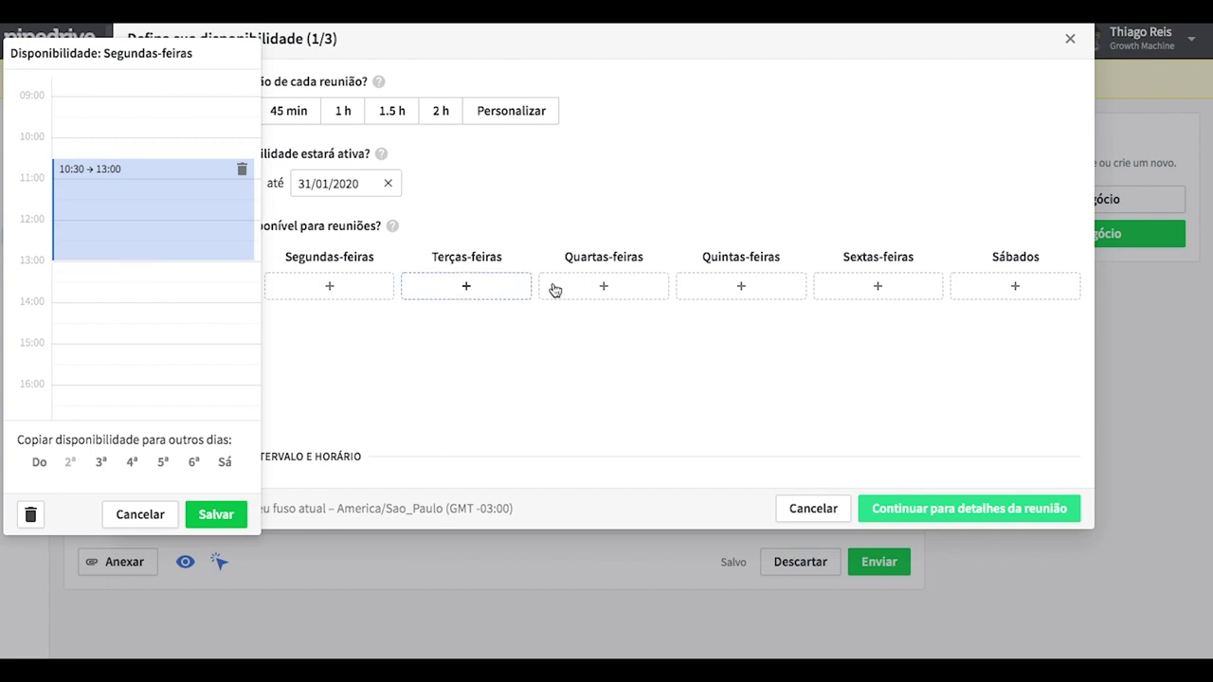
{"action": "left_click", "coordinate": [216, 514]}
{"action": "left_click", "coordinate": [638, 287]}
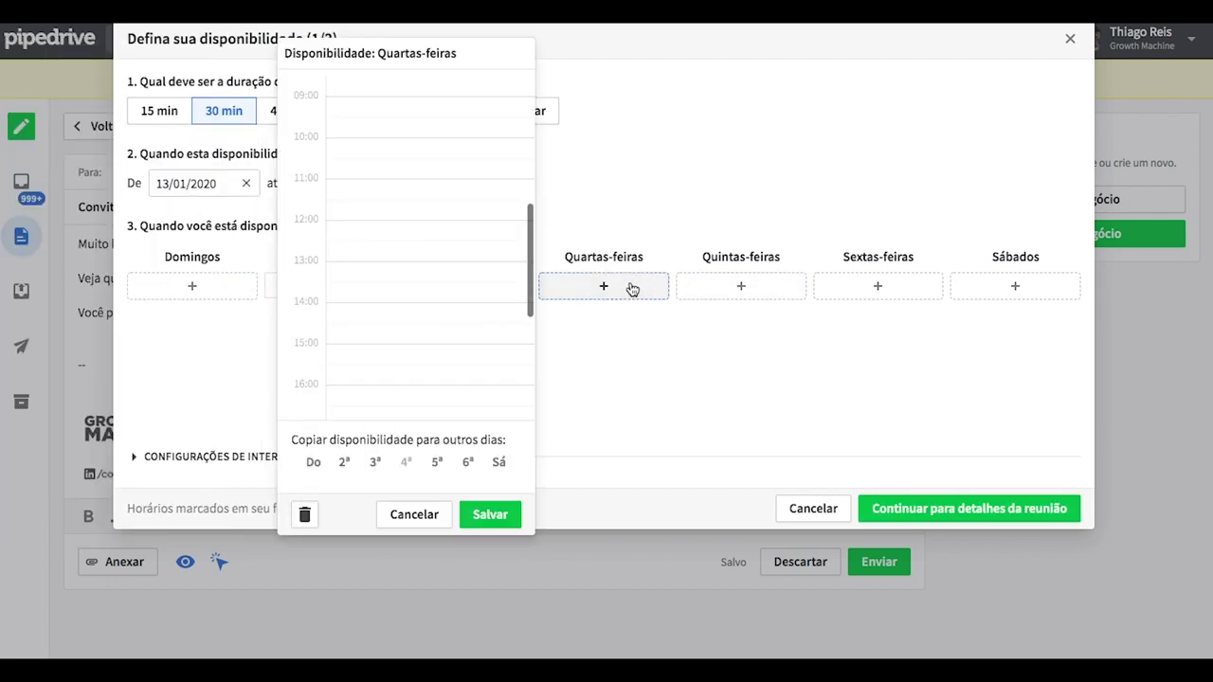
{"action": "left_click_drag", "start_coordinate": [386, 210], "coordinate": [387, 259]}
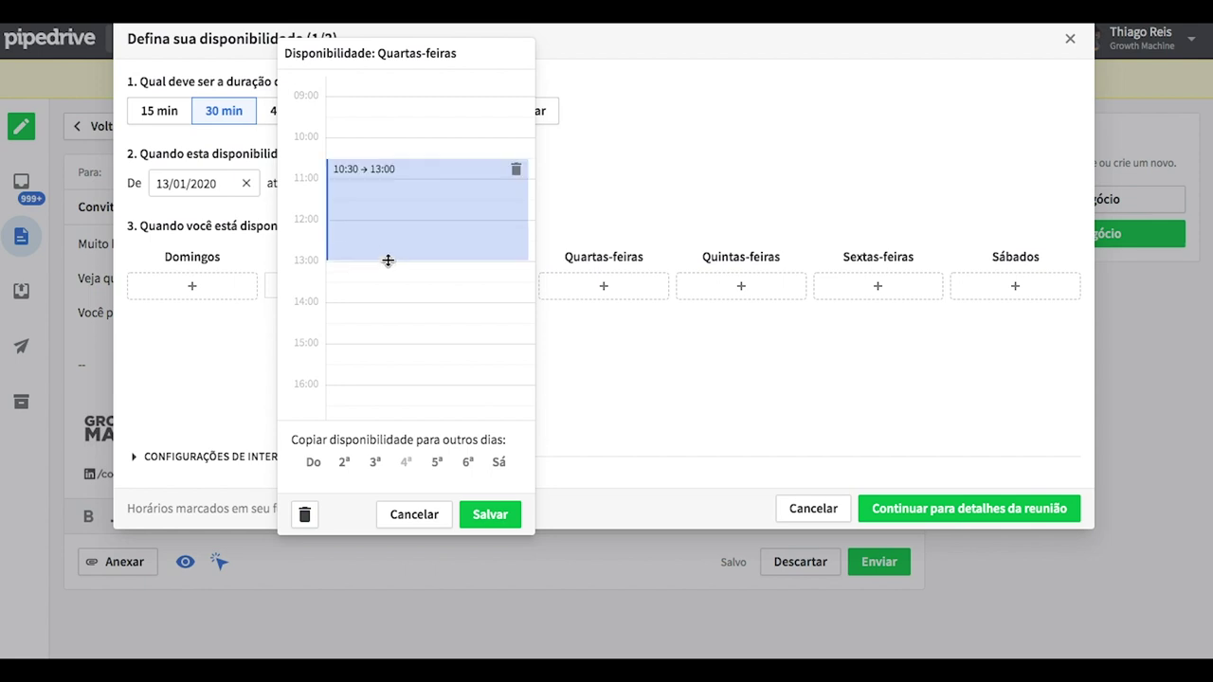
{"action": "left_click", "coordinate": [490, 514]}
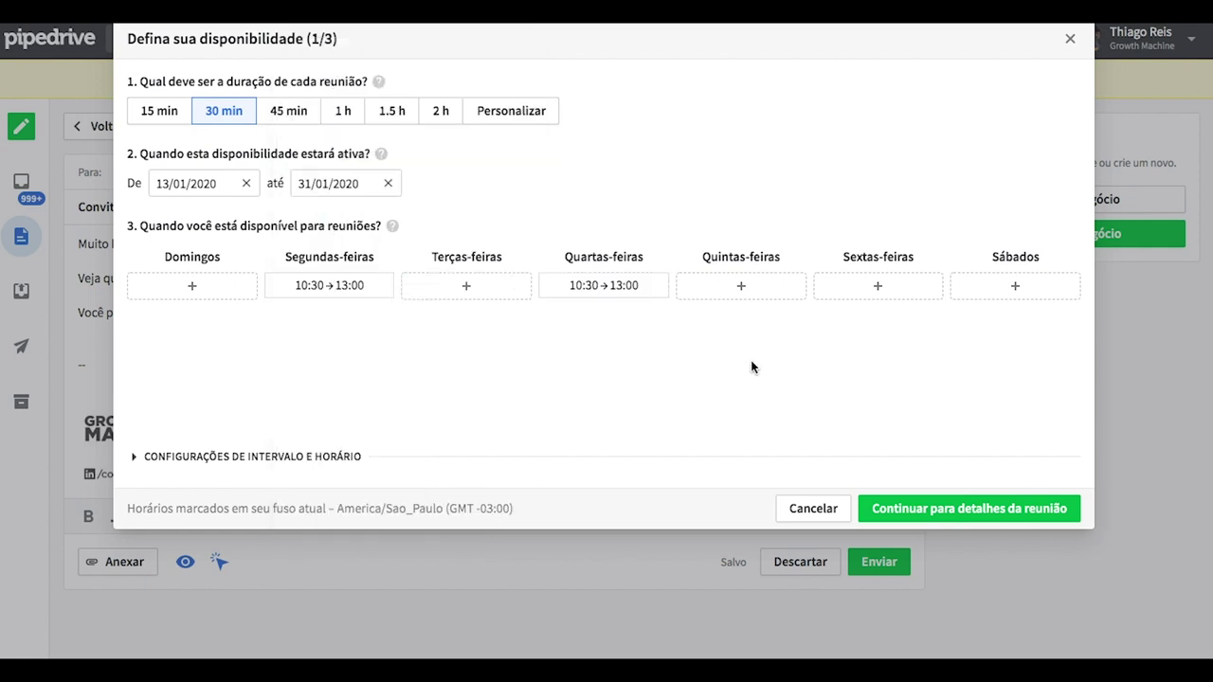
Add Thursday availability from 13:30 to 17:00 and continue to the meeting details.
{"action": "left_click", "coordinate": [736, 291]}
{"action": "left_click_drag", "start_coordinate": [512, 245], "coordinate": [511, 352]}
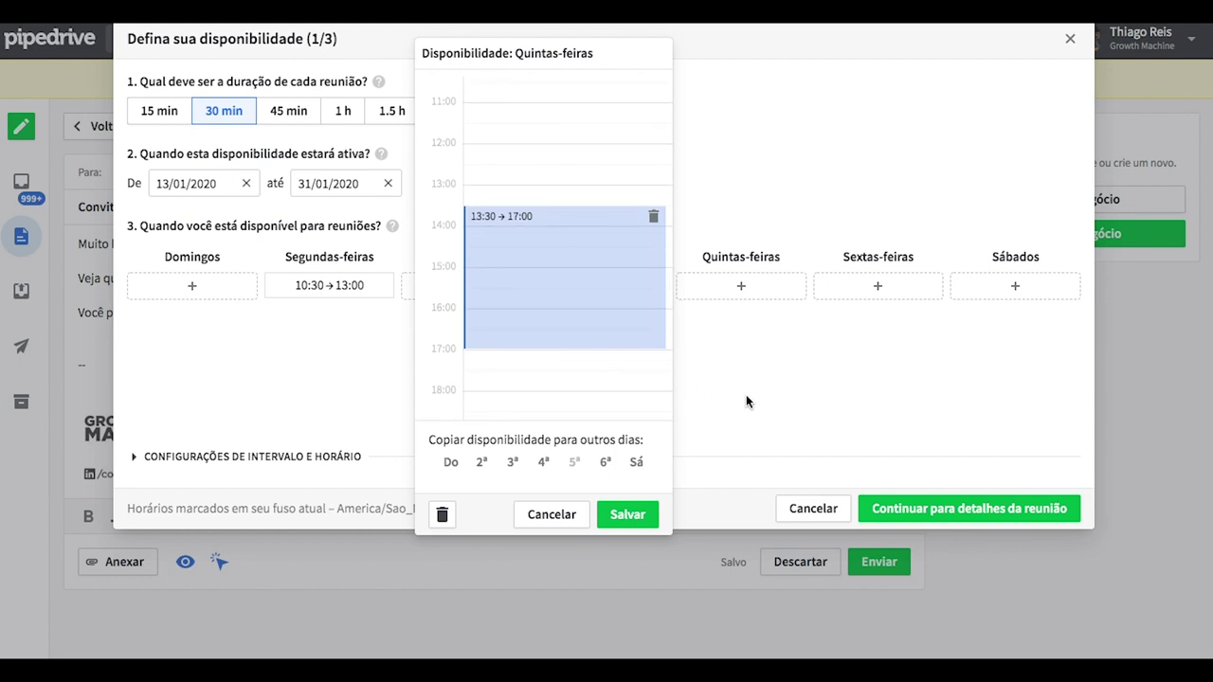
{"action": "left_click", "coordinate": [627, 516]}
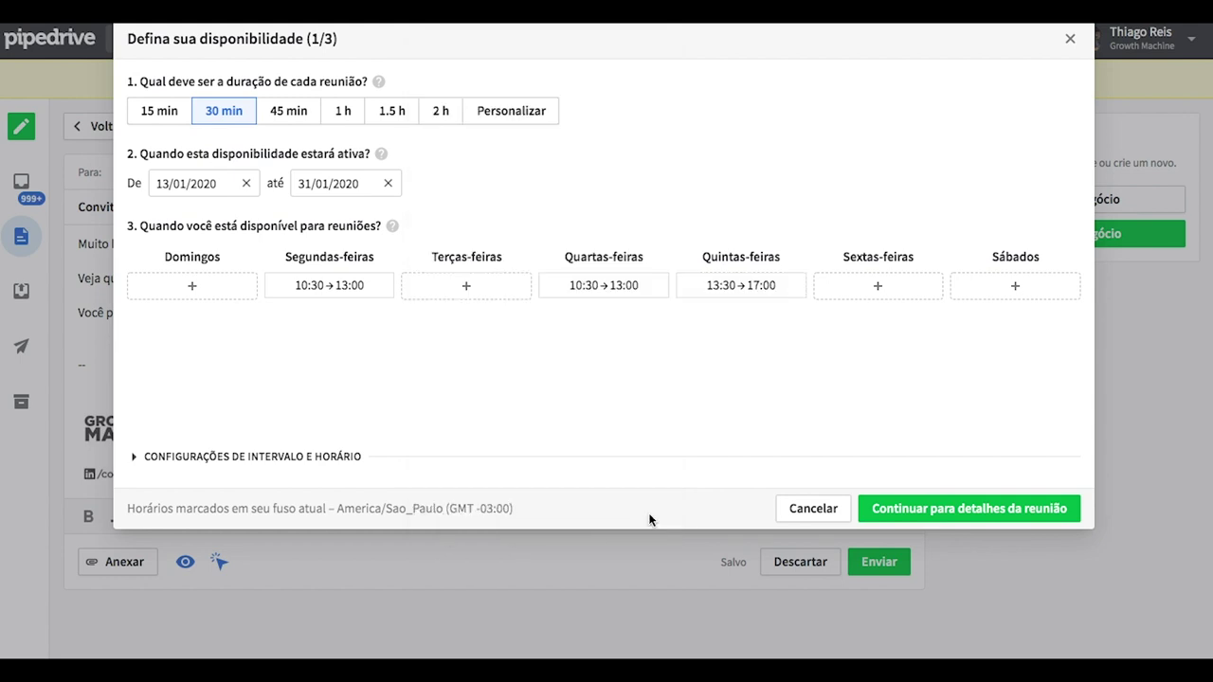
{"action": "left_click", "coordinate": [936, 511]}
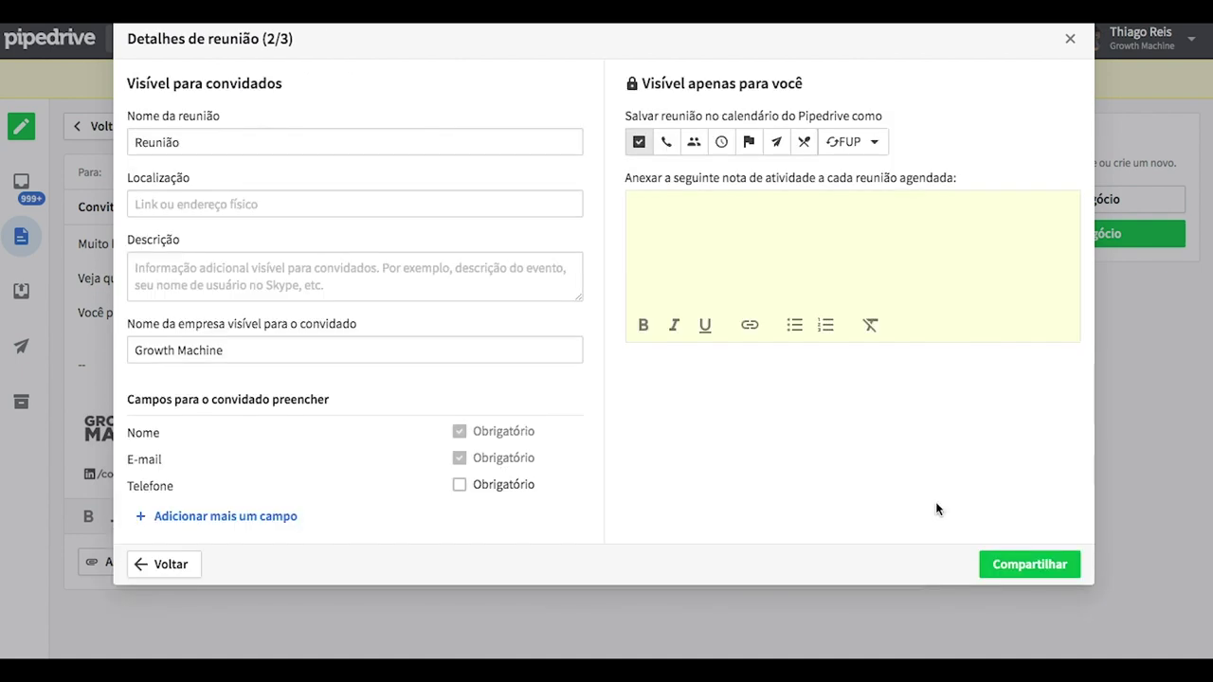
Name the meeting "Diagnóstico - [PA]".
{"action": "double_click", "coordinate": [158, 142]}
{"action": "type", "text": "Di"}
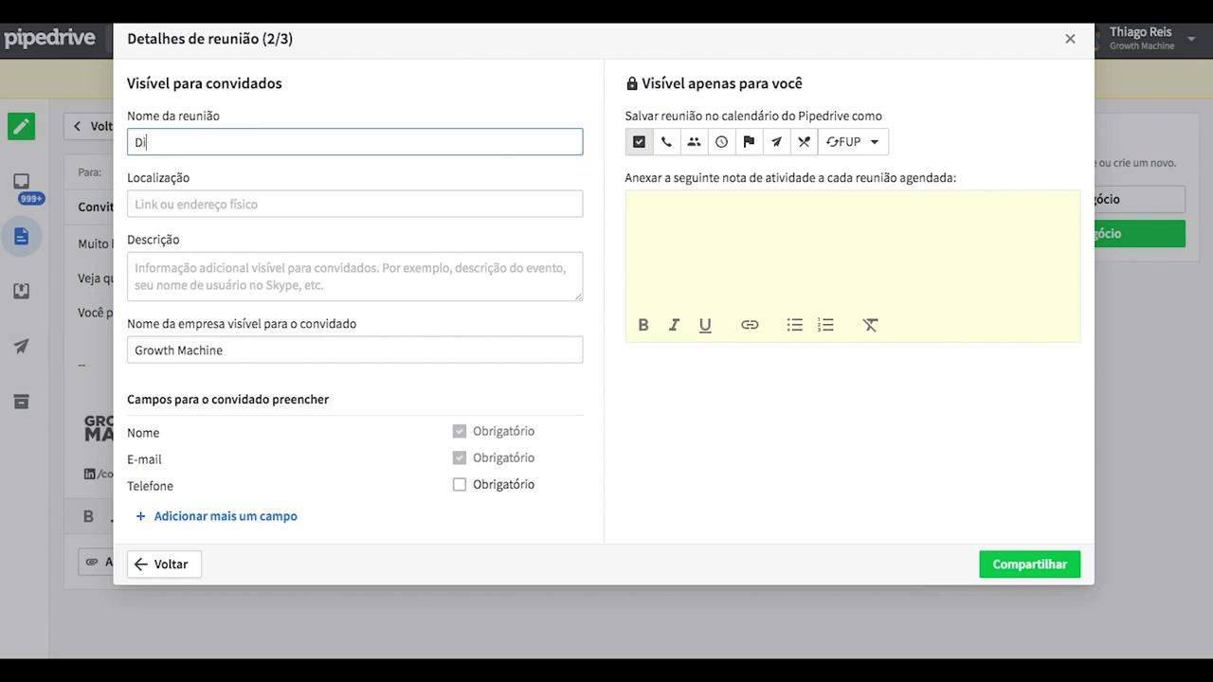
{"action": "type", "text": "agnóstico - [PA]"}
Enter "Diagnóstico inicial" as the meeting description visible to guests.
{"action": "left_click", "coordinate": [167, 199]}
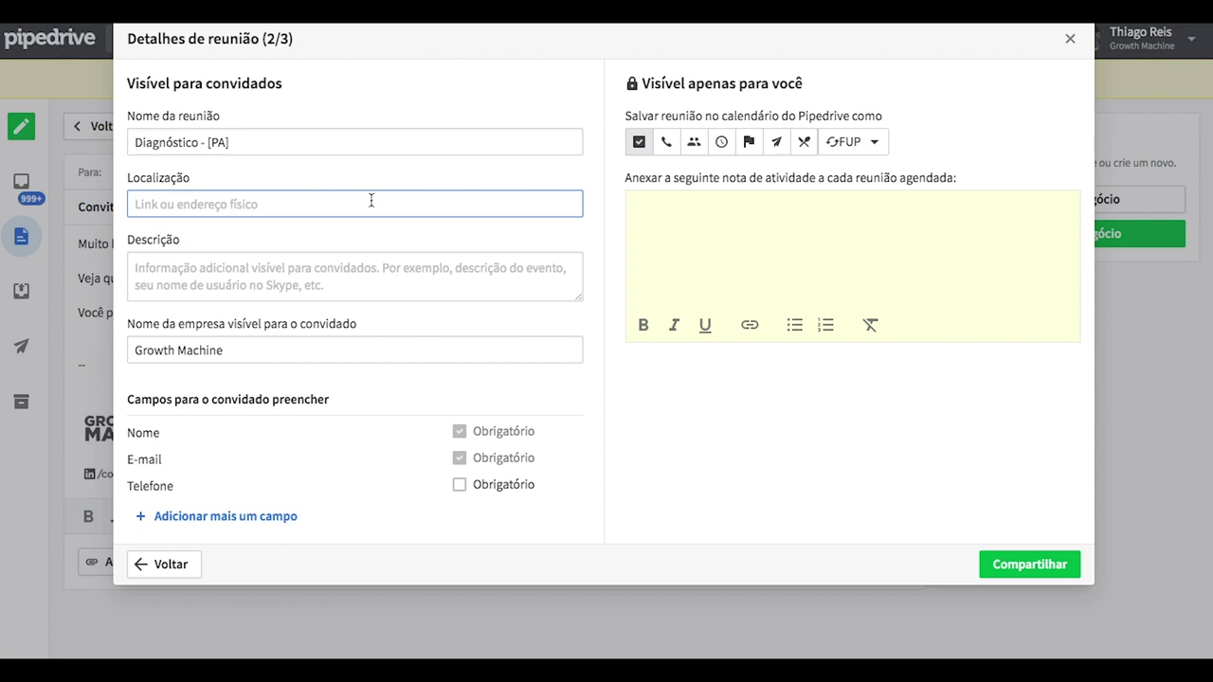
{"action": "left_click", "coordinate": [308, 267]}
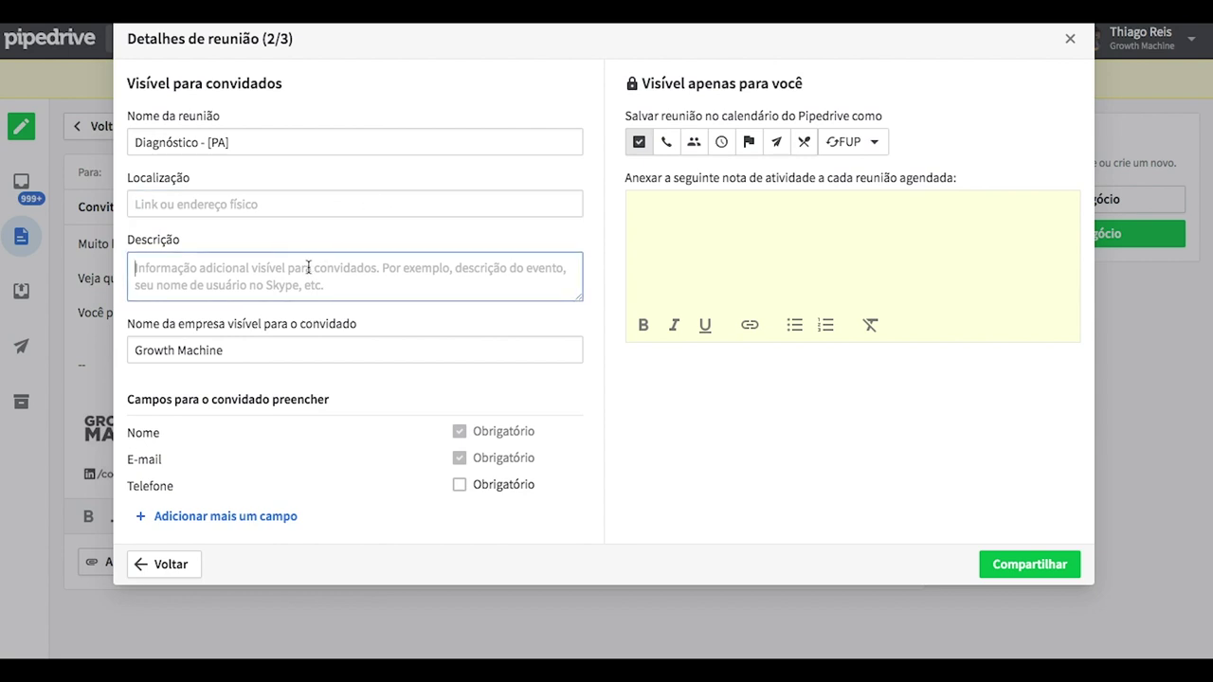
{"action": "type", "text": "Dia"}
{"action": "key", "text": "BackSpace"}
{"action": "key", "text": "BackSpace"}
{"action": "key", "text": "BackSpace"}
{"action": "type", "text": "Diagnóstico inicial"}
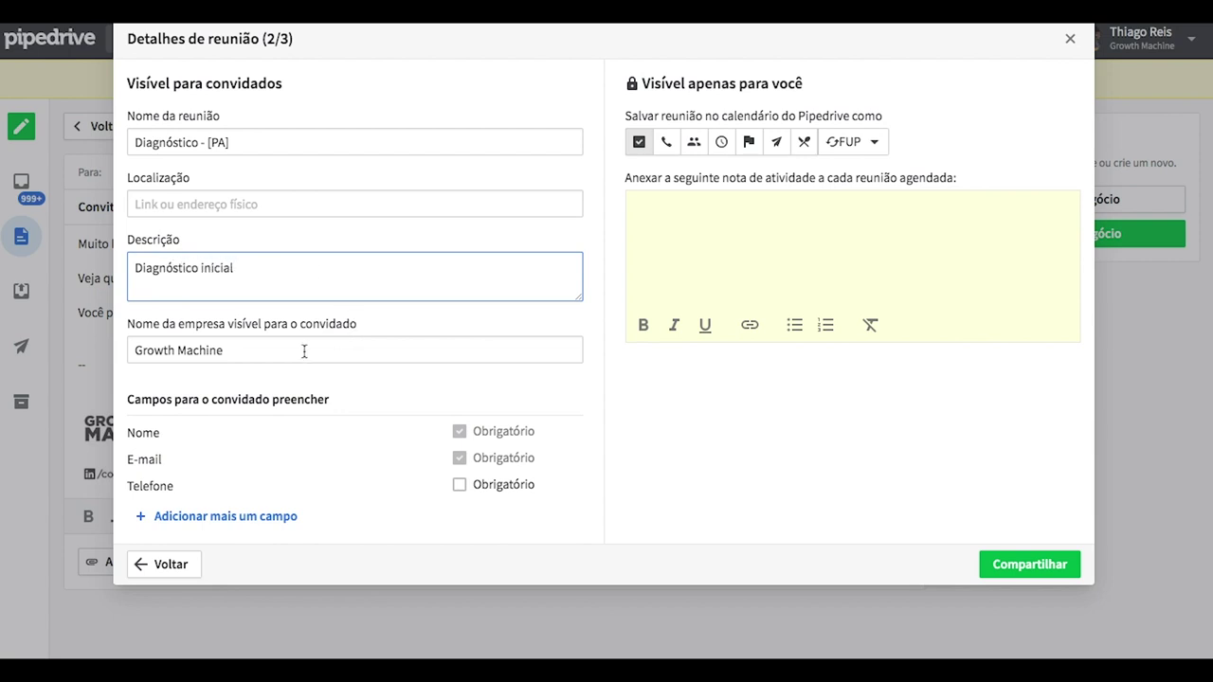
Save the booking in the calendar as the meeting (people) activity type, and make the Telefone field mandatory for guests.
{"action": "left_click", "coordinate": [250, 349]}
{"action": "left_click", "coordinate": [694, 146]}
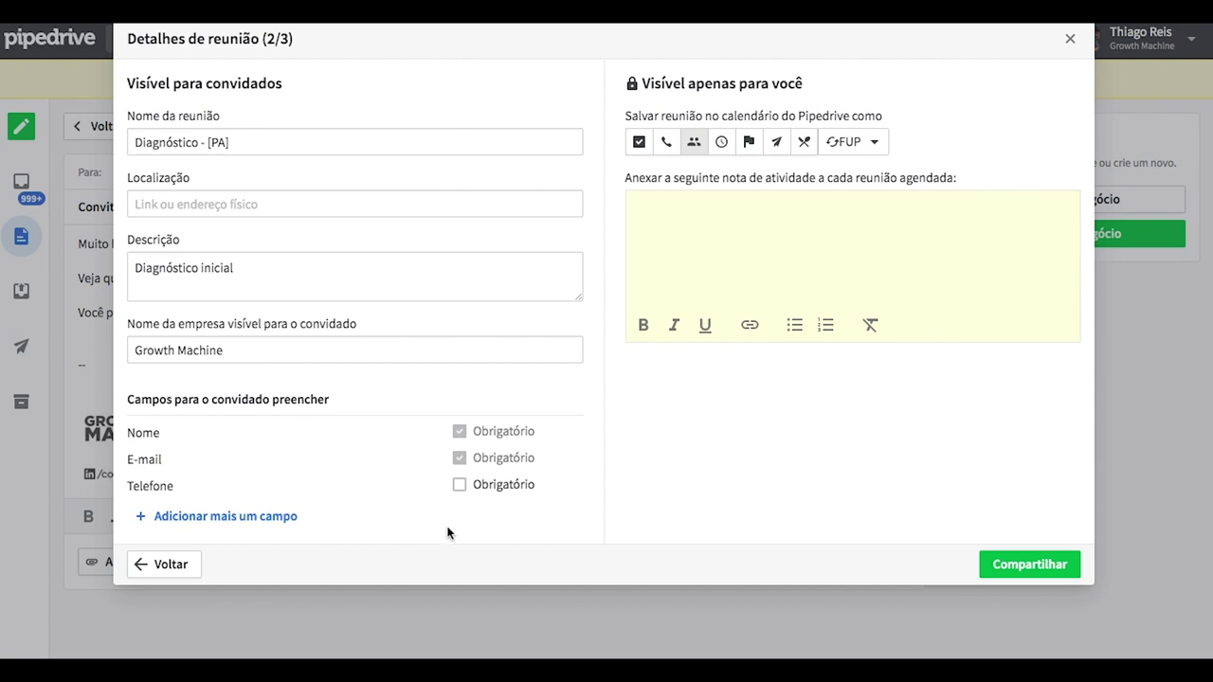
{"action": "left_click", "coordinate": [461, 485]}
Add a mandatory guest field named "Numero de vendedores".
{"action": "left_click", "coordinate": [267, 515]}
{"action": "left_click", "coordinate": [205, 518]}
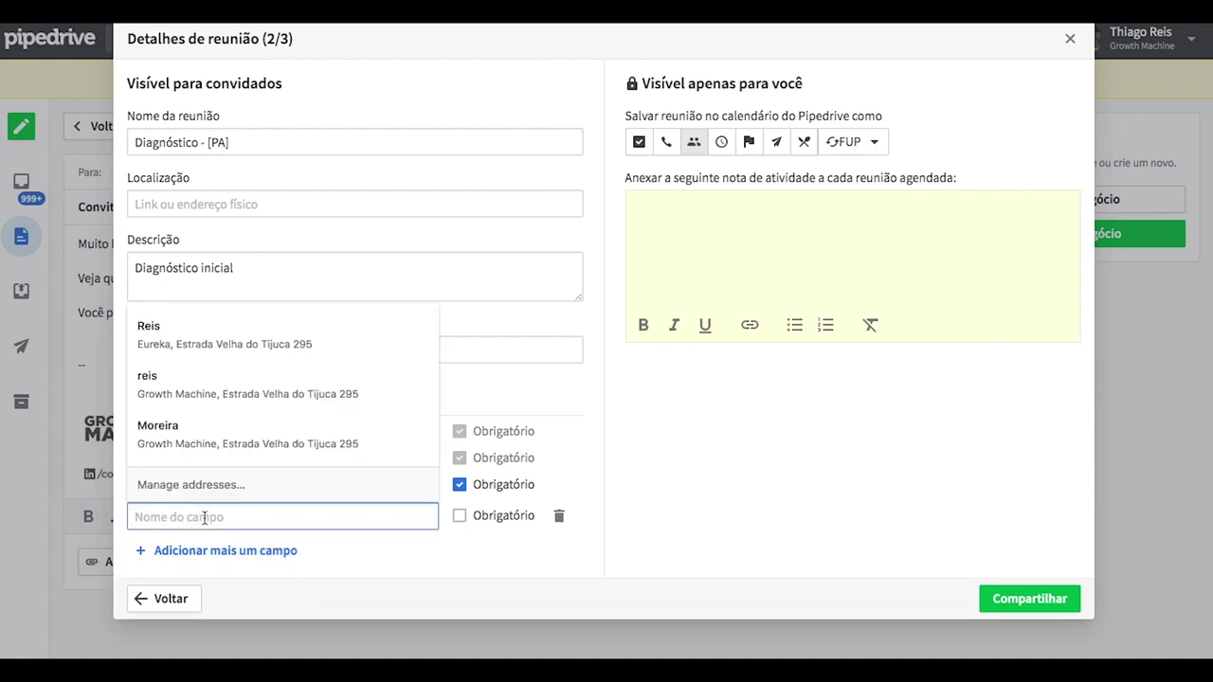
{"action": "type", "text": "Numero de vendedores"}
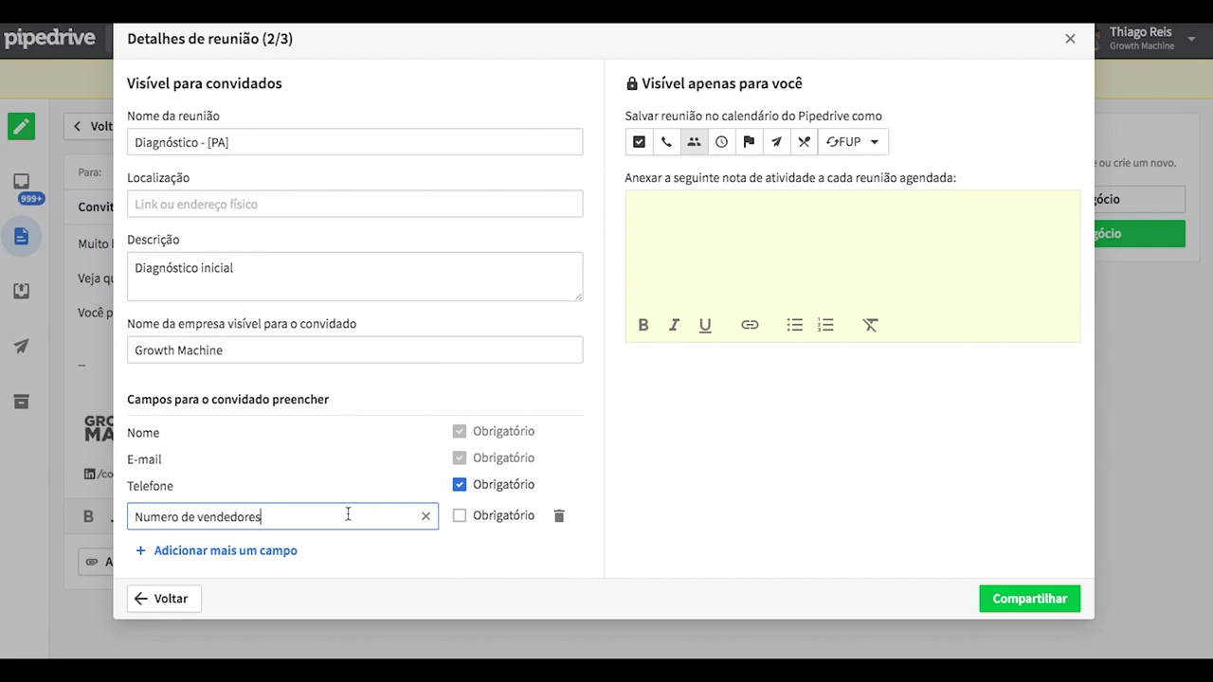
{"action": "left_click", "coordinate": [460, 516]}
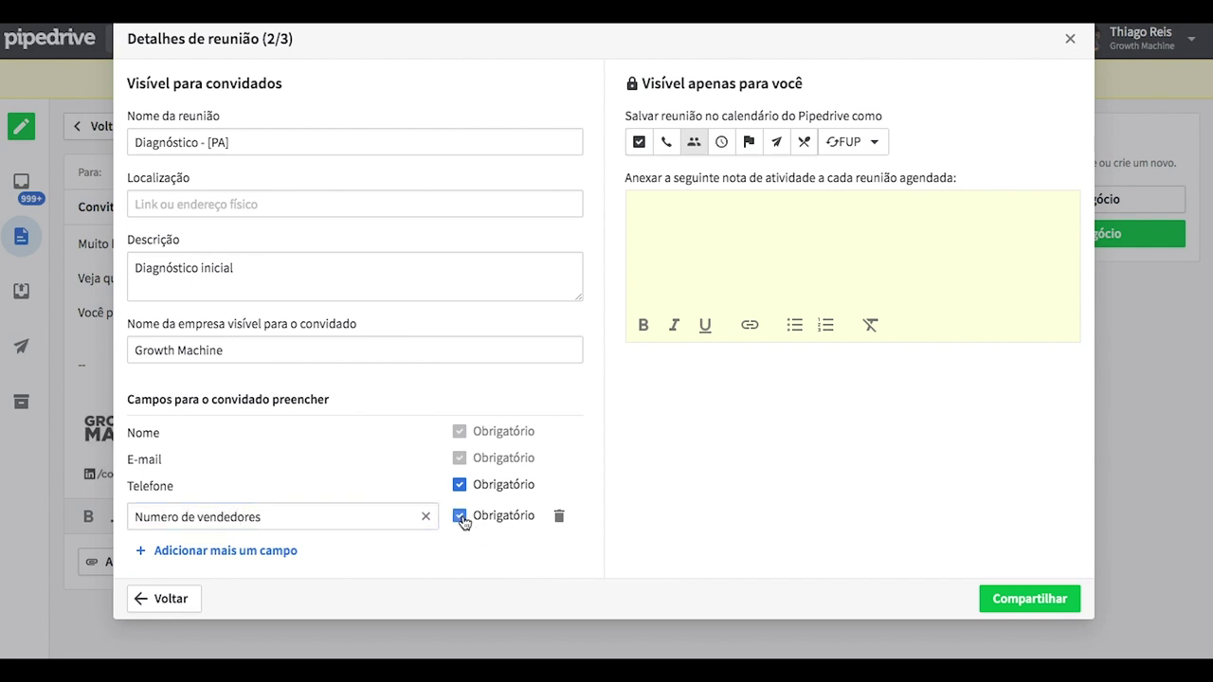
Add another mandatory guest field named "whatsapp".
{"action": "left_click", "coordinate": [252, 550]}
{"action": "left_click", "coordinate": [251, 550]}
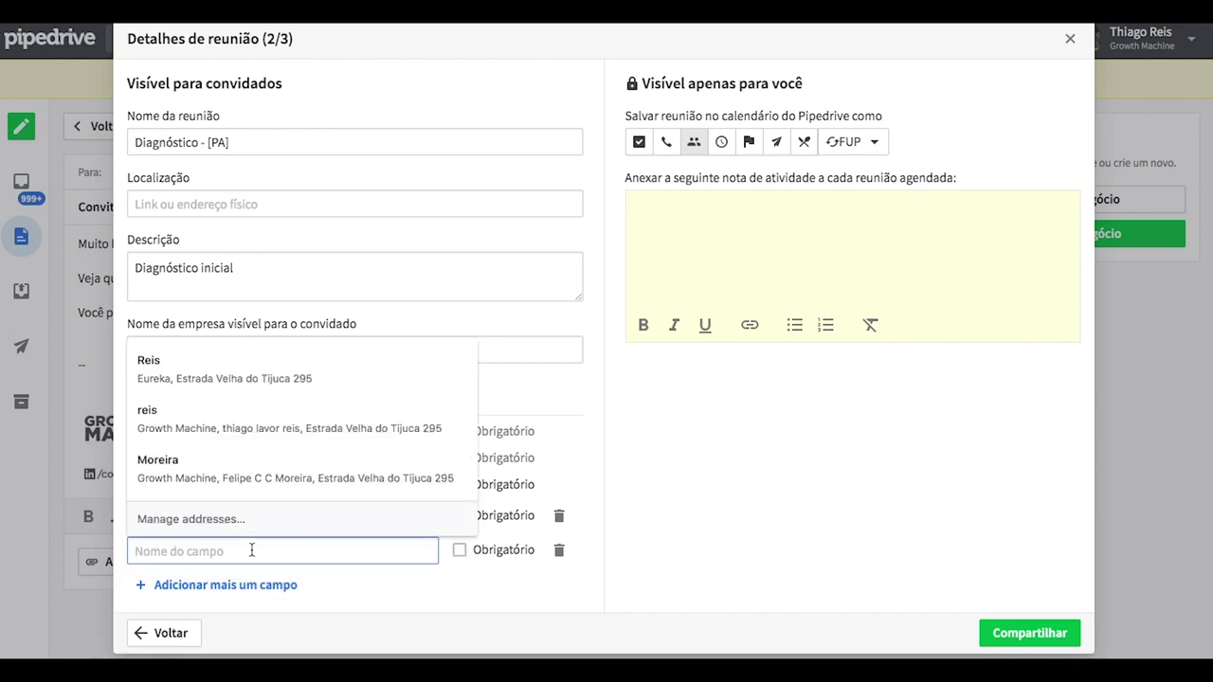
{"action": "type", "text": "whatsapp"}
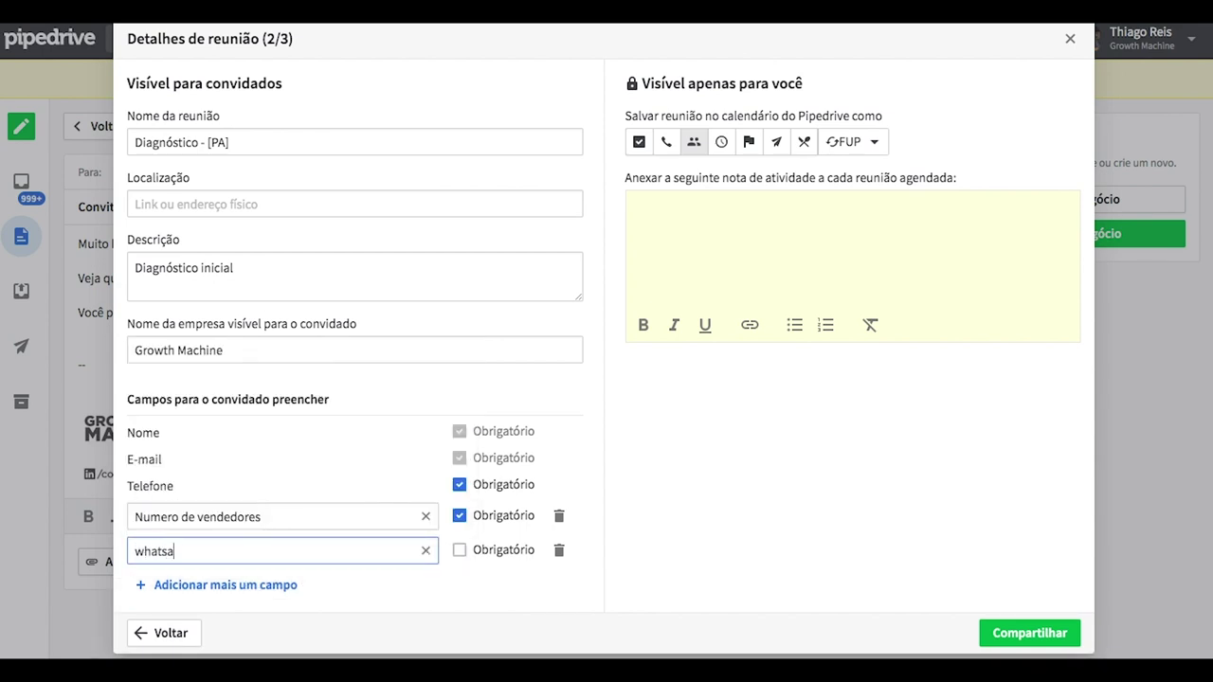
{"action": "left_click", "coordinate": [468, 548]}
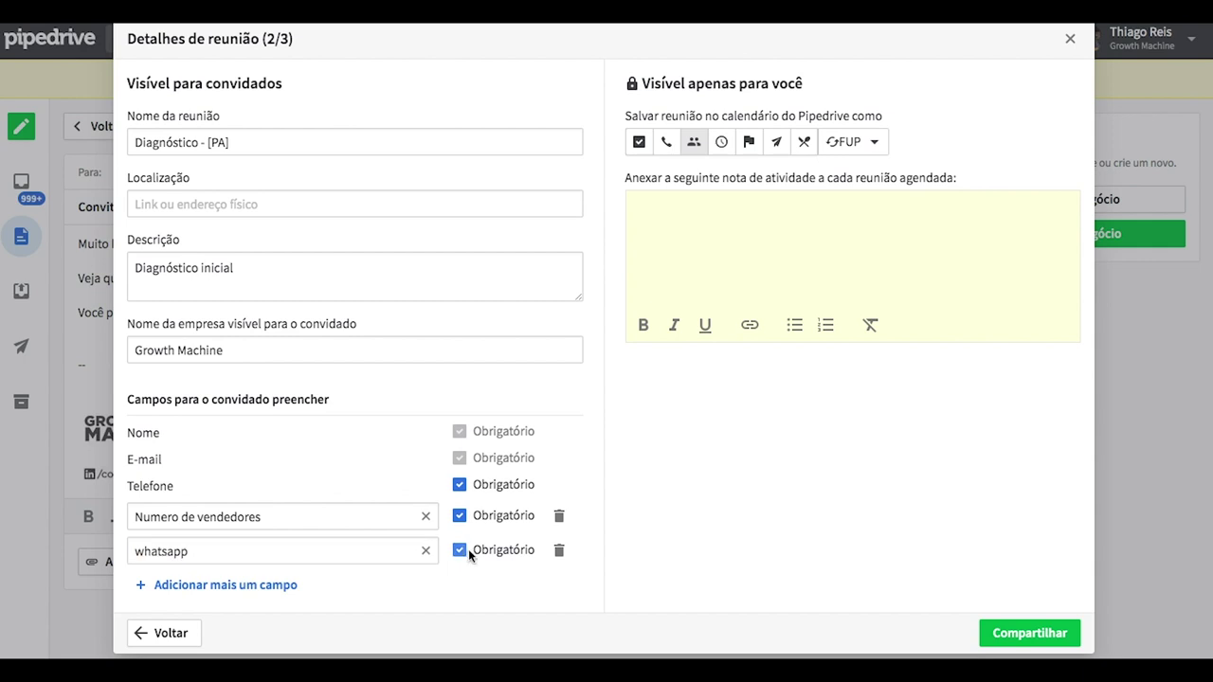
{"action": "left_click", "coordinate": [773, 204]}
Share the "Diagnóstico - [PA]" availability, copying its scheduling link and inserting it in the e-mail.
{"action": "left_click", "coordinate": [1042, 633]}
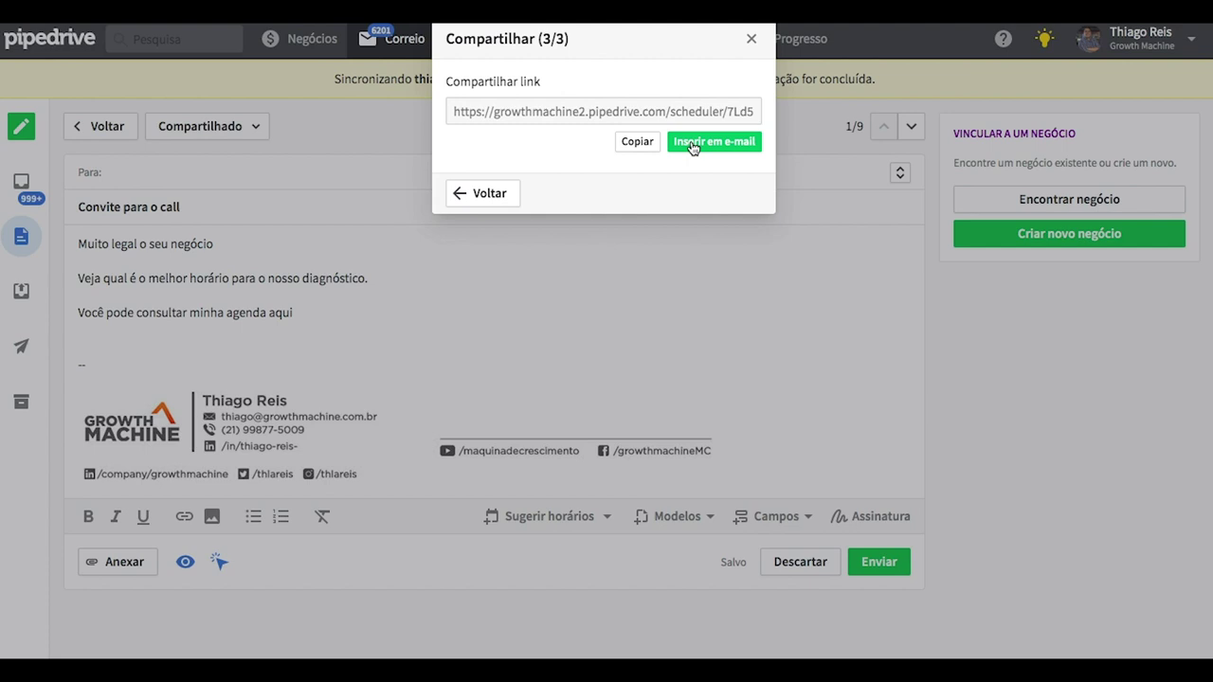
{"action": "left_click", "coordinate": [639, 143]}
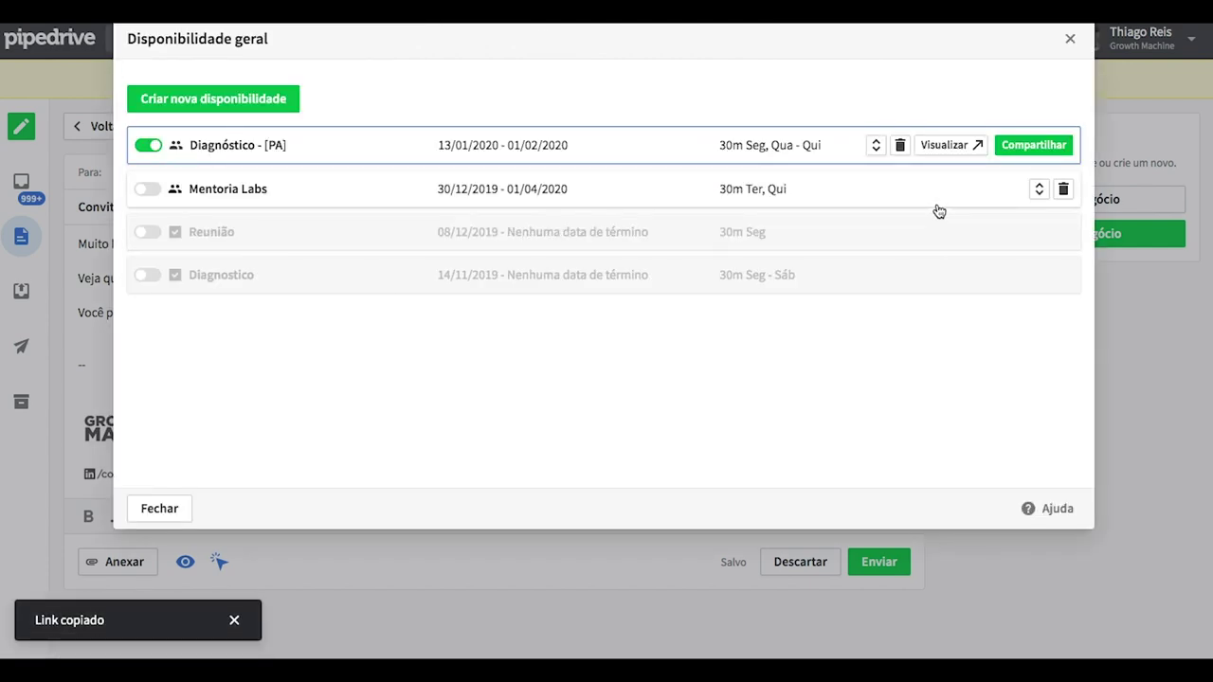
{"action": "left_click", "coordinate": [1035, 147]}
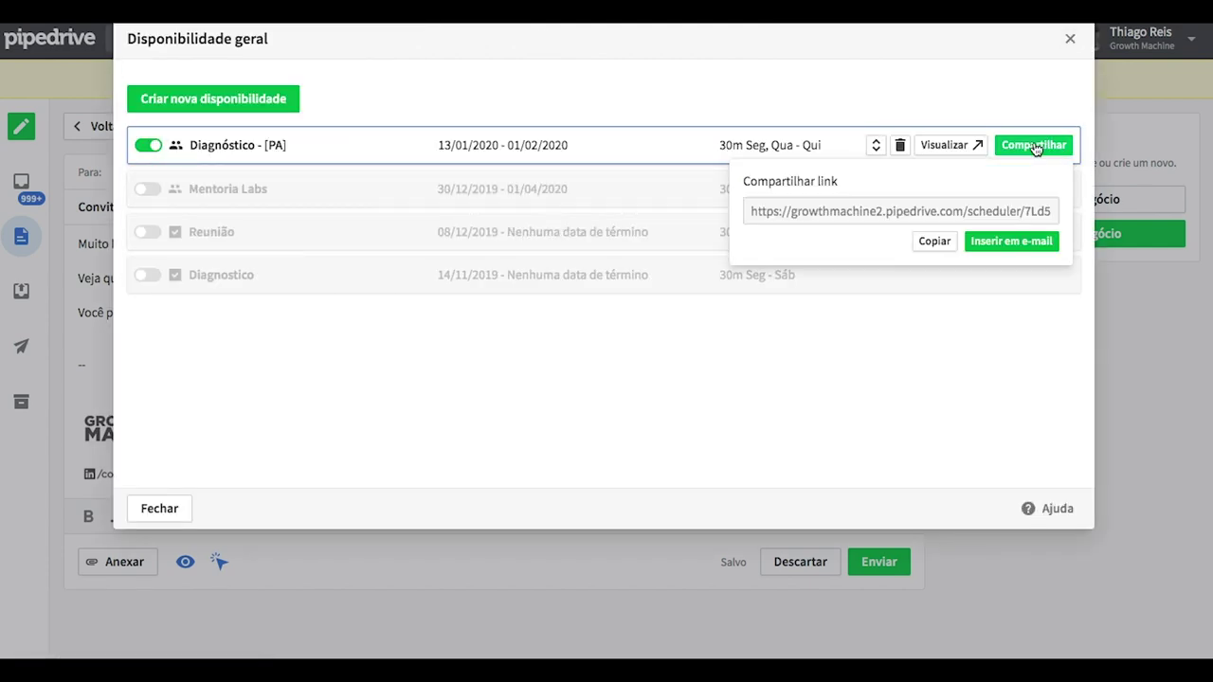
{"action": "left_click", "coordinate": [1006, 244]}
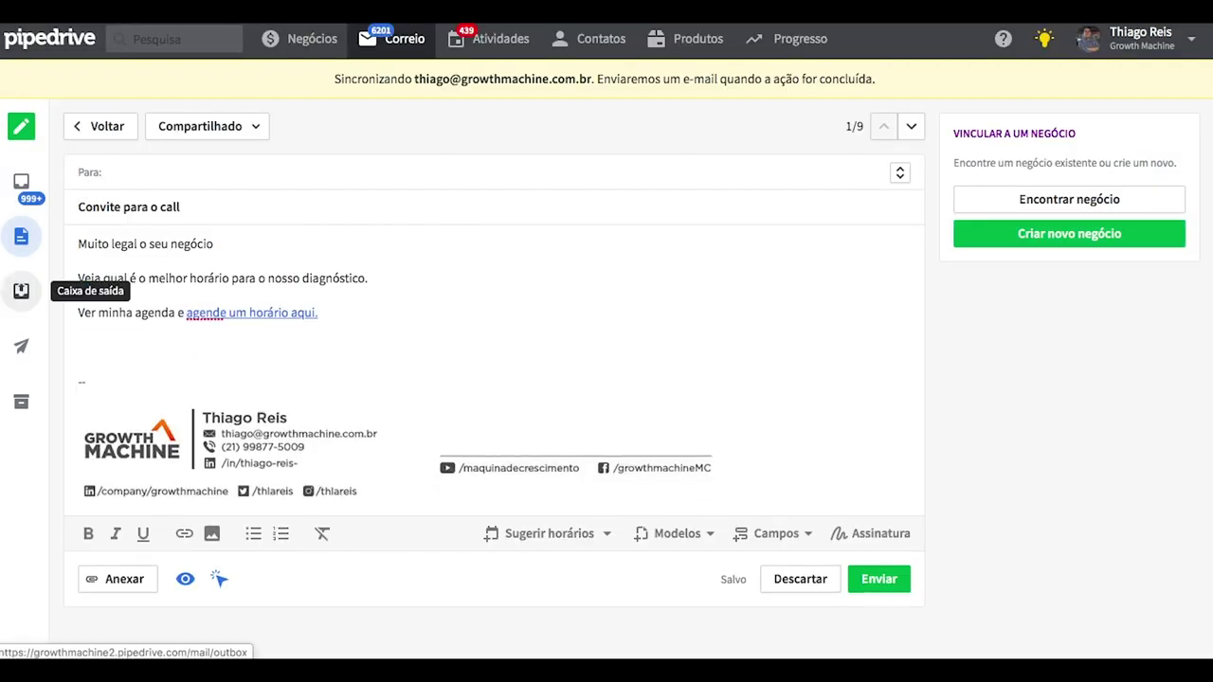
Open the scheduling link from the e-mail and examine the bookable times for Wednesday, 15 January.
{"action": "left_click", "coordinate": [370, 320]}
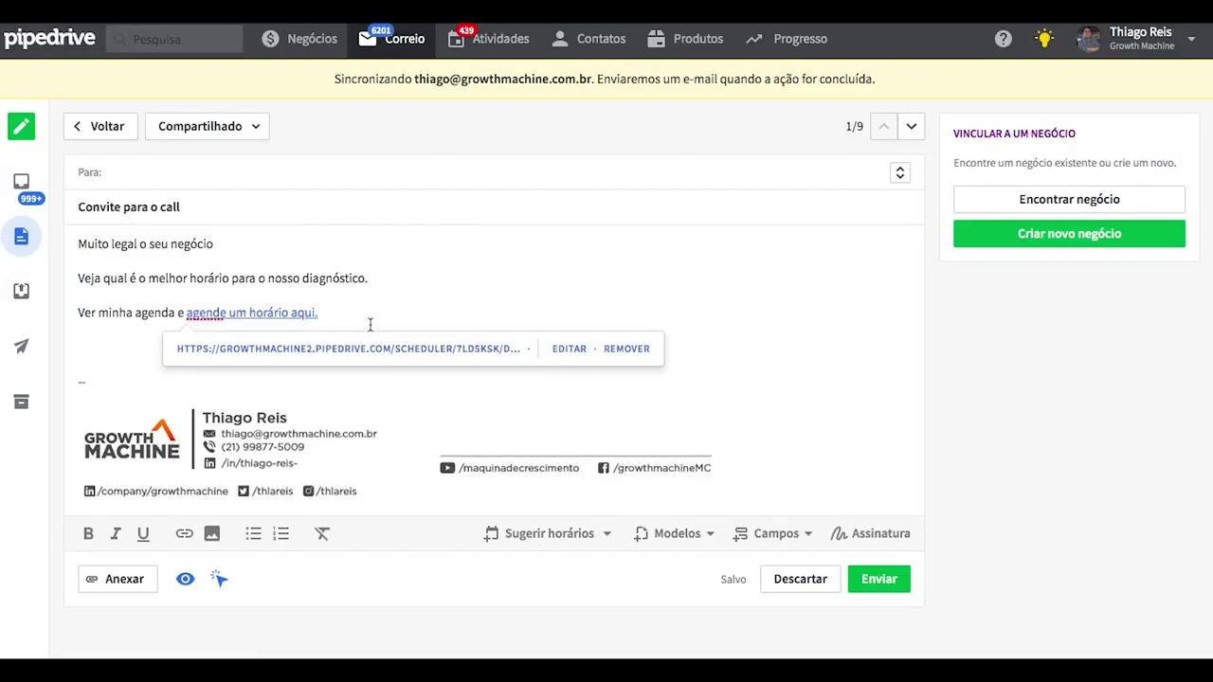
{"action": "left_click", "coordinate": [372, 349]}
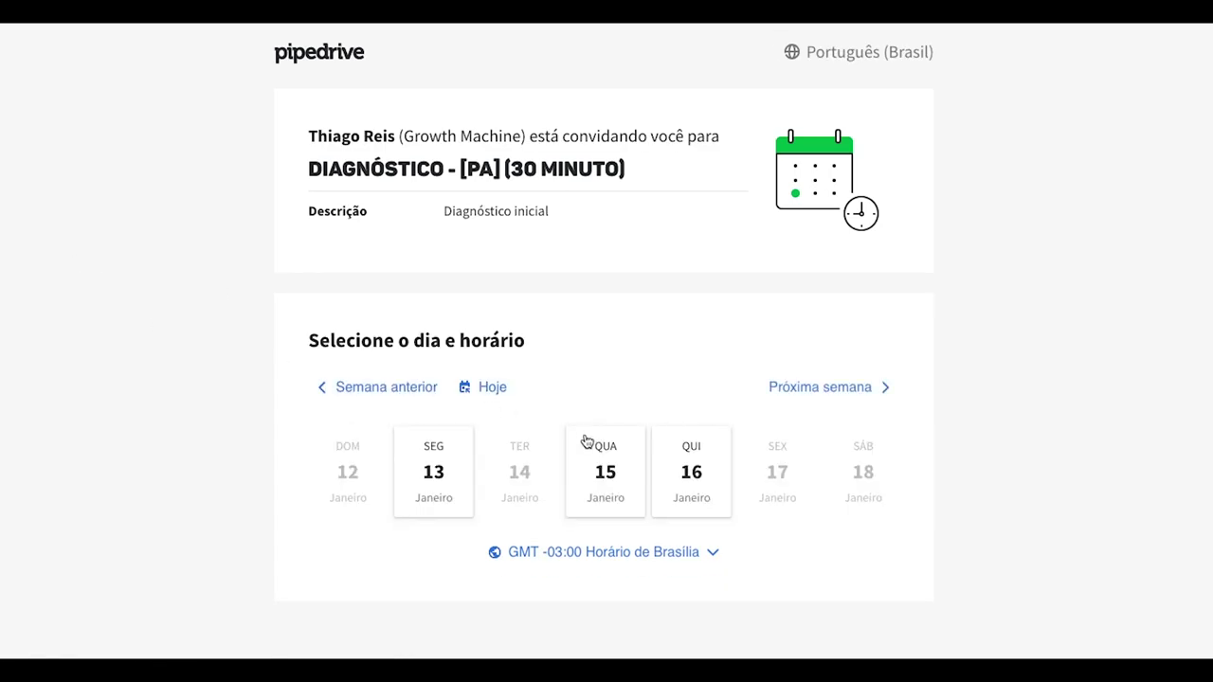
{"action": "left_click", "coordinate": [613, 474]}
{"action": "scroll", "coordinate": [776, 511], "scroll_direction": "down", "scroll_amount": 3}
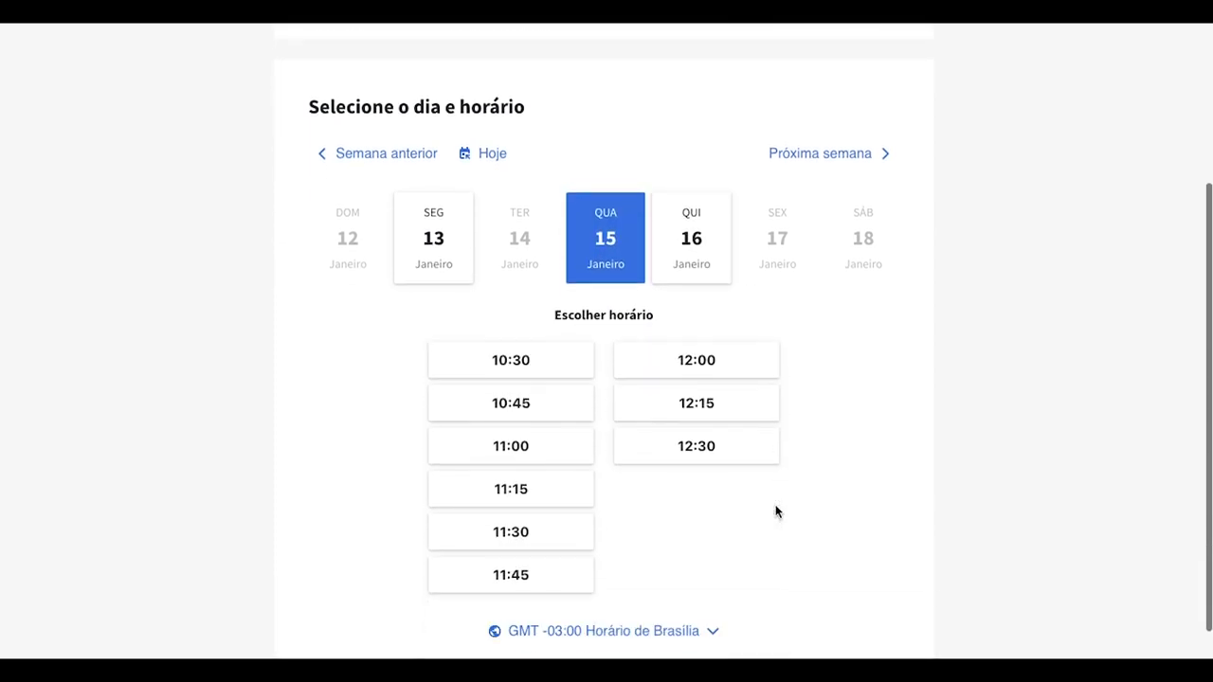
Choose the 11:15 slot on 15 January and fill in the guest's name, e-mail and phone from the saved contact details.
{"action": "left_click", "coordinate": [522, 492]}
{"action": "left_click", "coordinate": [506, 446]}
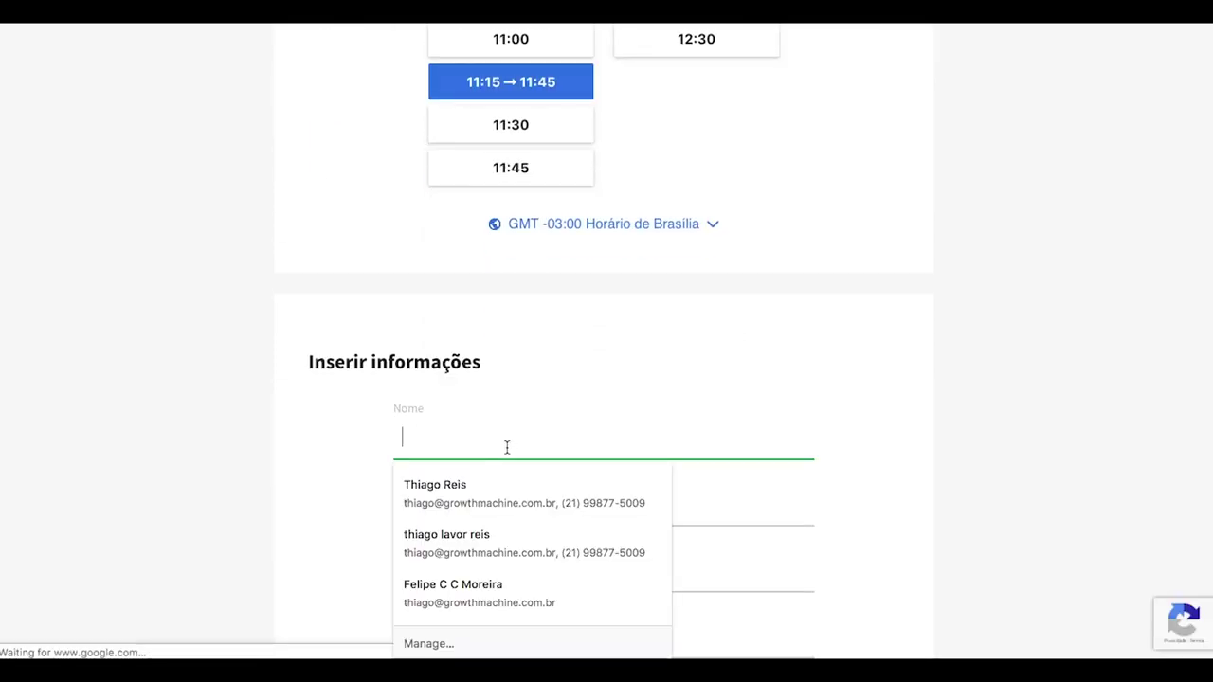
{"action": "left_click", "coordinate": [481, 494]}
{"action": "scroll", "coordinate": [623, 542], "scroll_direction": "down", "scroll_amount": 2}
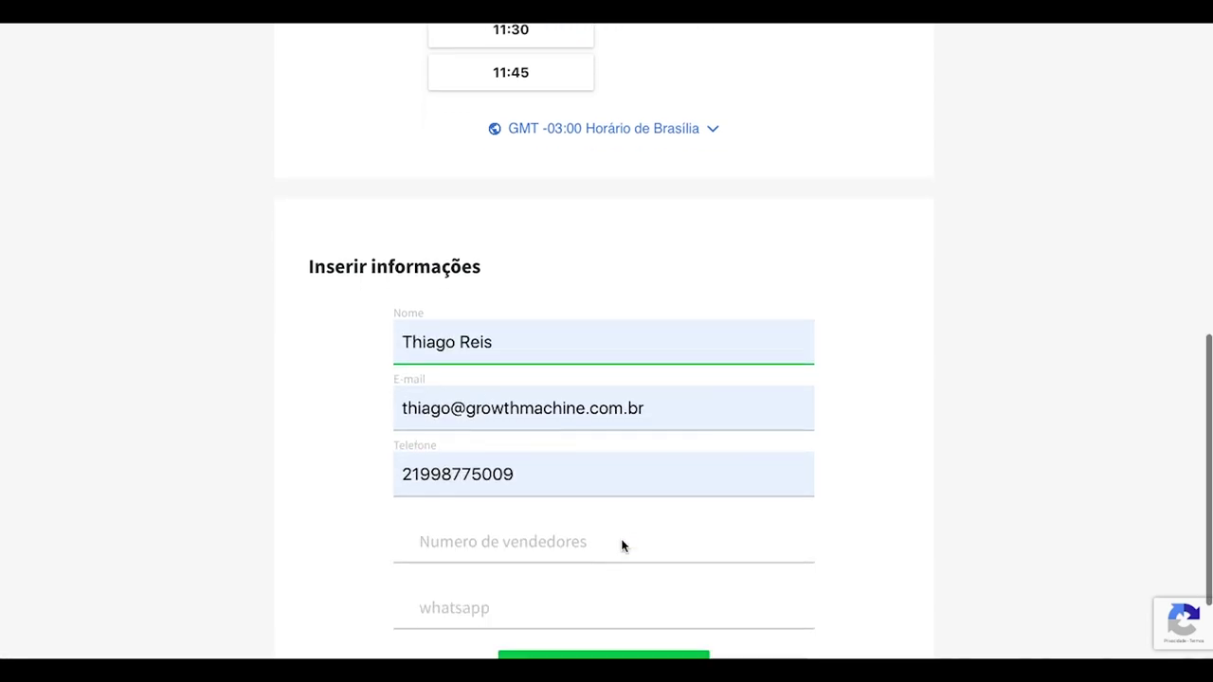
Enter 3 as the "Numero de vendedores", fill in the guest's whatsapp number and confirm the booking.
{"action": "left_click", "coordinate": [468, 451]}
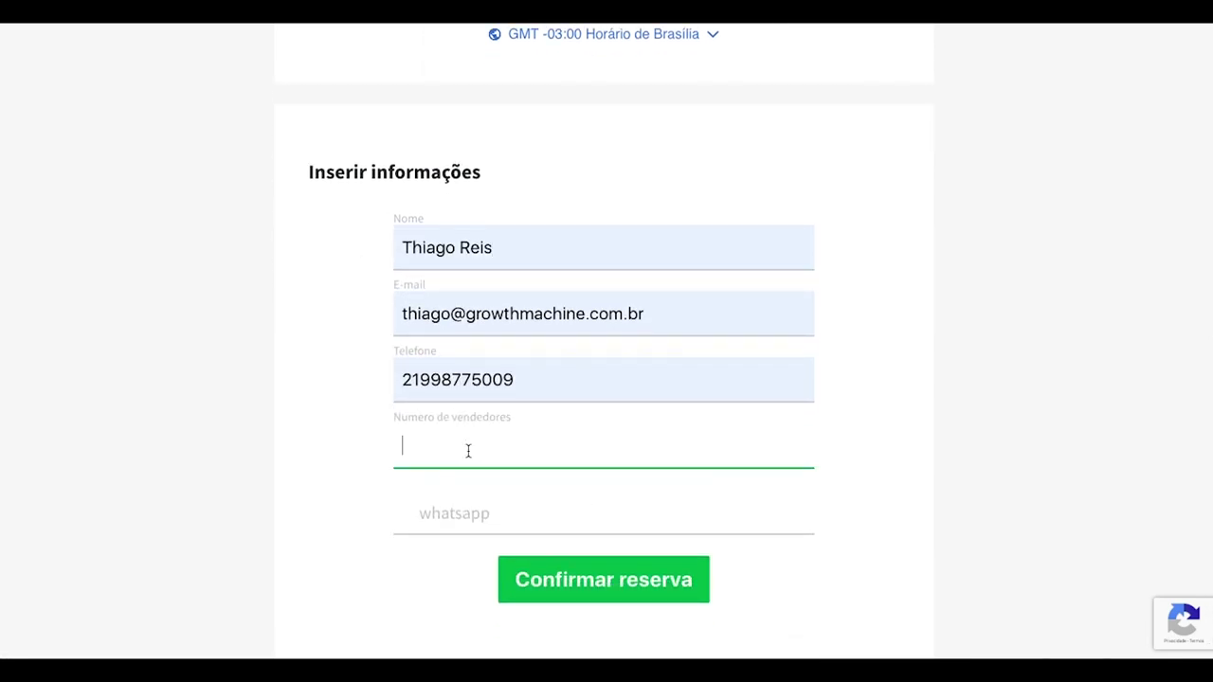
{"action": "type", "text": "3"}
{"action": "left_click", "coordinate": [466, 512]}
{"action": "type", "text": "21998"}
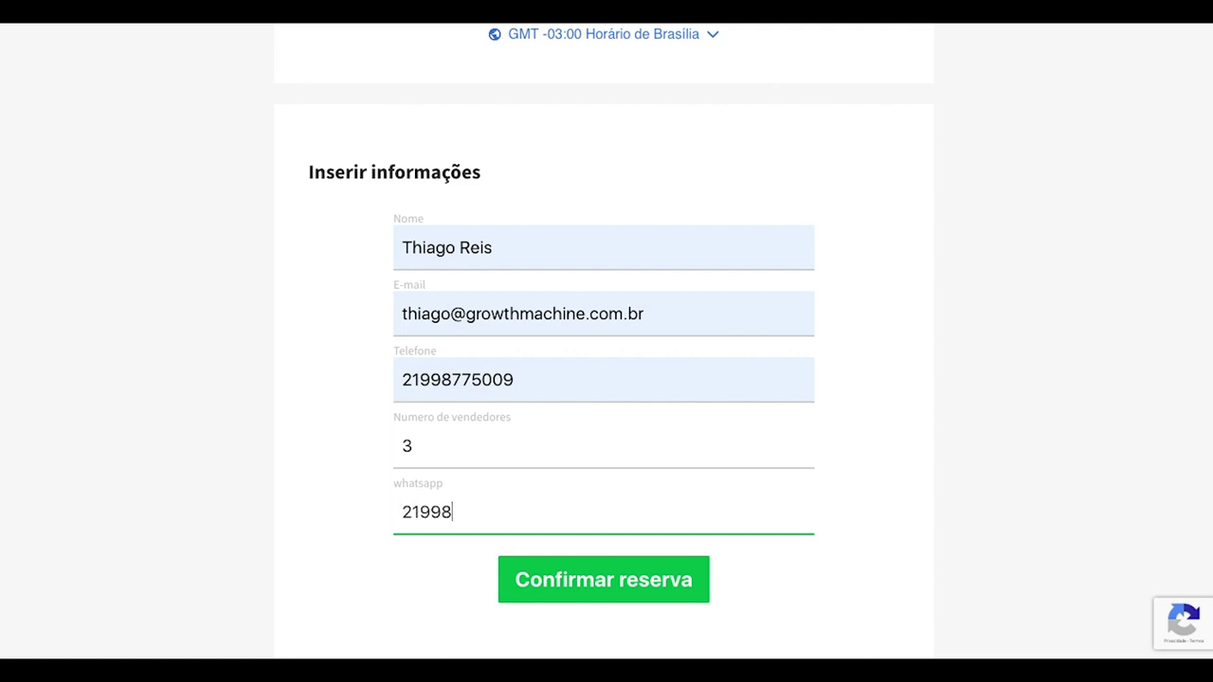
{"action": "type", "text": "asdasdasd"}
{"action": "left_click", "coordinate": [549, 595]}
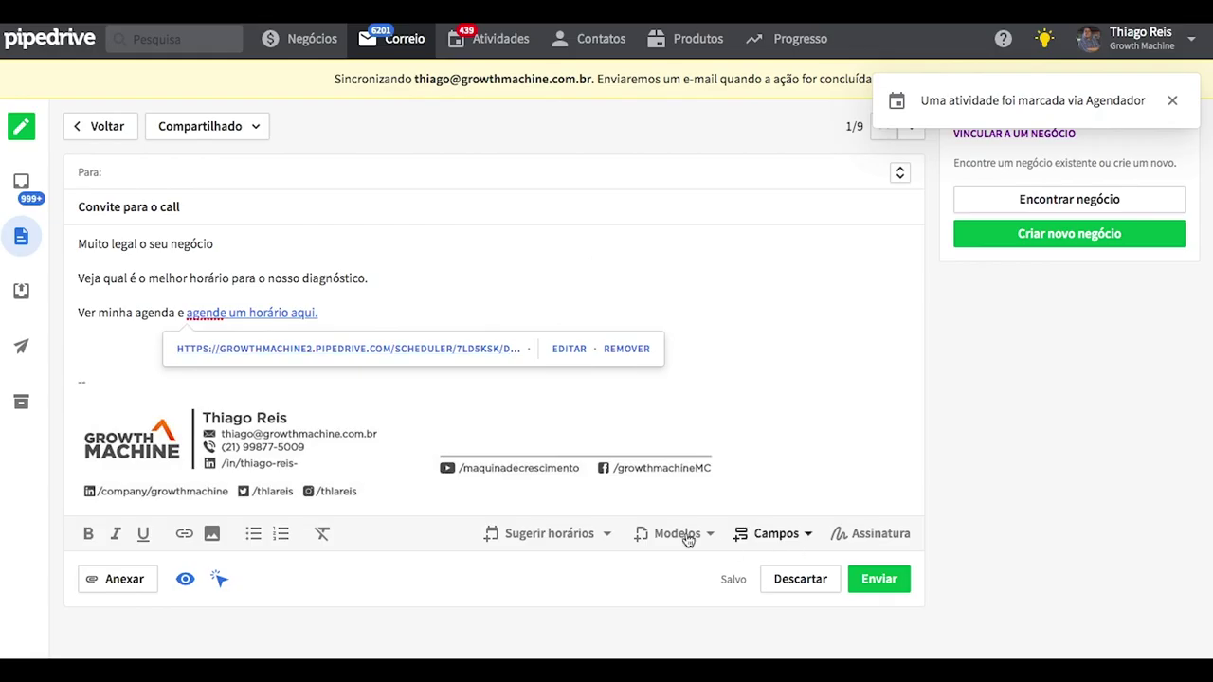
Save the "Convite para o call" e-mail draft as a new private template named "Piloto Automatico 3".
{"action": "left_click", "coordinate": [594, 537]}
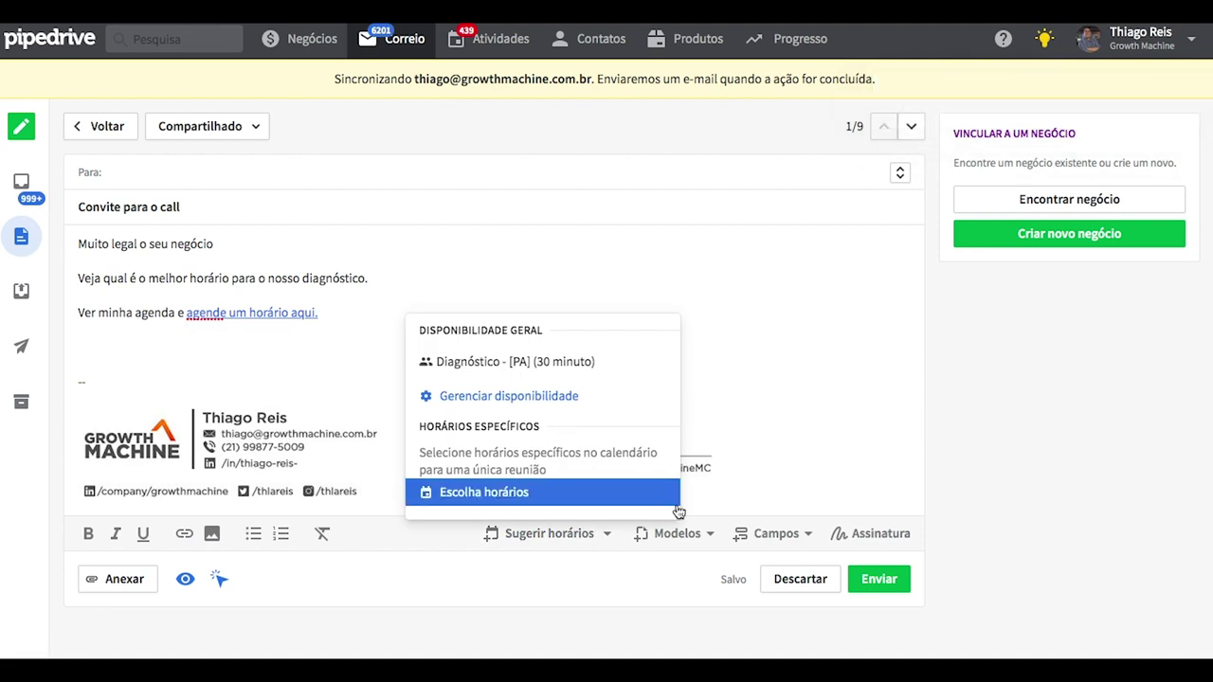
{"action": "left_click", "coordinate": [699, 536]}
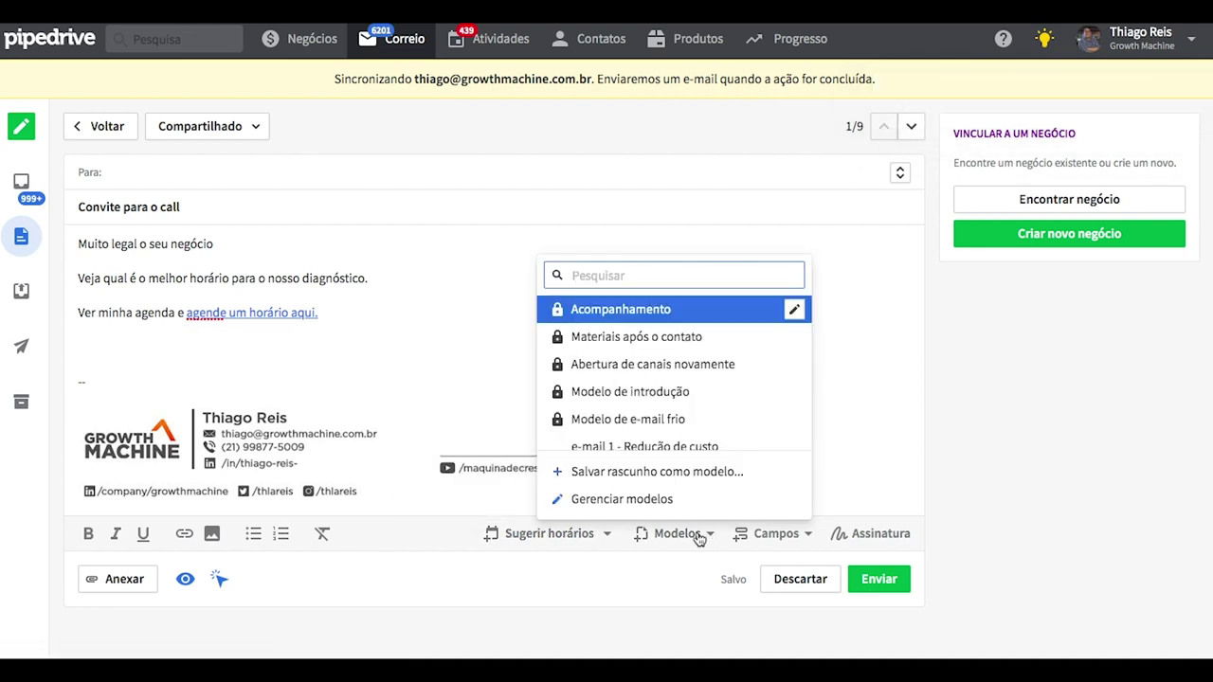
{"action": "left_click", "coordinate": [705, 548]}
{"action": "left_click", "coordinate": [395, 125]}
{"action": "type", "text": "Piloto Automatico 3"}
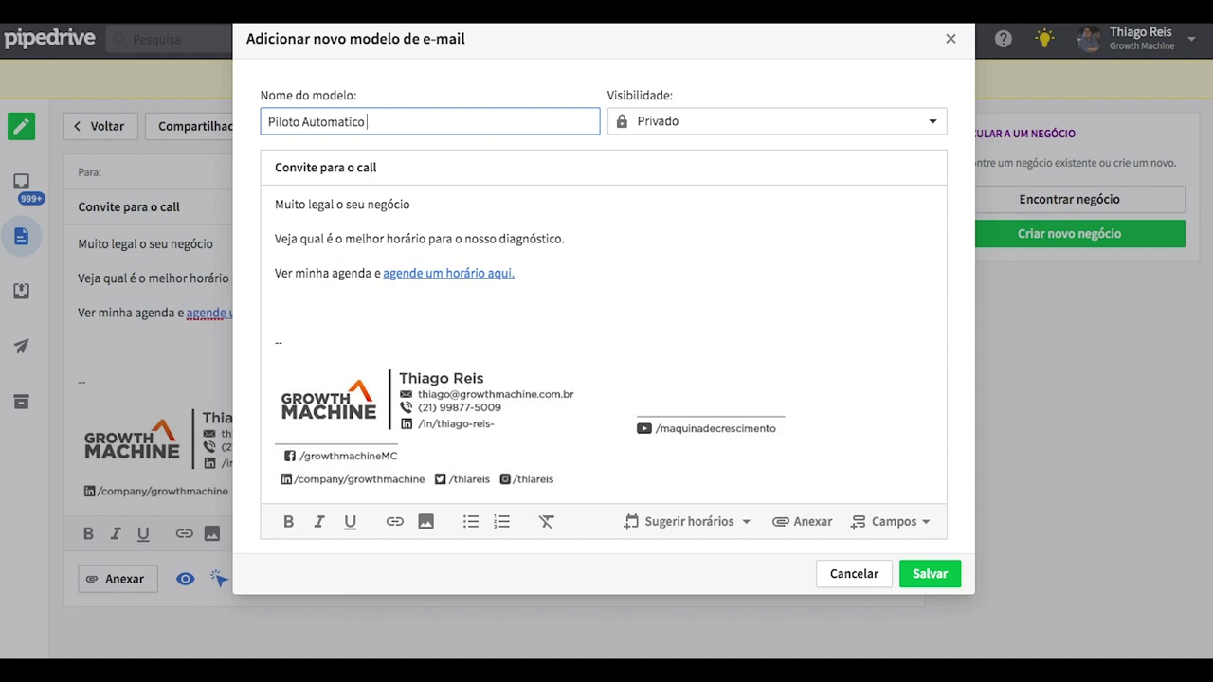
{"action": "left_click", "coordinate": [932, 575]}
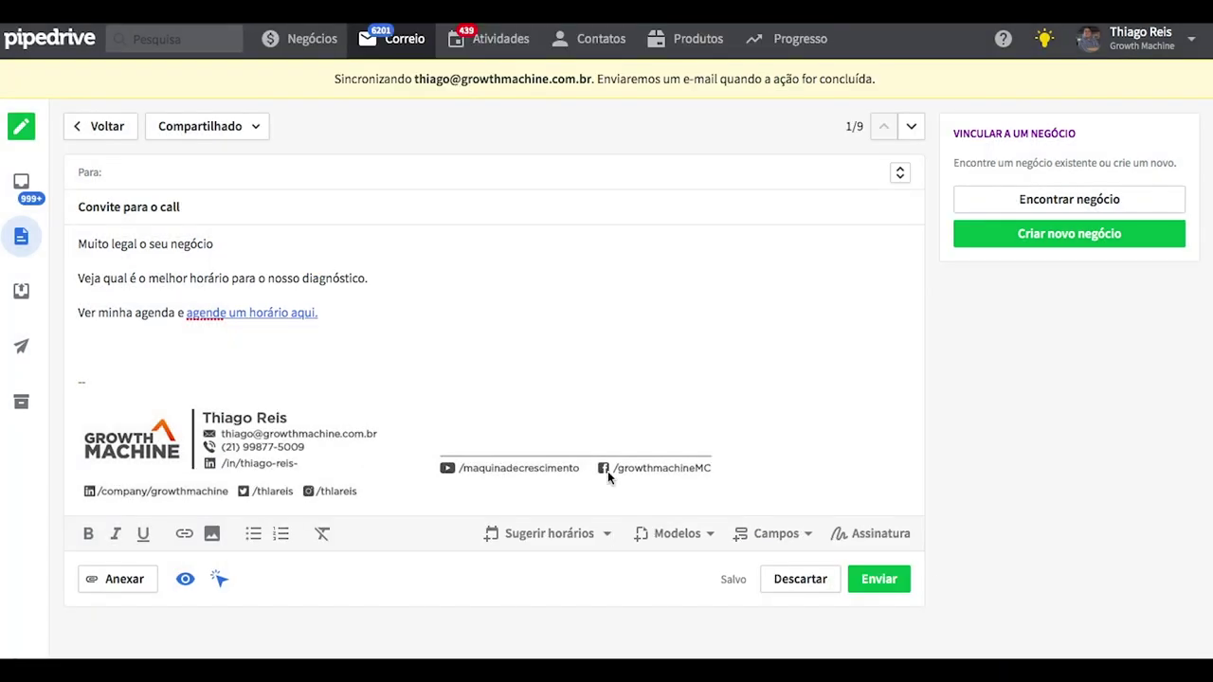